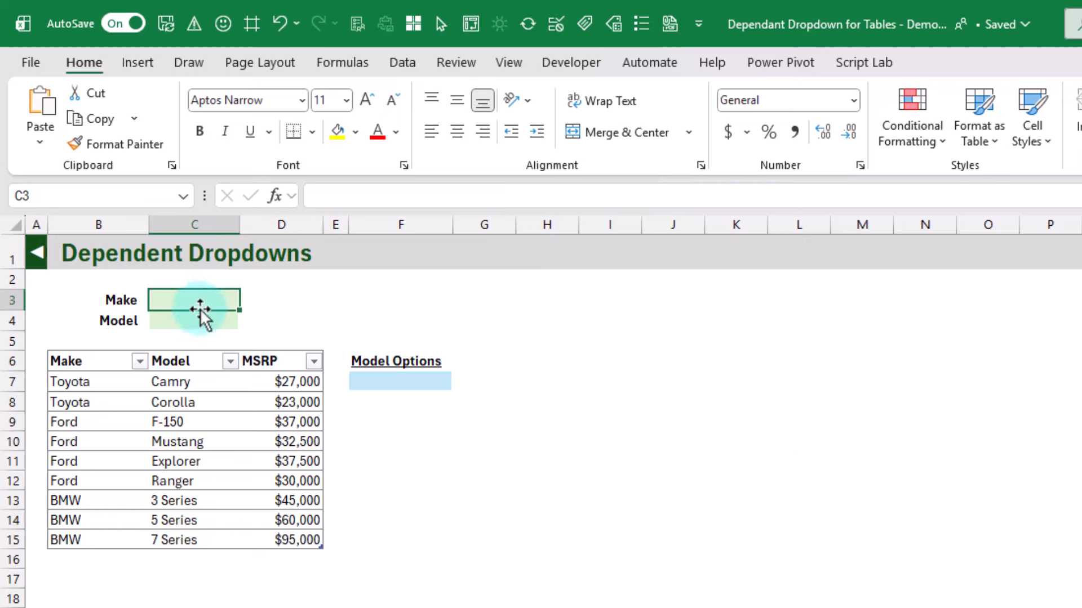
Start a data validation rule for the Make input cell C3 that allows a List
click(197, 320)
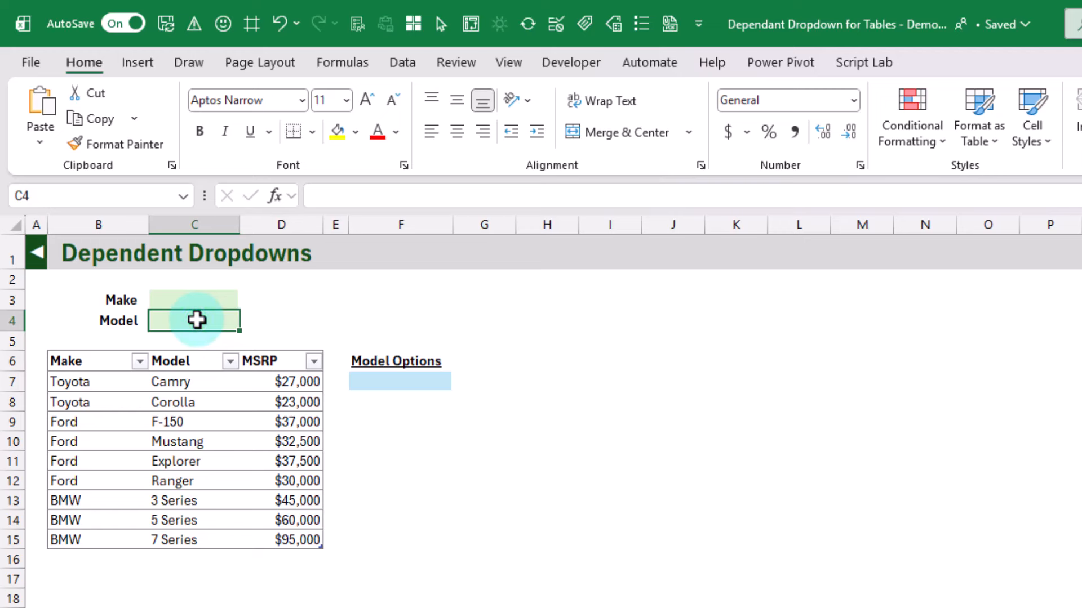
click(200, 300)
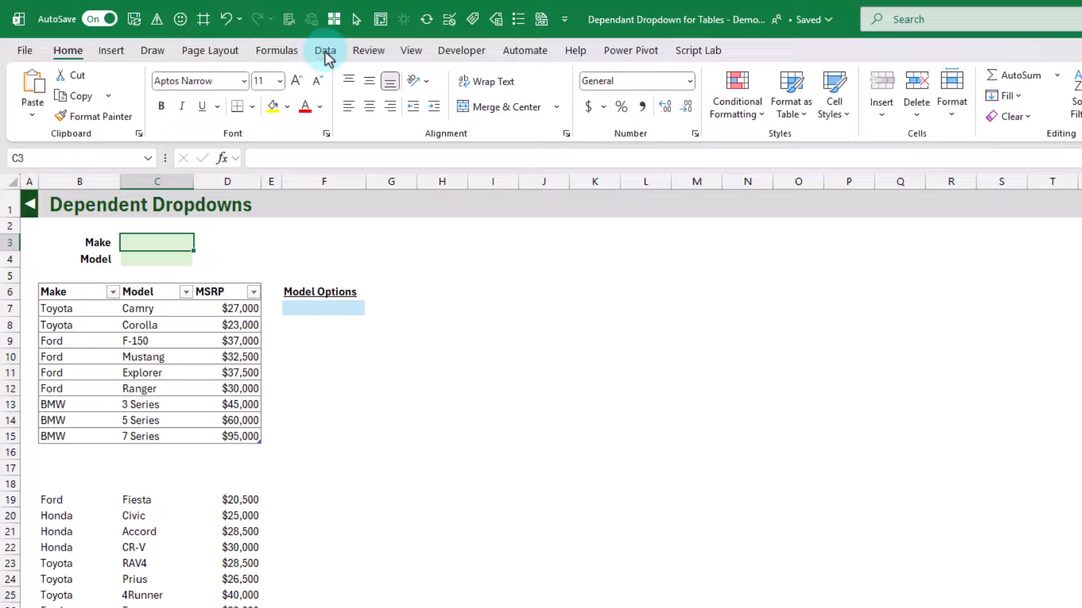
click(402, 62)
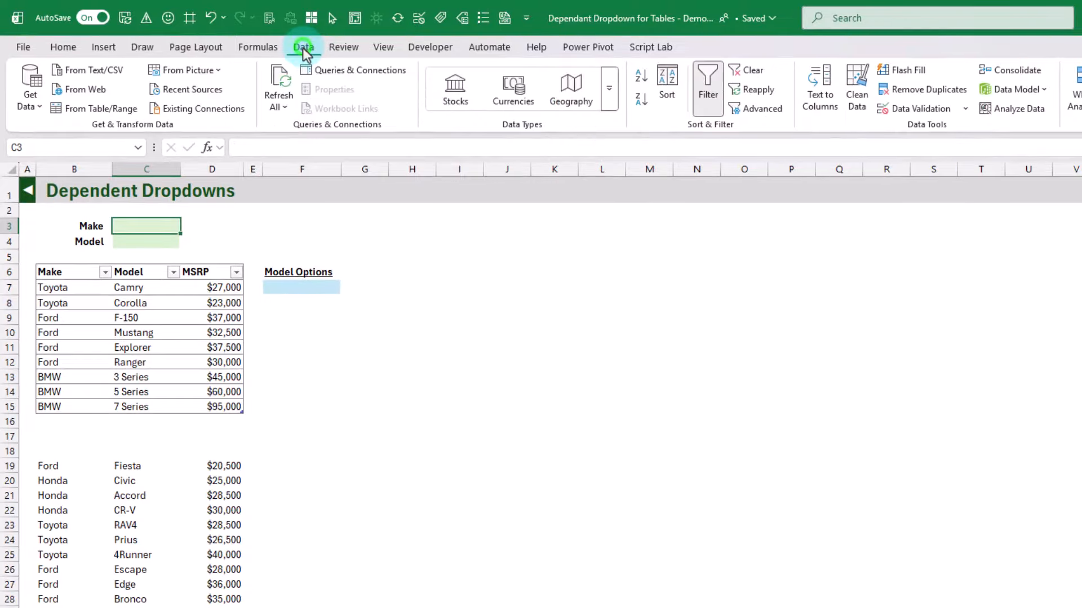
click(927, 108)
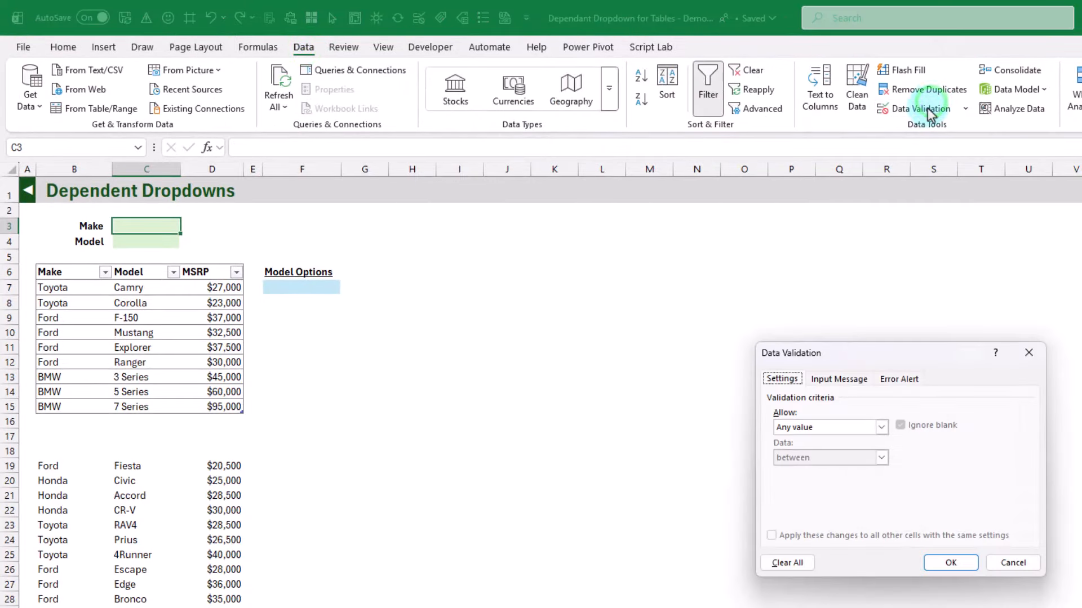
click(842, 428)
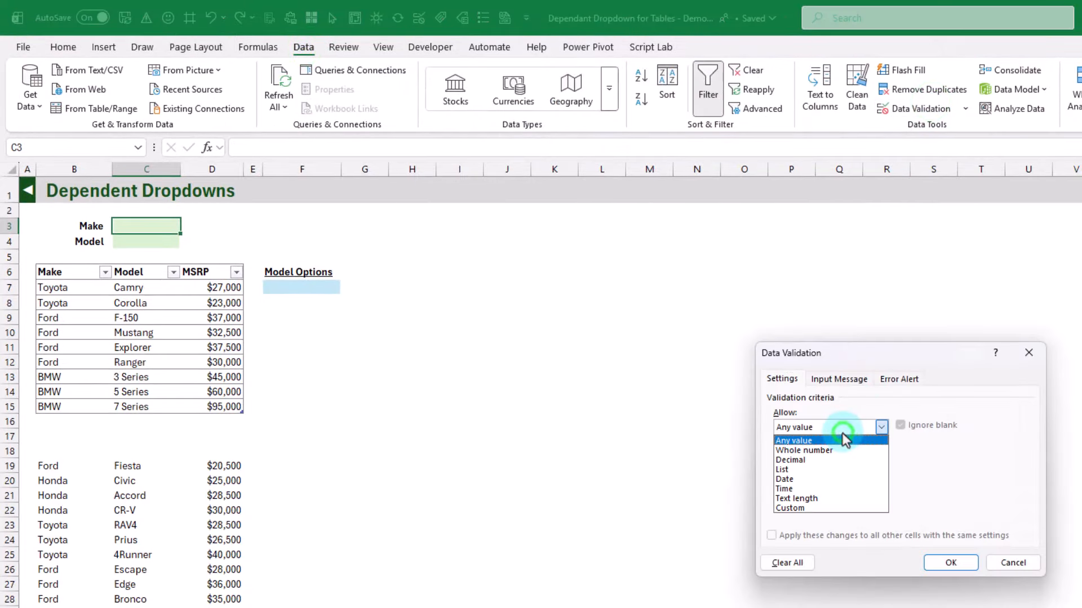
click(790, 470)
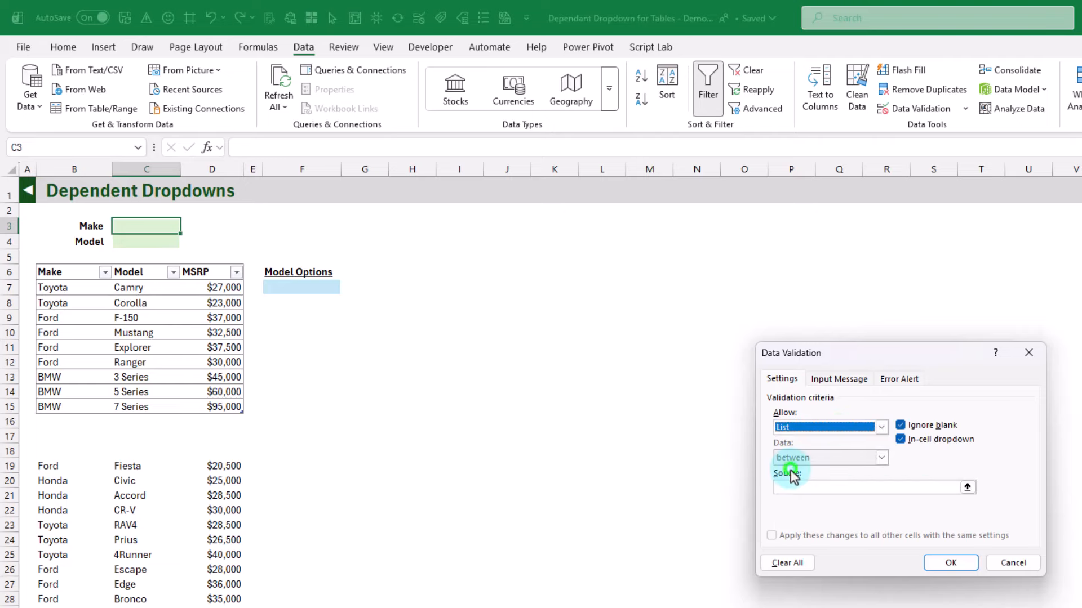
drag(853, 350, 561, 225)
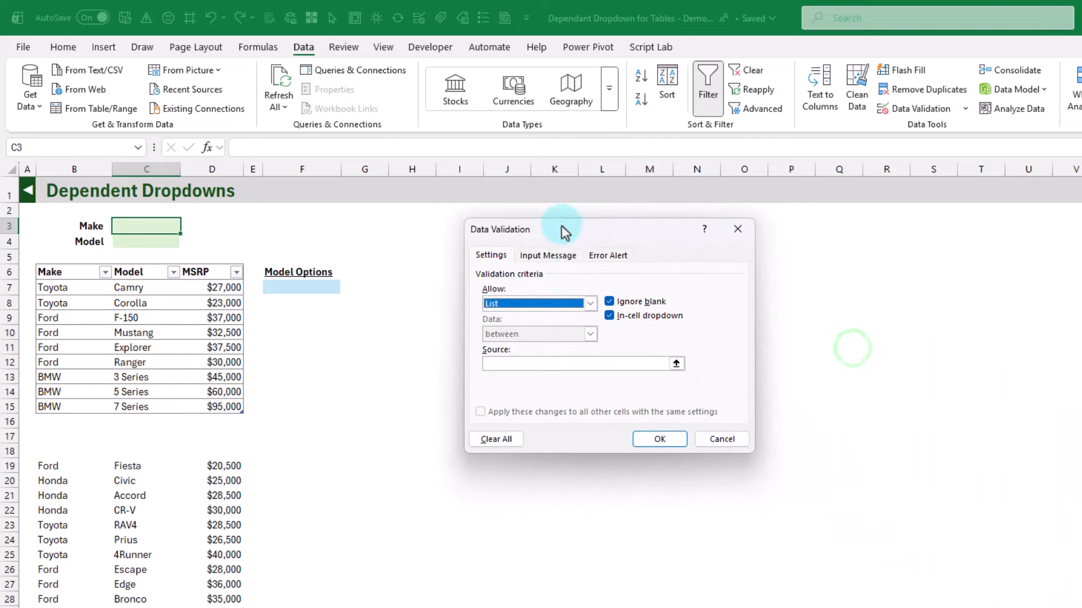
Use the table's Make column, $B$7:$B$15, as the list source for cell C3 and apply the validation rule
click(676, 363)
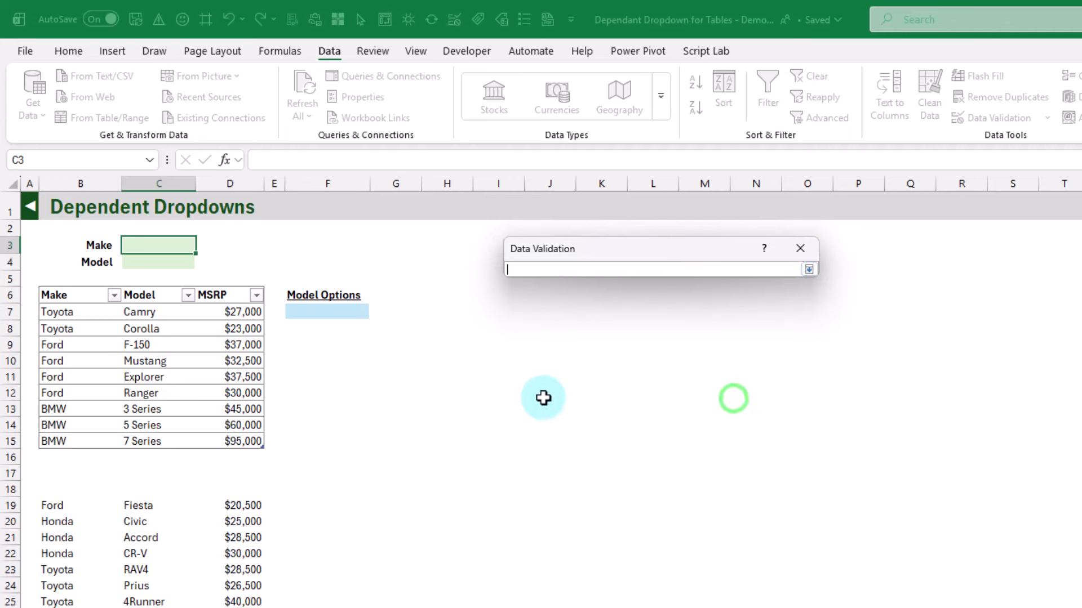
click(87, 289)
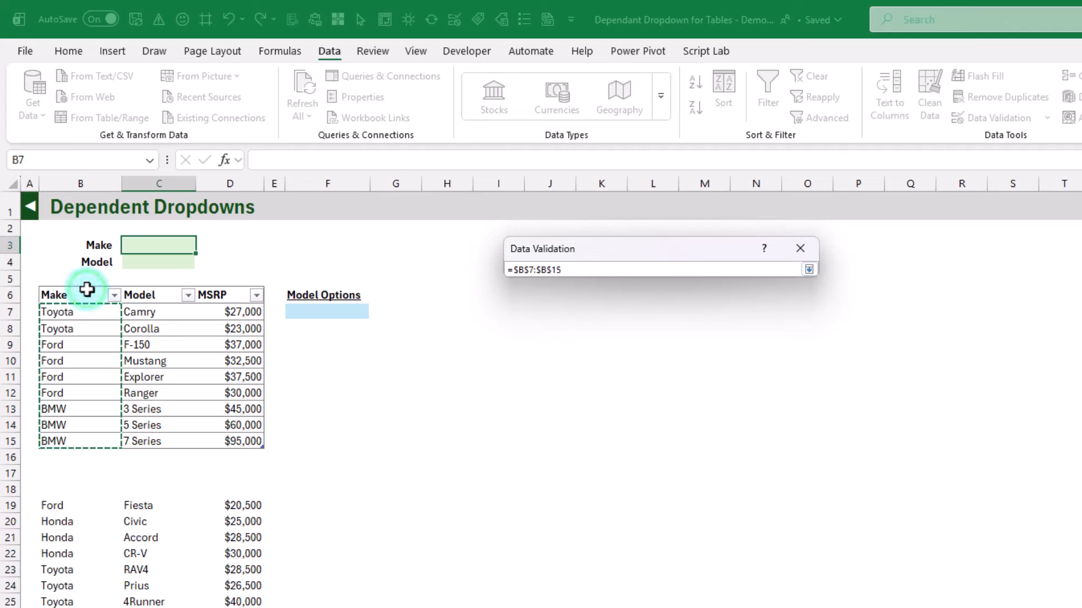
click(697, 276)
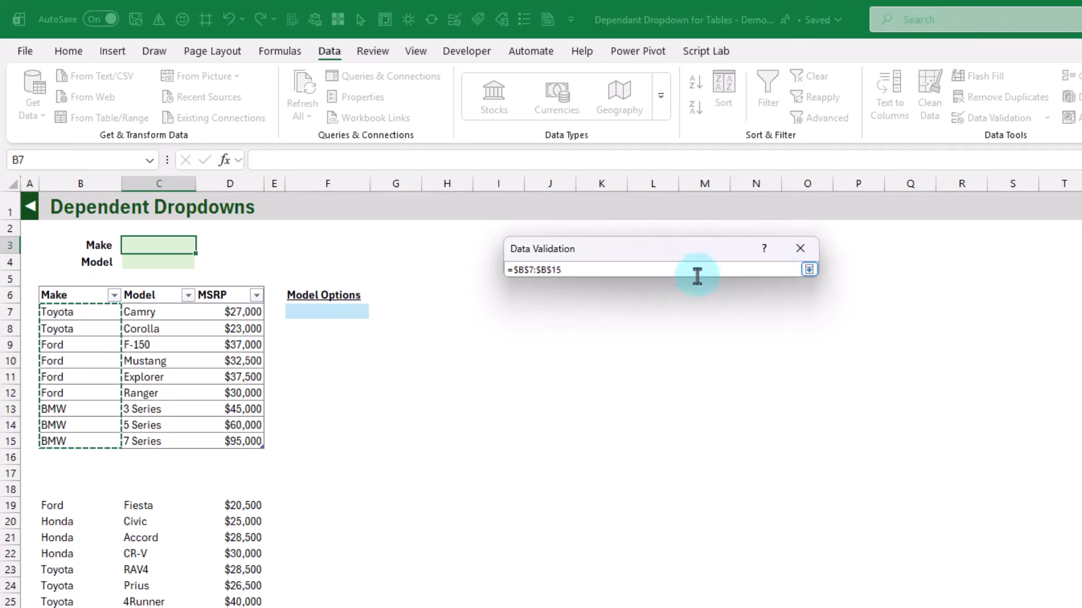
click(807, 270)
click(702, 477)
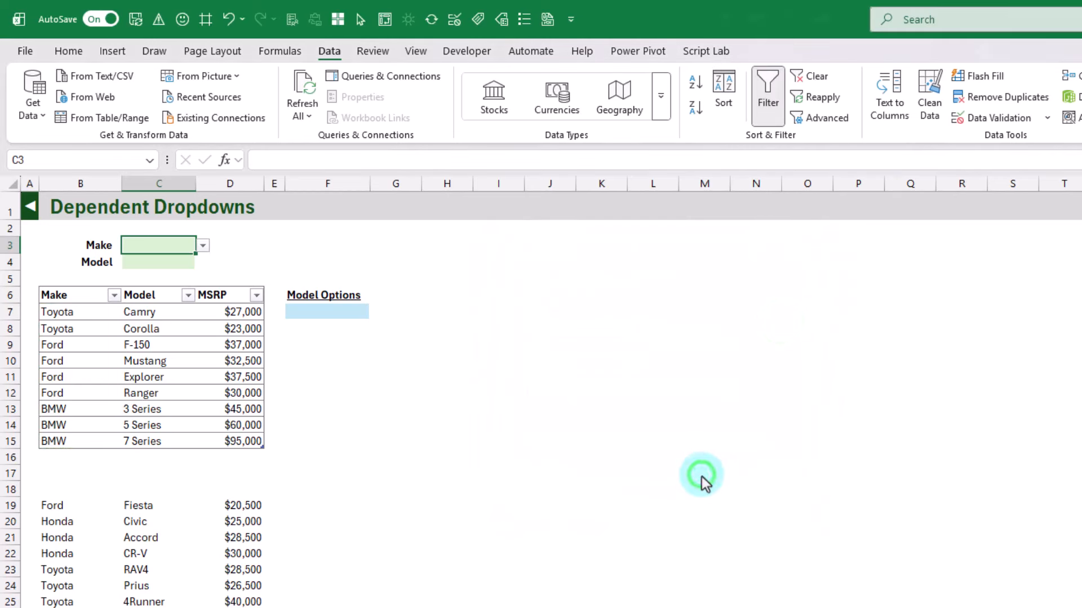
Check which makes the dropdown in cell C3 offers, without choosing one
click(178, 246)
click(203, 247)
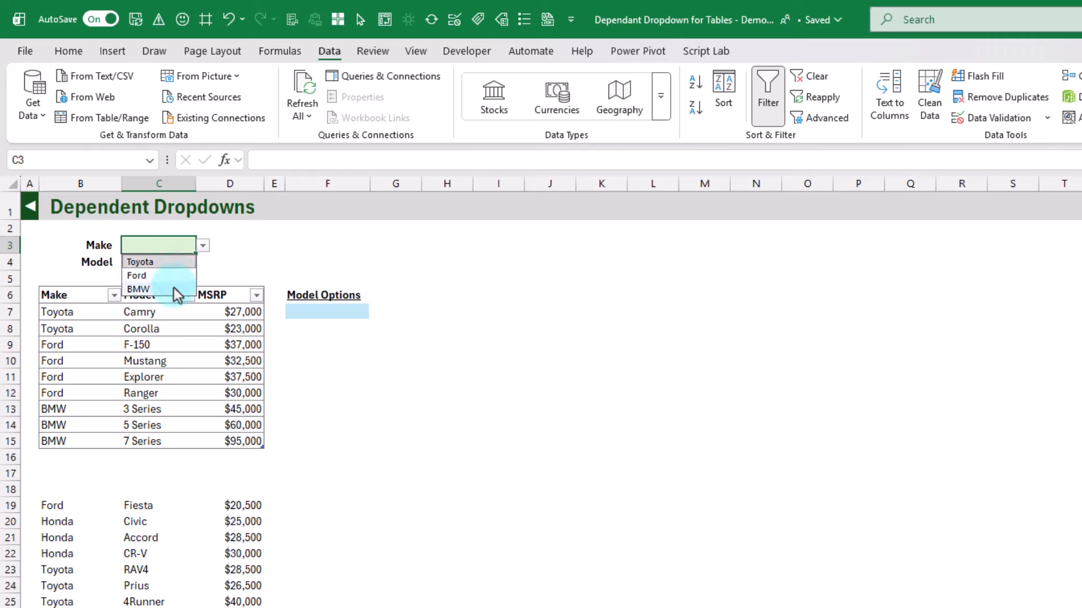
click(172, 244)
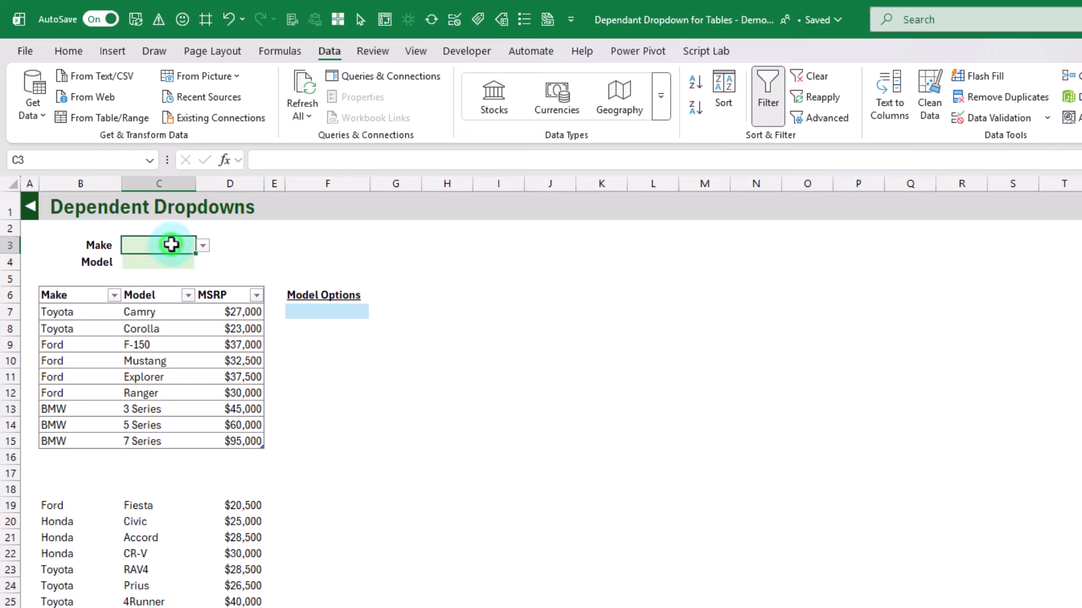
Choose Toyota from the Make dropdown in C3 and highlight the Toyota models in the table
click(163, 260)
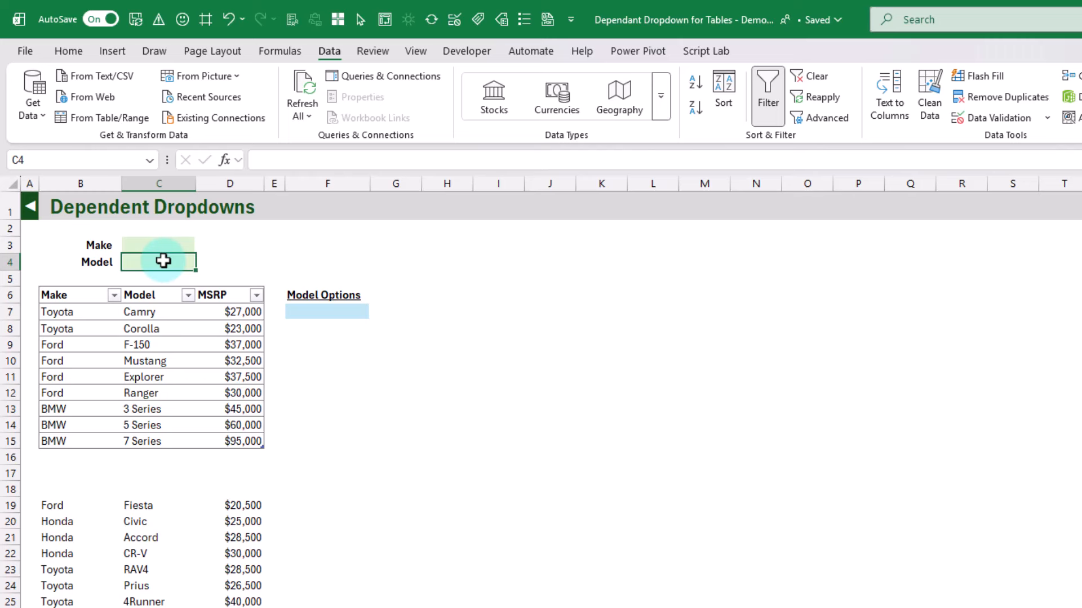
click(164, 245)
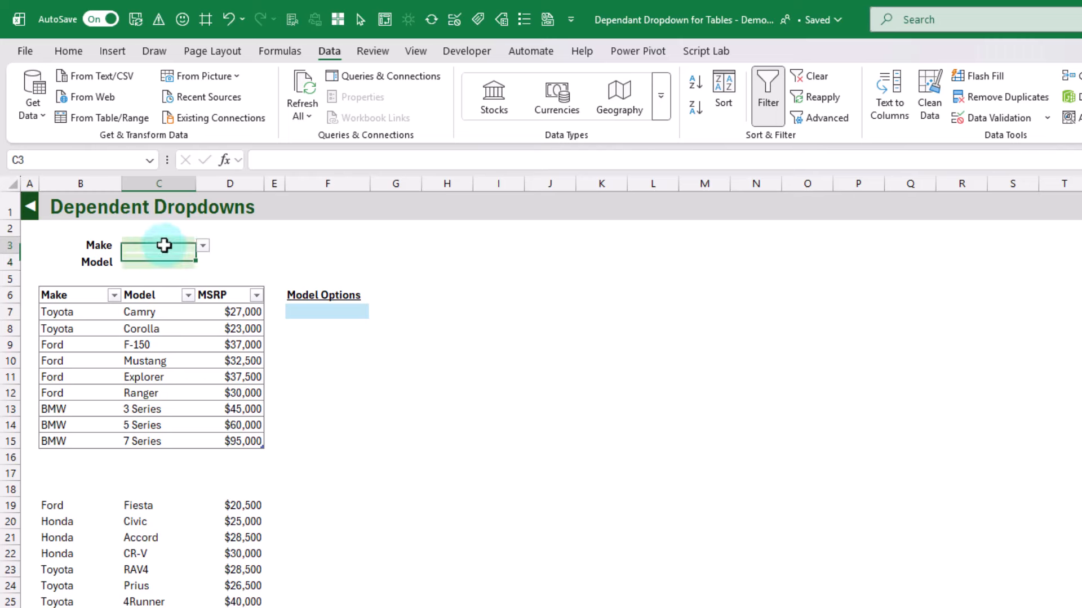
click(202, 247)
click(177, 262)
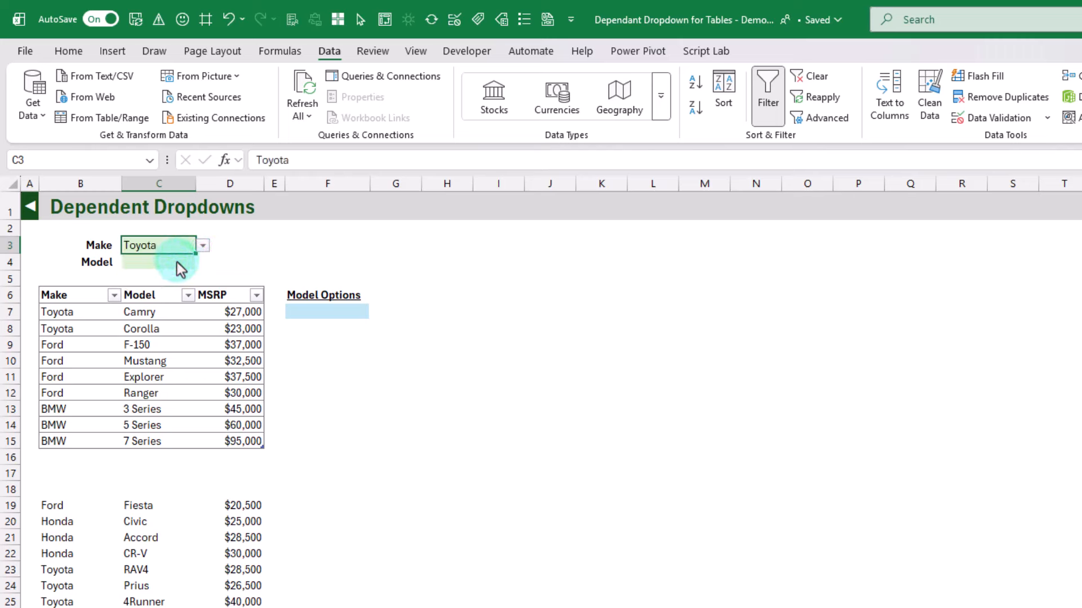
drag(162, 311, 164, 325)
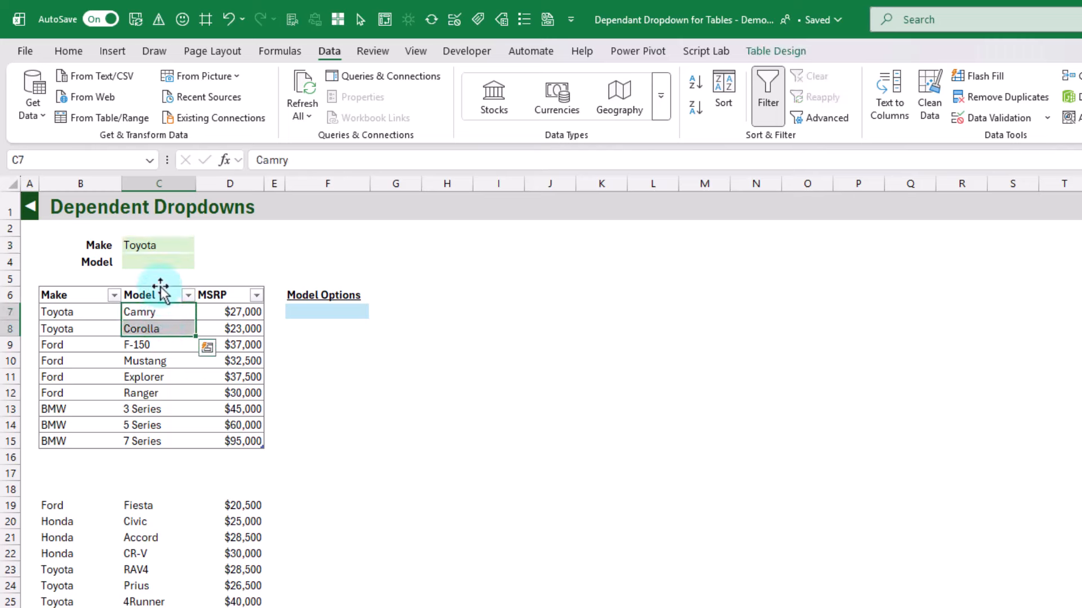
click(159, 263)
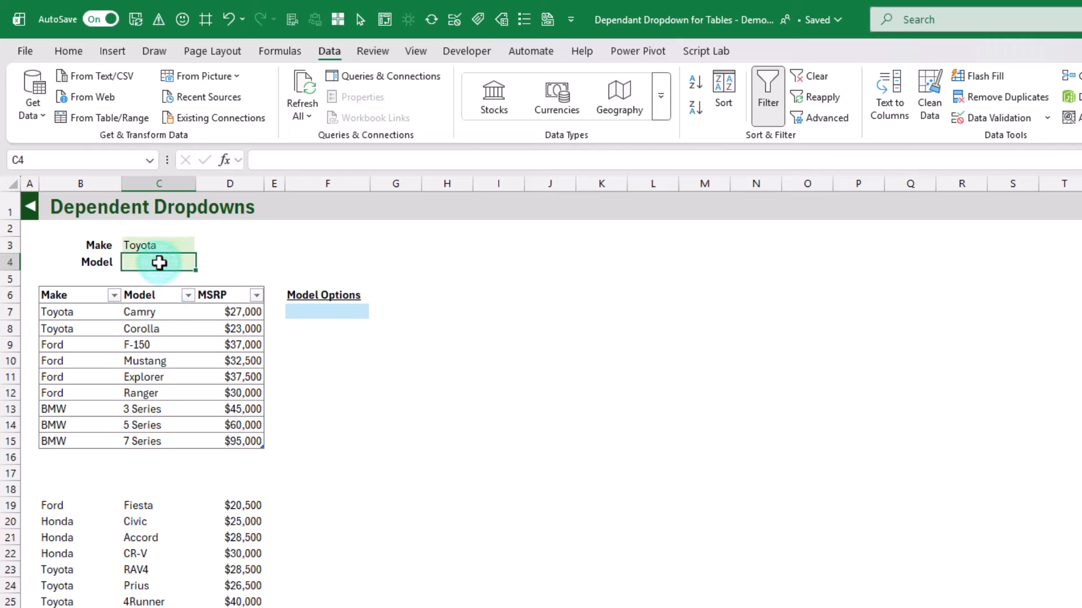
Enter =FILTER(CarsEx1[Model],CarsEx1[Make]=C3) in cell F7 under Model Options and inspect the spilled cells
click(337, 313)
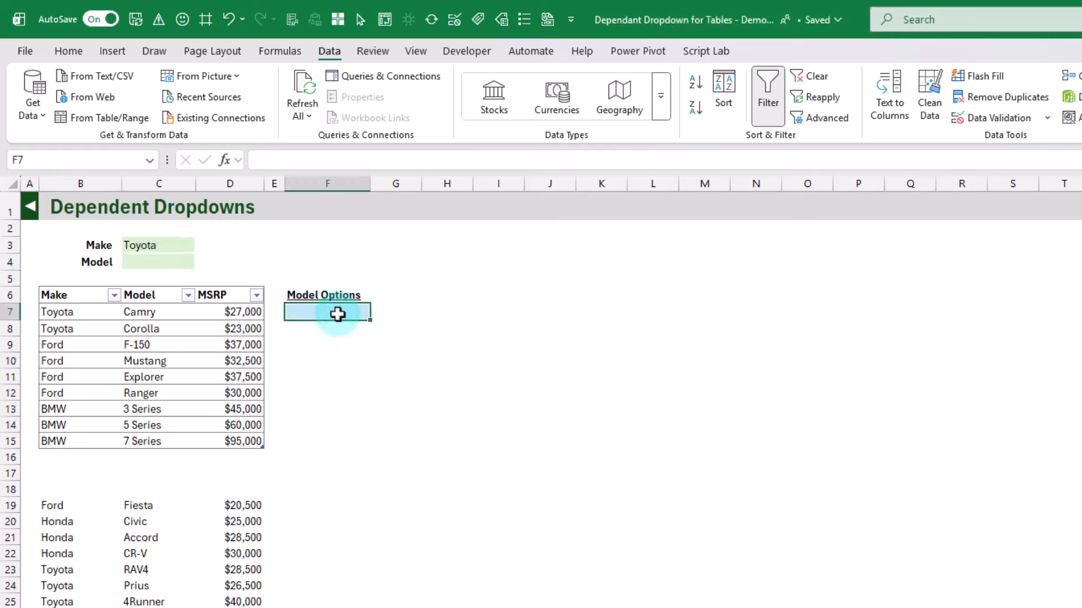
text(=fil)
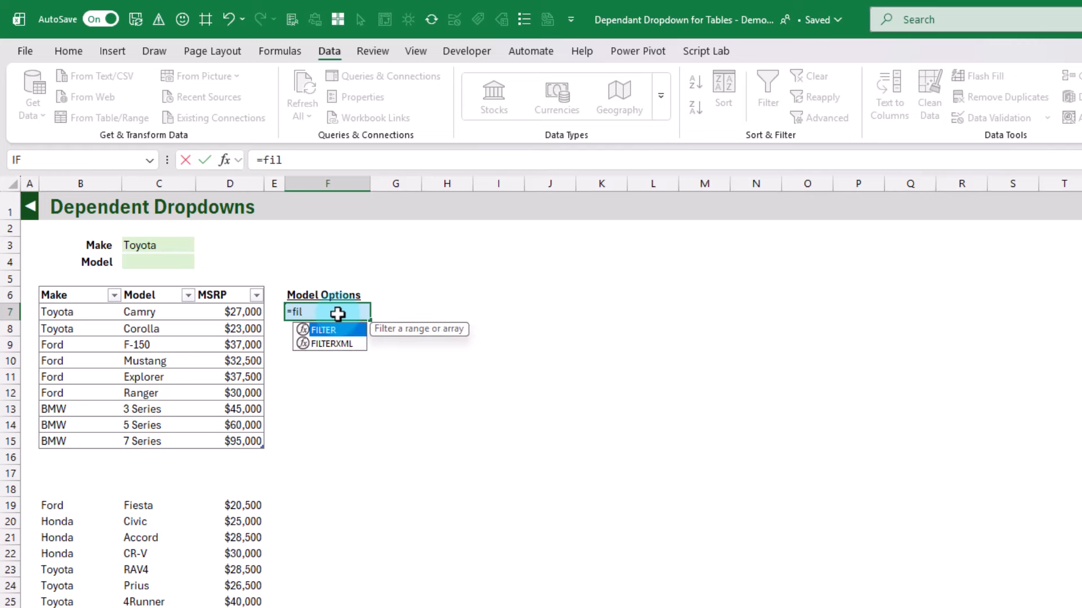
key(Tab)
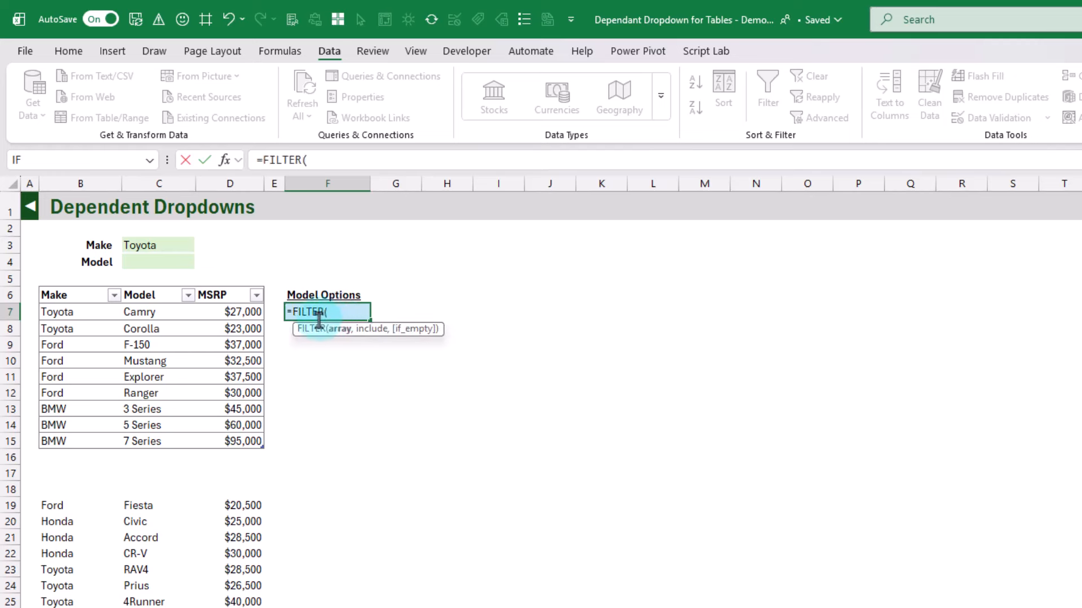
click(167, 286)
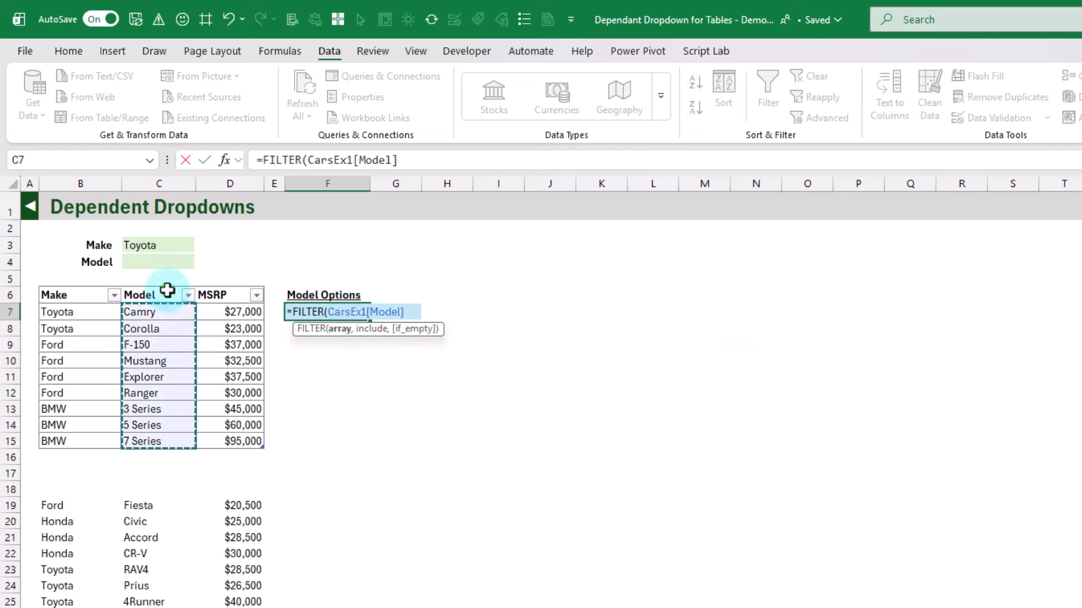
text(,)
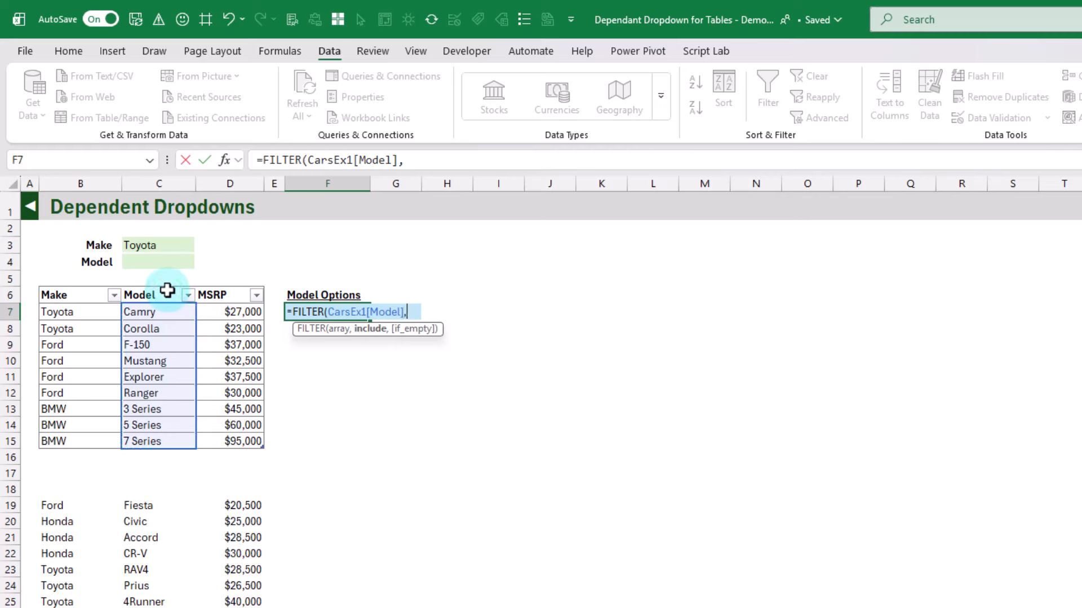
click(76, 286)
text(=)
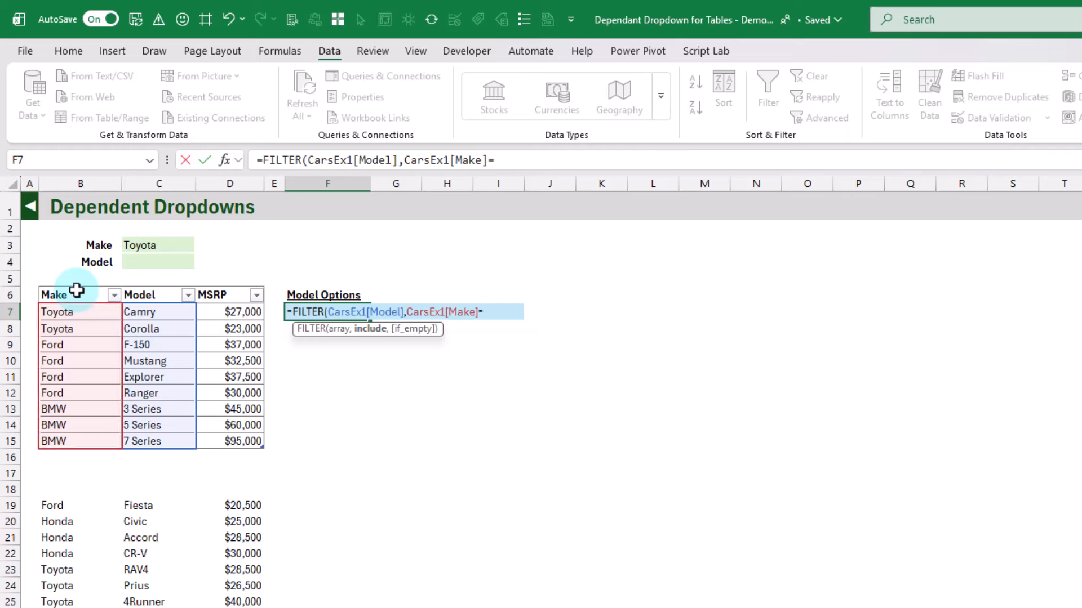
click(157, 245)
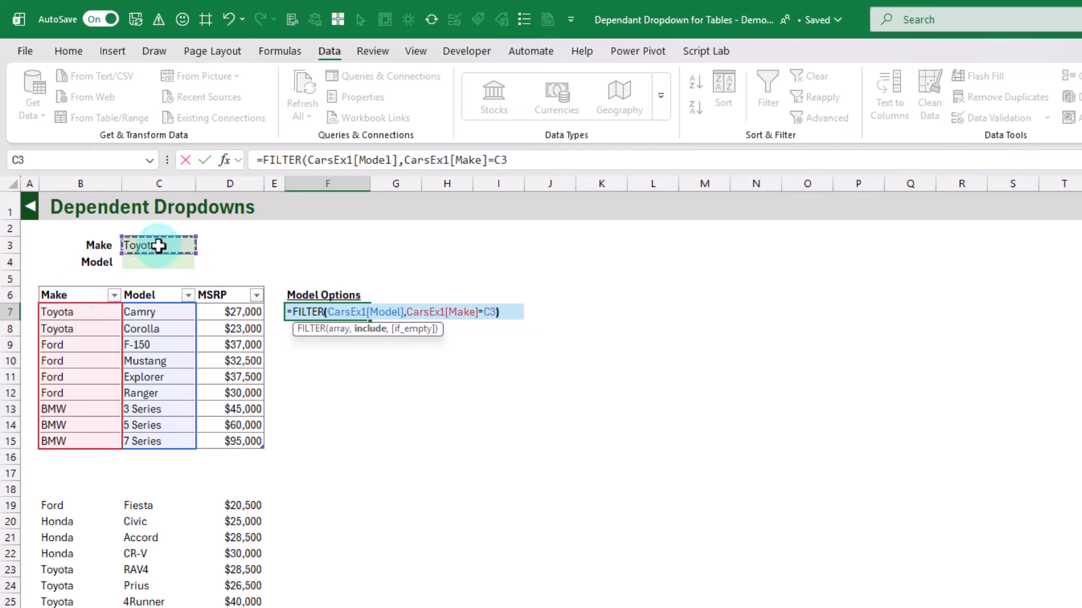
key(Return)
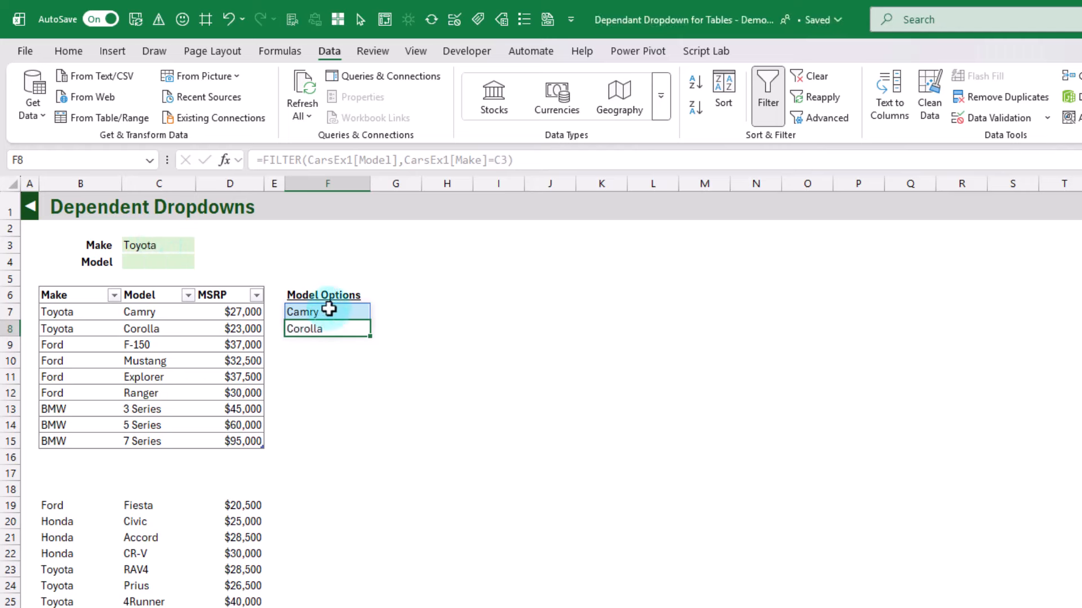
click(329, 310)
click(330, 323)
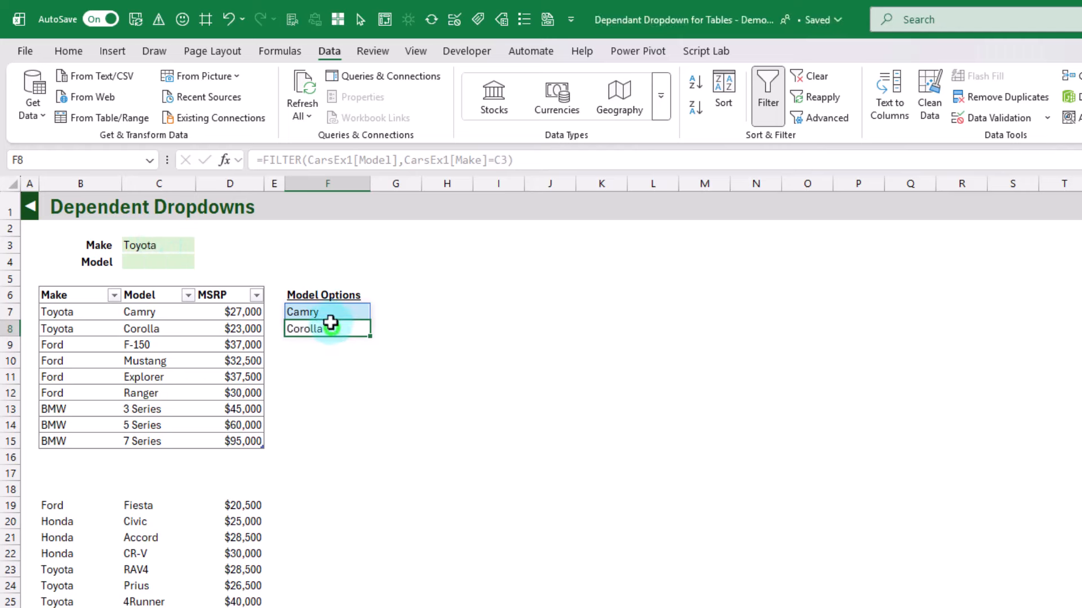
click(329, 312)
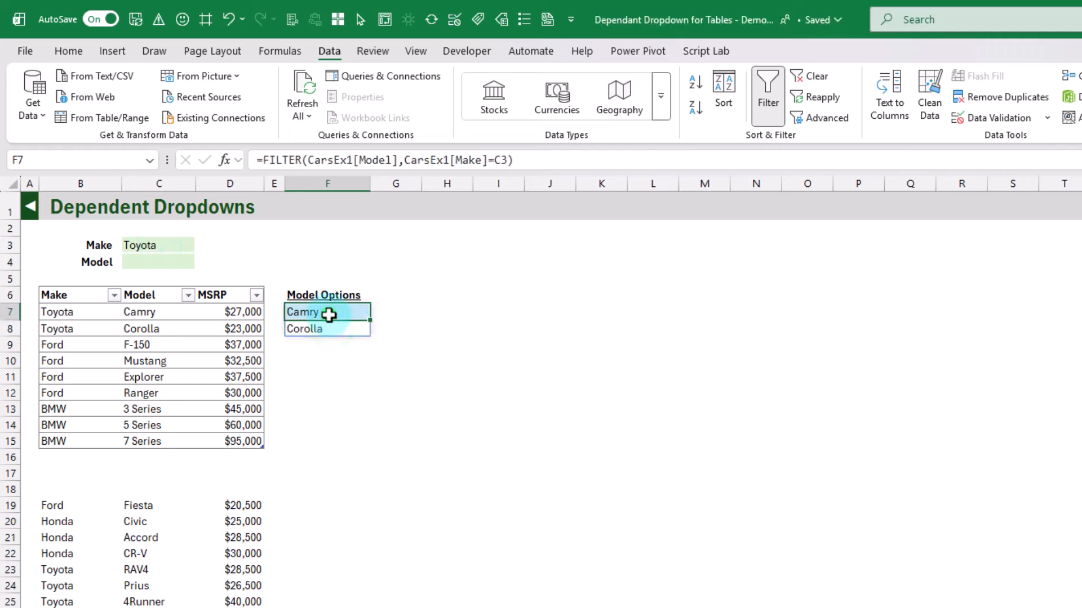
Set Make in C3 to Ford from its dropdown and check the Model Options list starting at F7
click(172, 248)
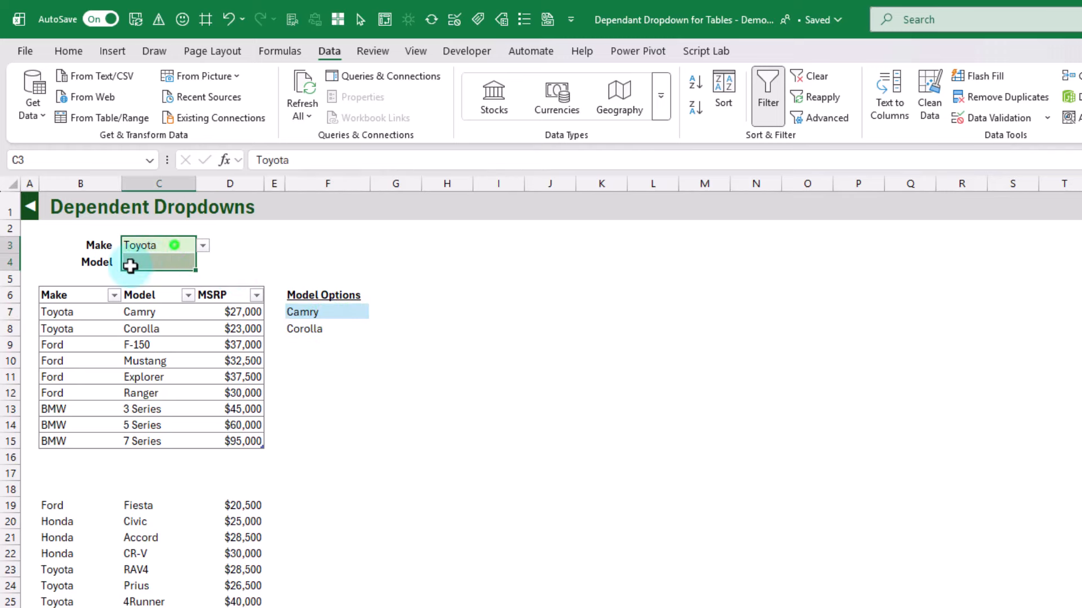
click(203, 248)
click(181, 274)
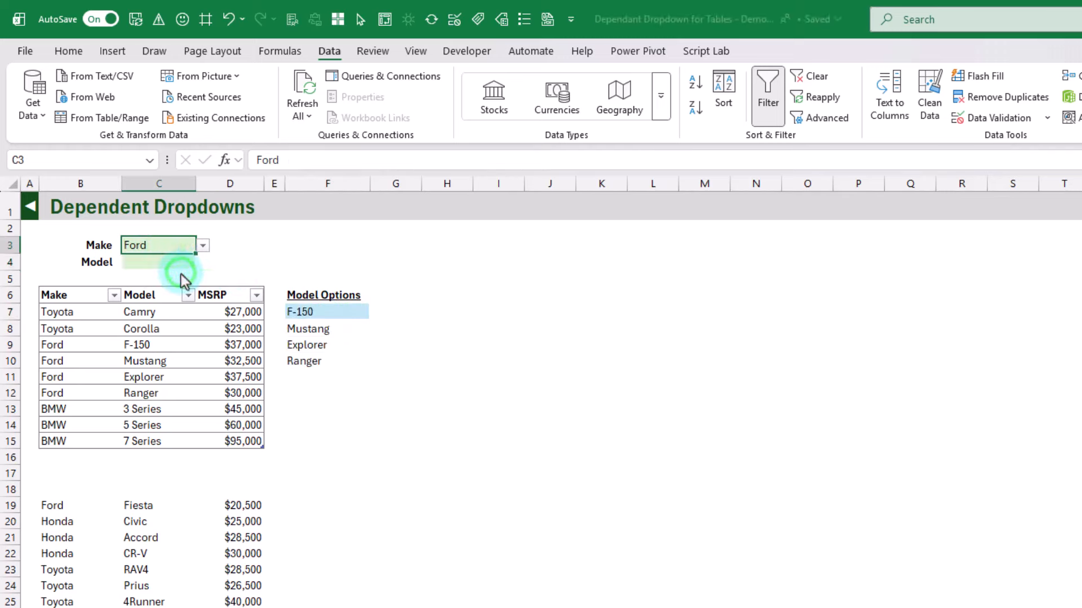
click(322, 316)
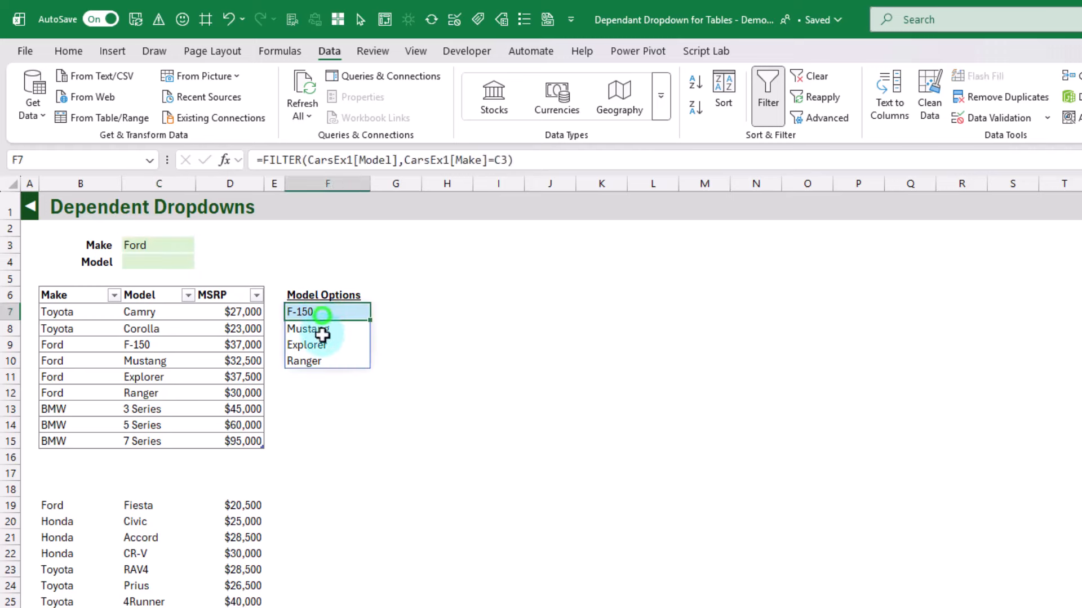
Add list data validation to the Model cell C4, using the spilled range =$F$7# as its source
click(178, 261)
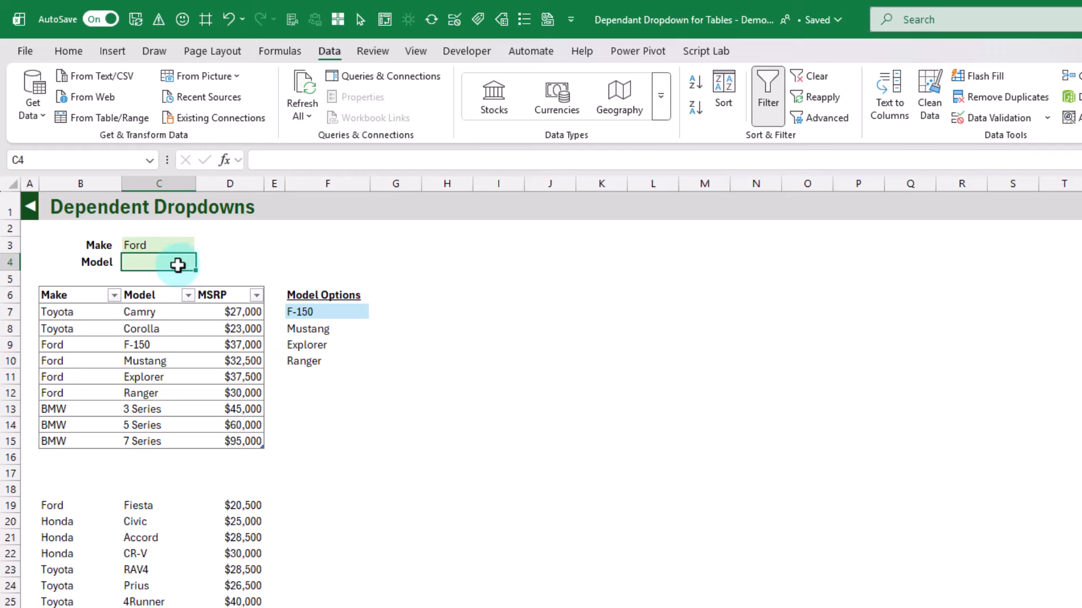
click(337, 52)
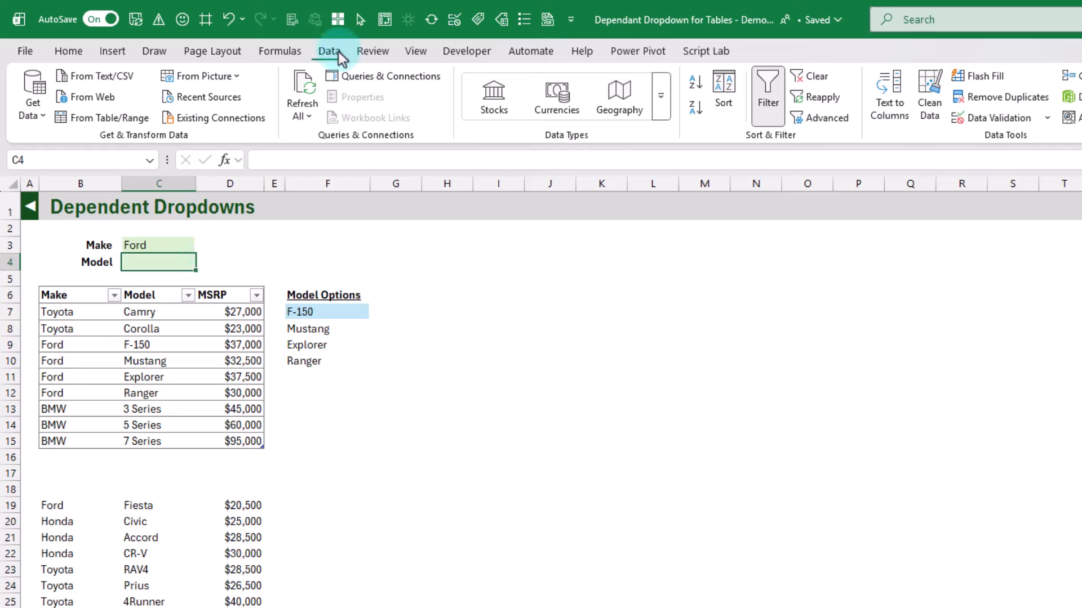
click(1005, 117)
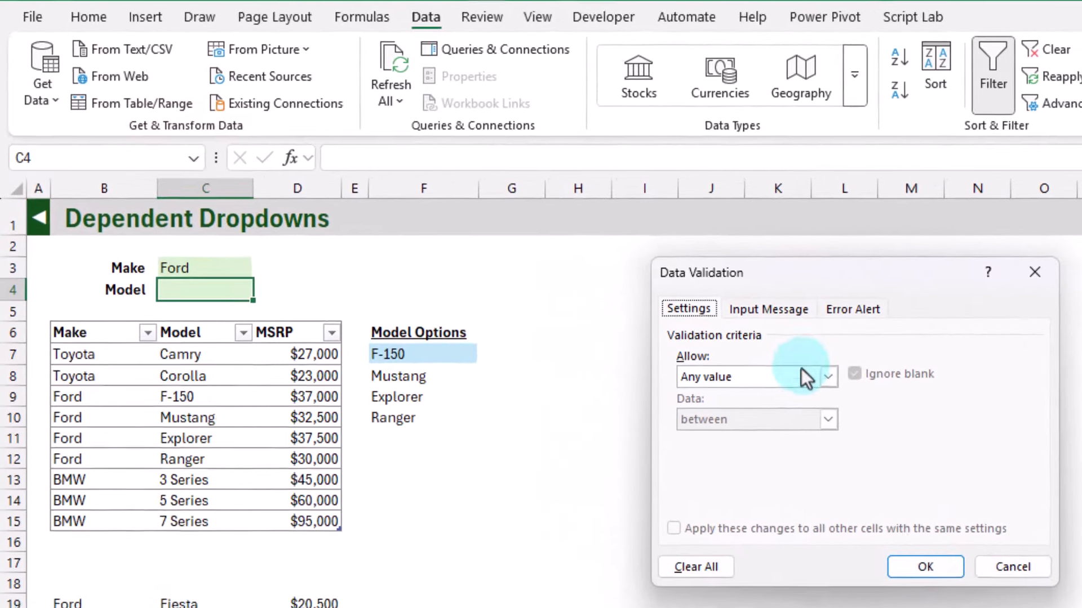
click(620, 329)
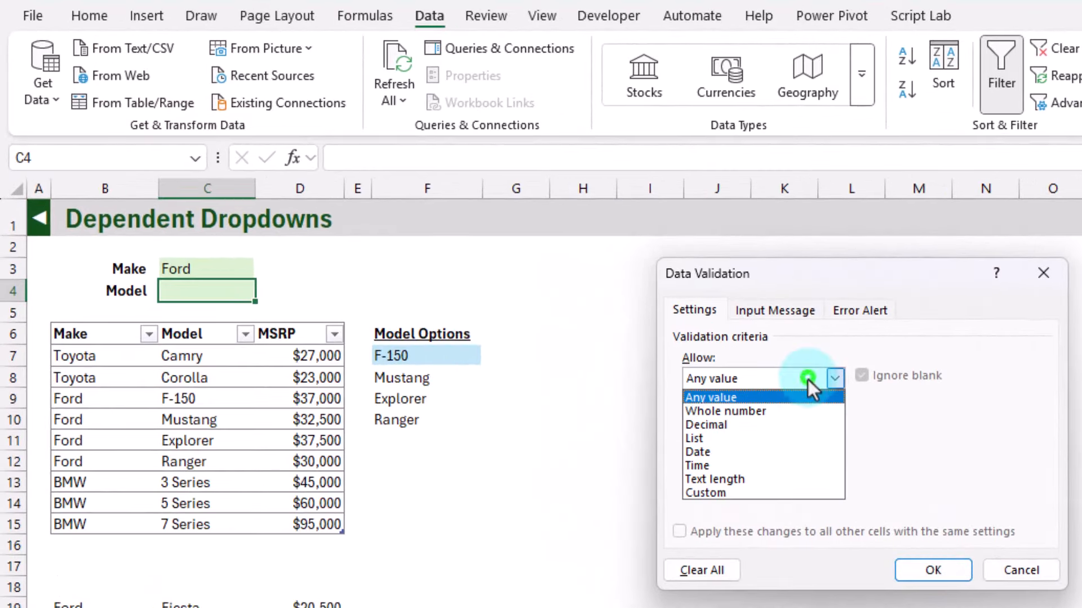
click(726, 439)
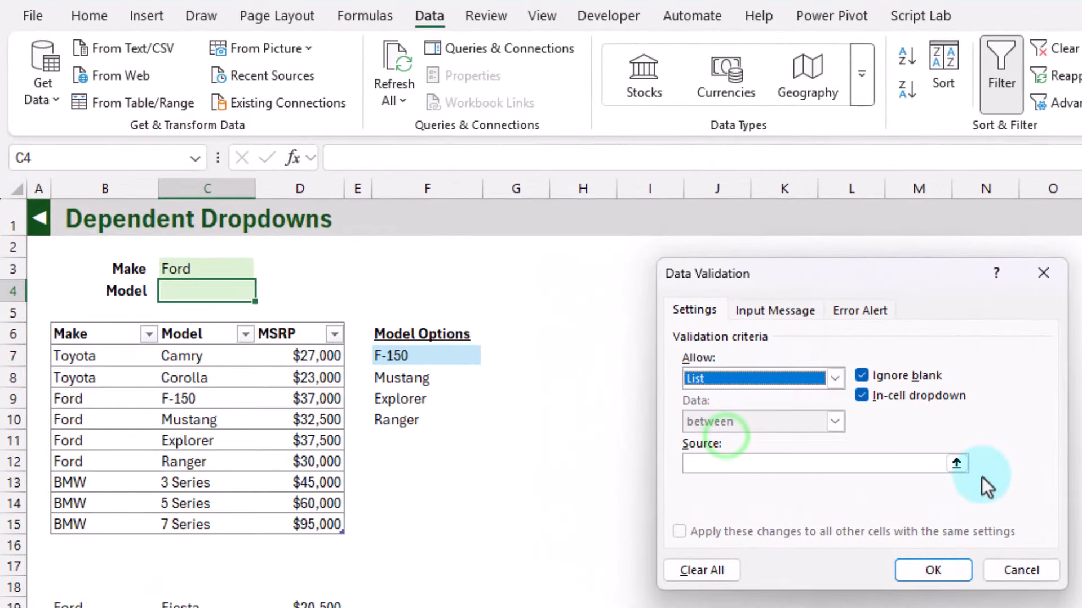
click(956, 464)
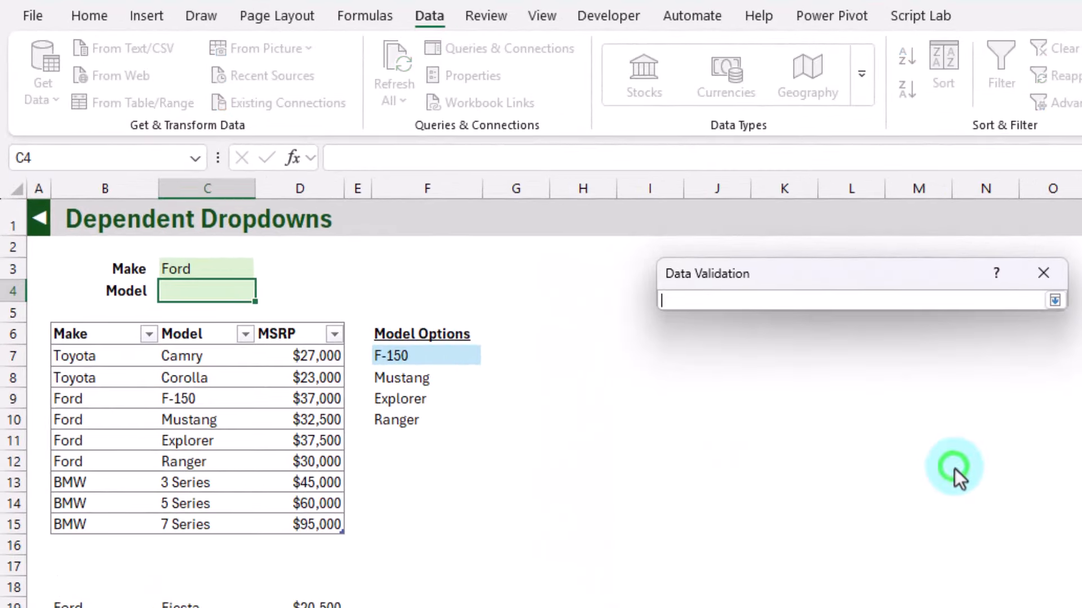
click(404, 356)
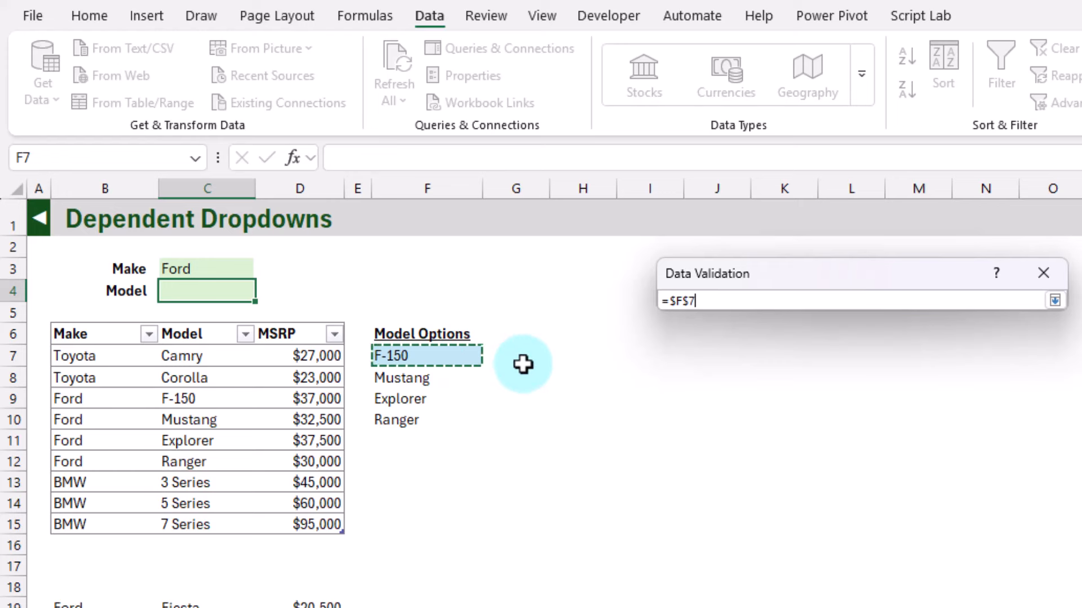
text(#)
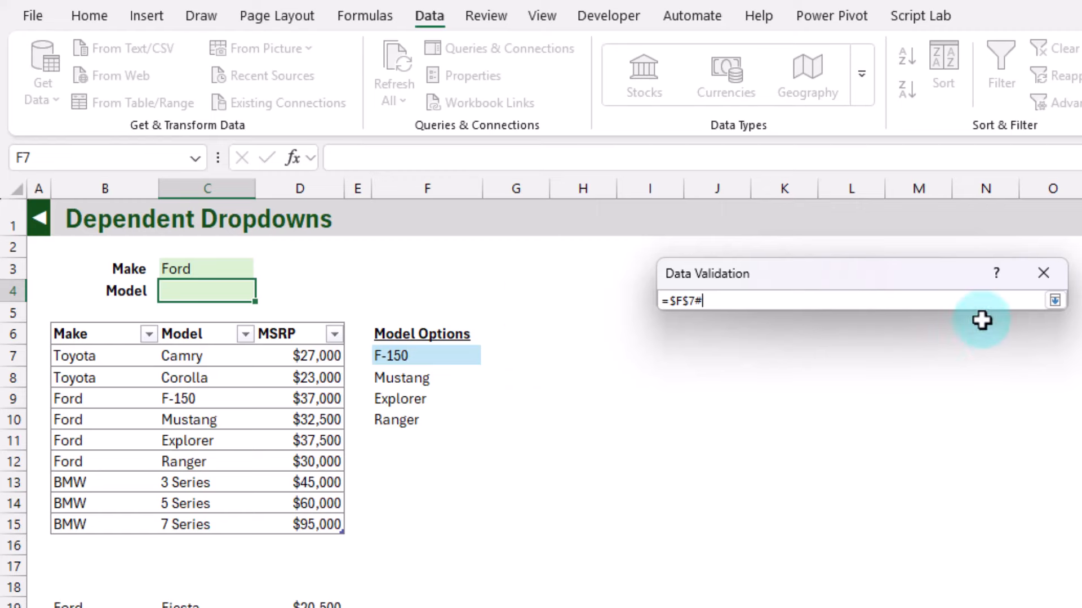
click(1054, 300)
click(925, 570)
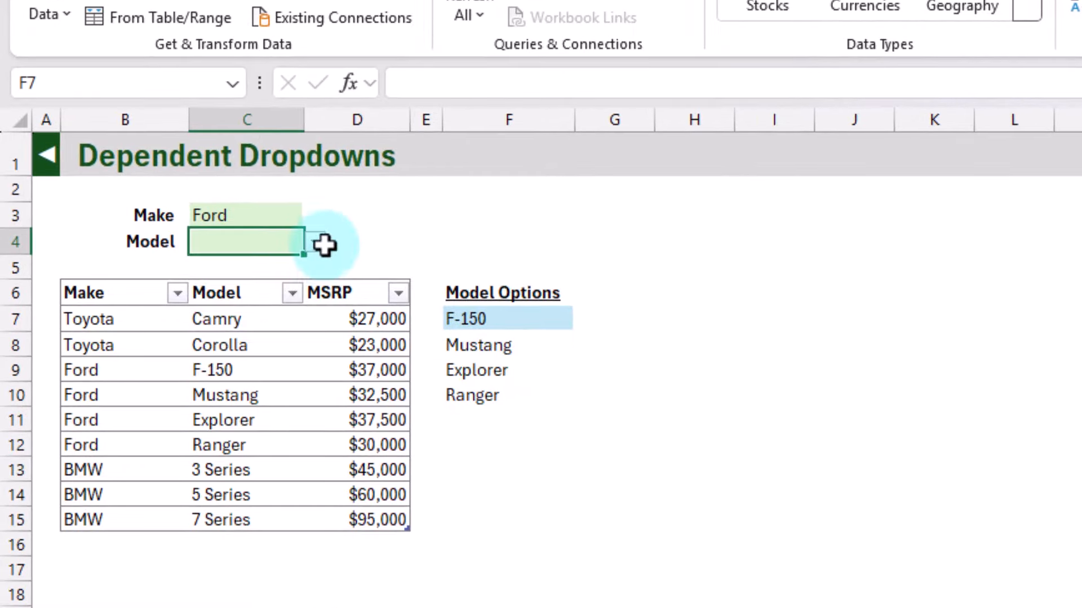
Choose Mustang from the Model dropdown in C4 and switch Make in C3 to BMW
click(265, 291)
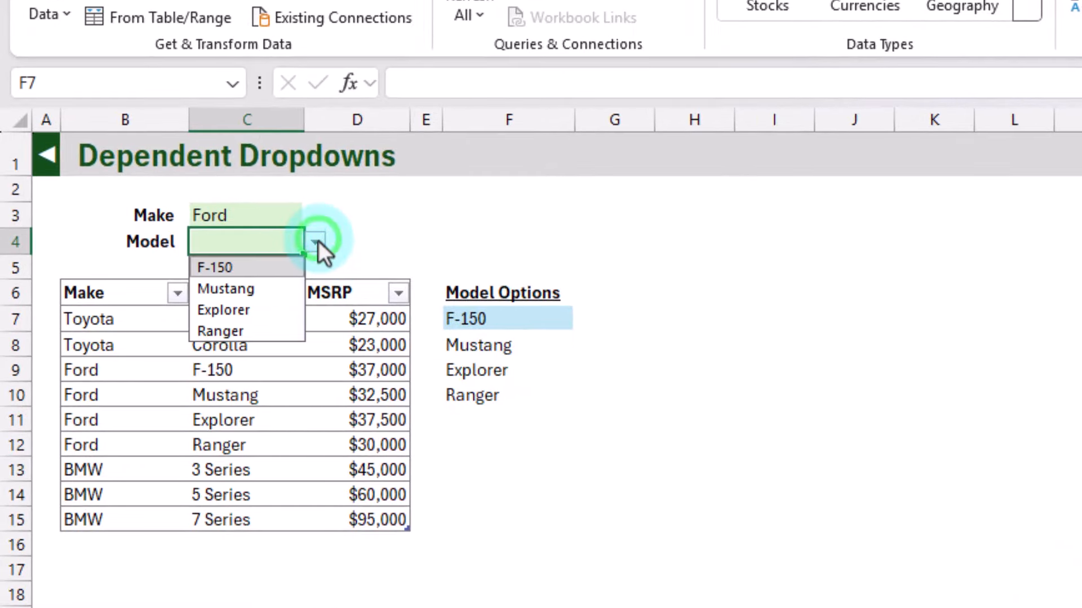
click(270, 288)
click(285, 214)
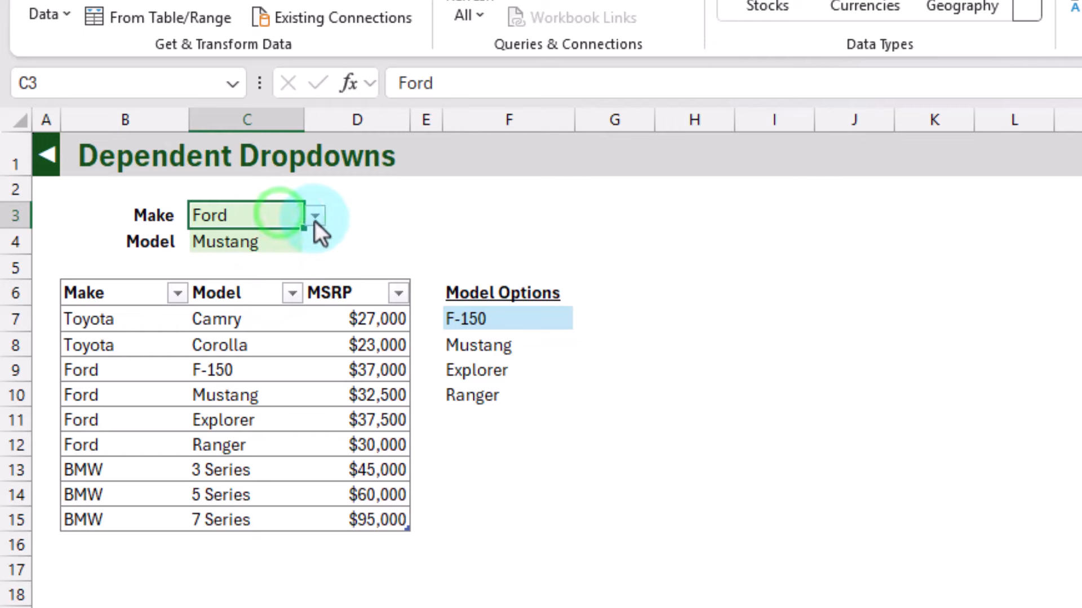
click(315, 220)
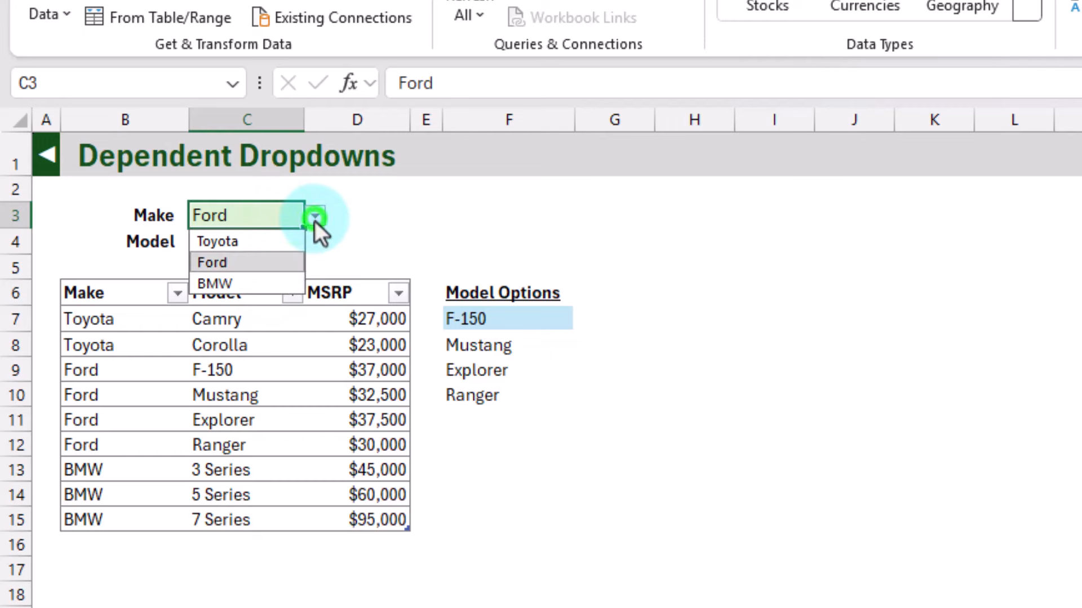
click(282, 278)
Check the models offered in C4 against the Model Options list and choose 5 Series
click(287, 241)
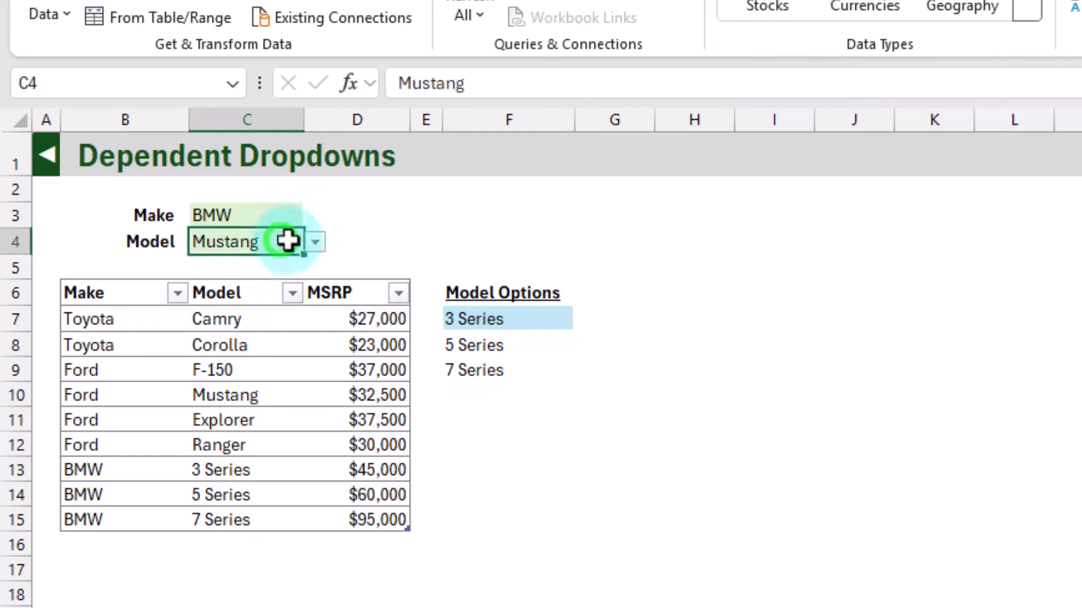
click(315, 241)
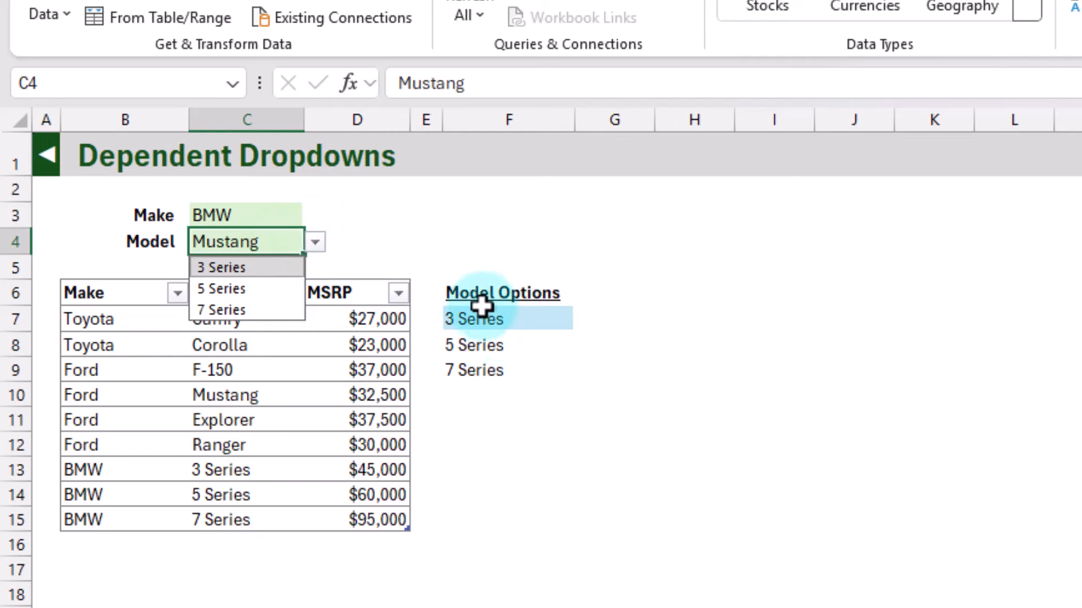
click(315, 242)
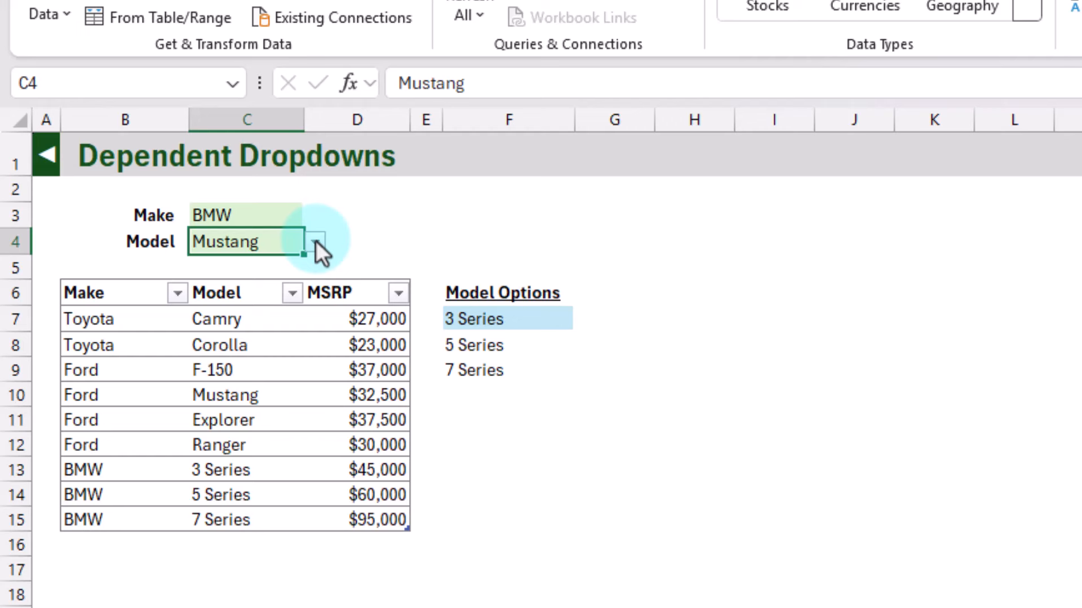
click(315, 241)
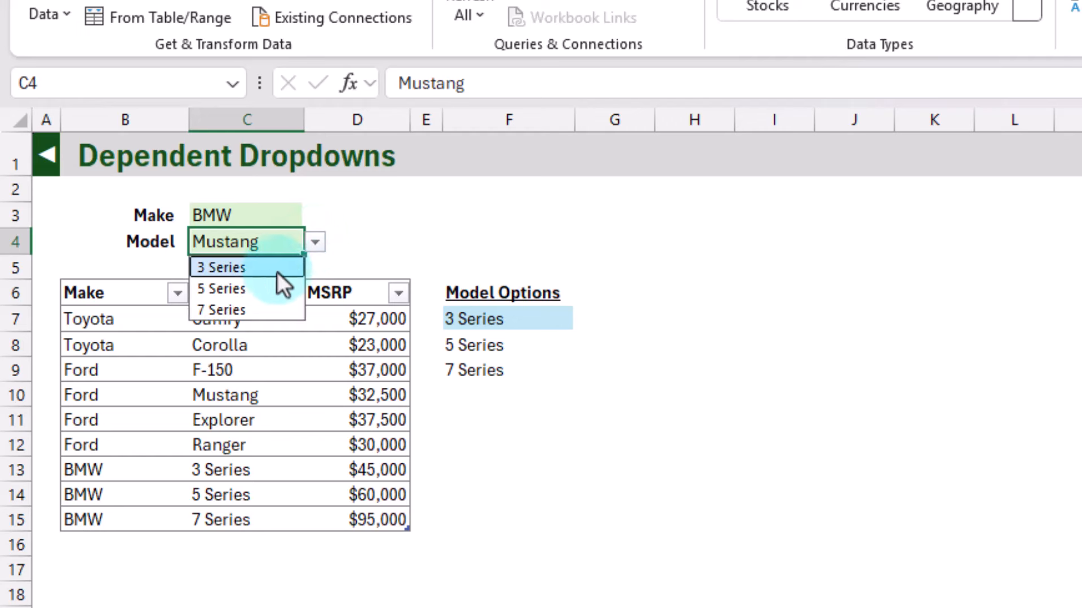
click(267, 290)
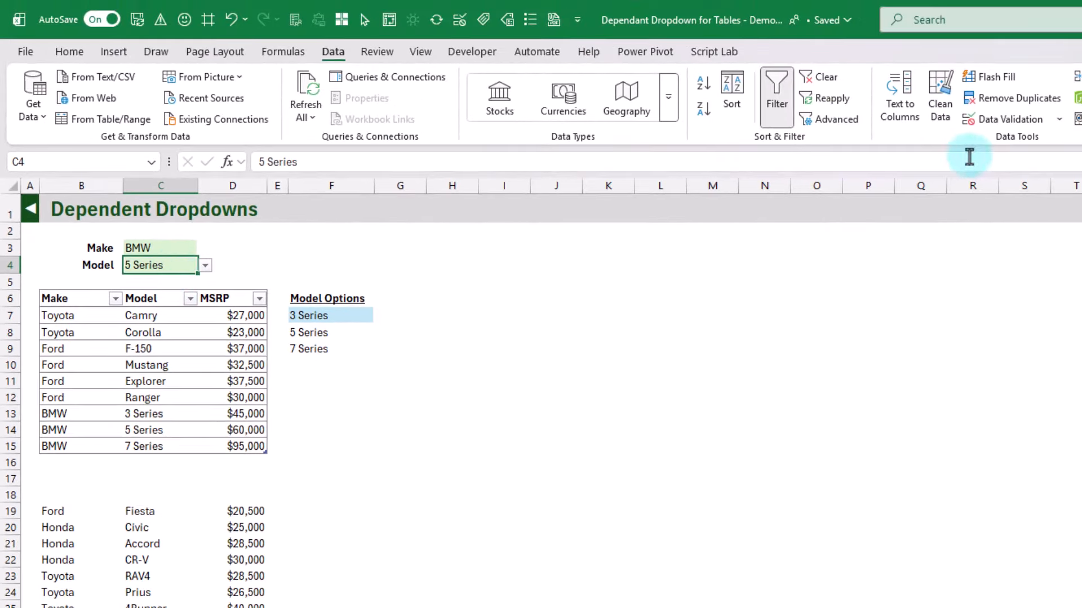
Open the data validation settings of C4 and highlight the spill reference in the list source
click(1003, 119)
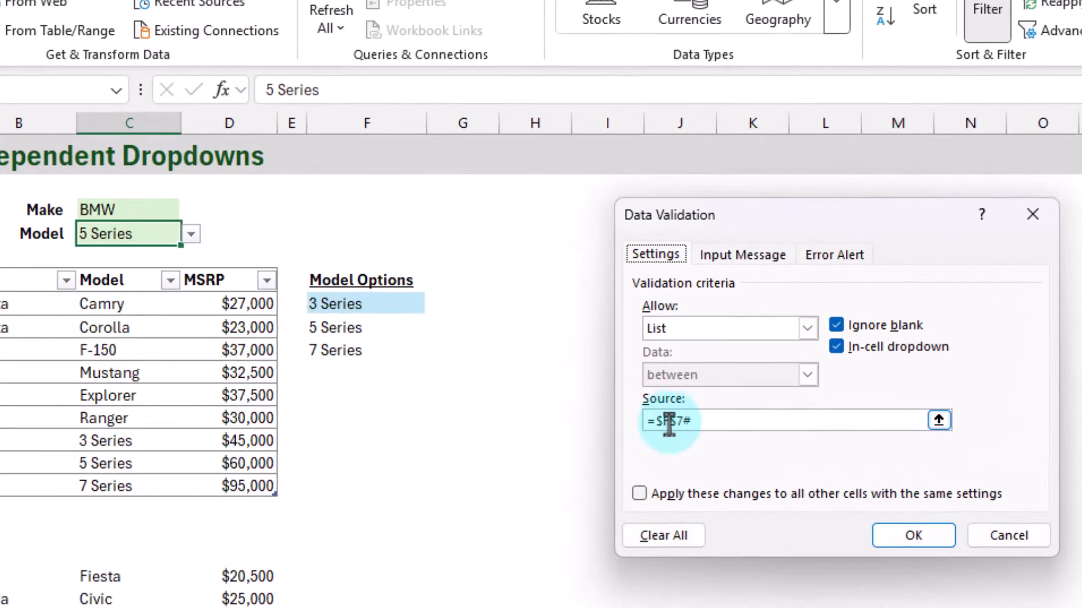
drag(653, 420, 711, 419)
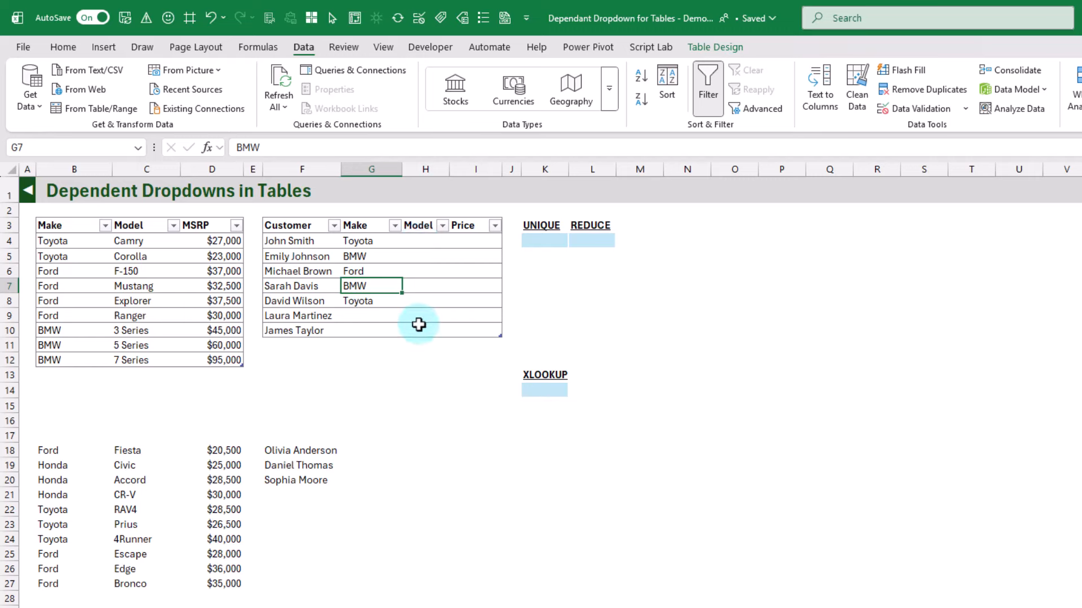
Add list data validation to the customer table's Make column G4:G10, with source =$B$4:$B$12 from the cars table
click(371, 216)
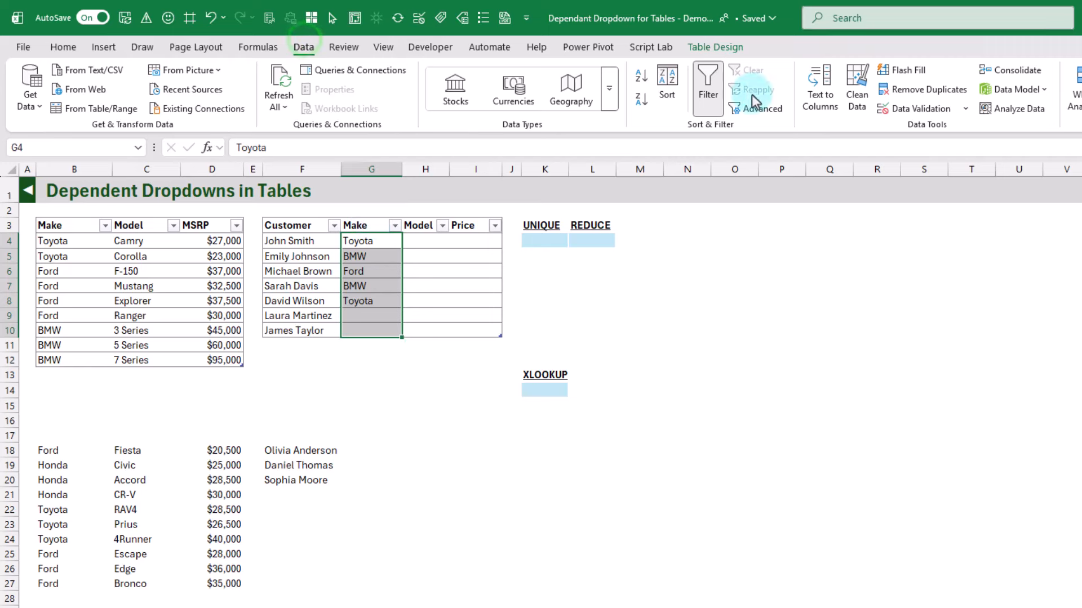
click(922, 110)
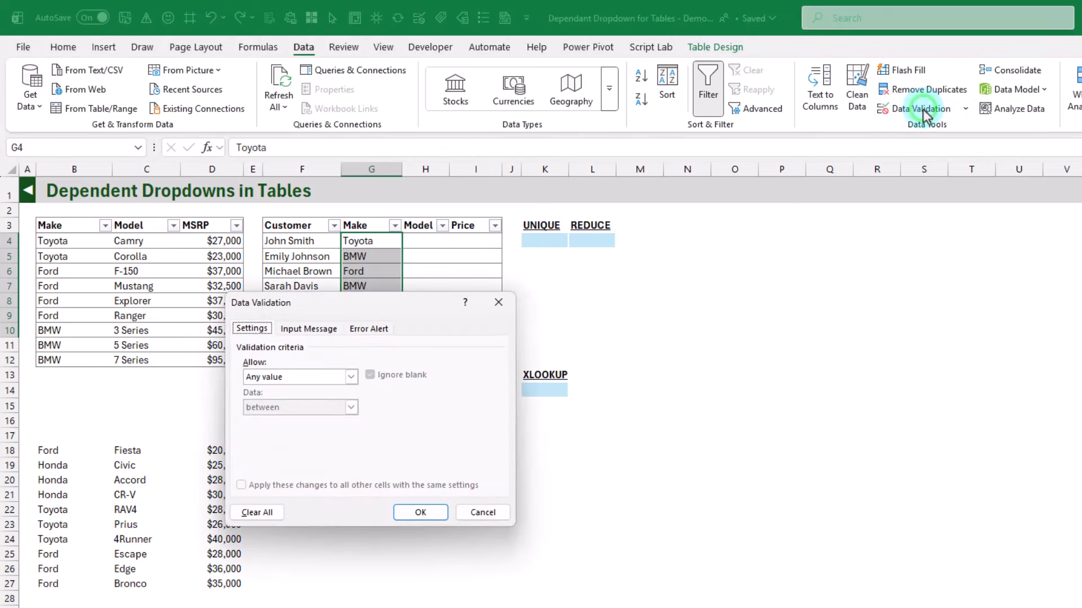
click(333, 380)
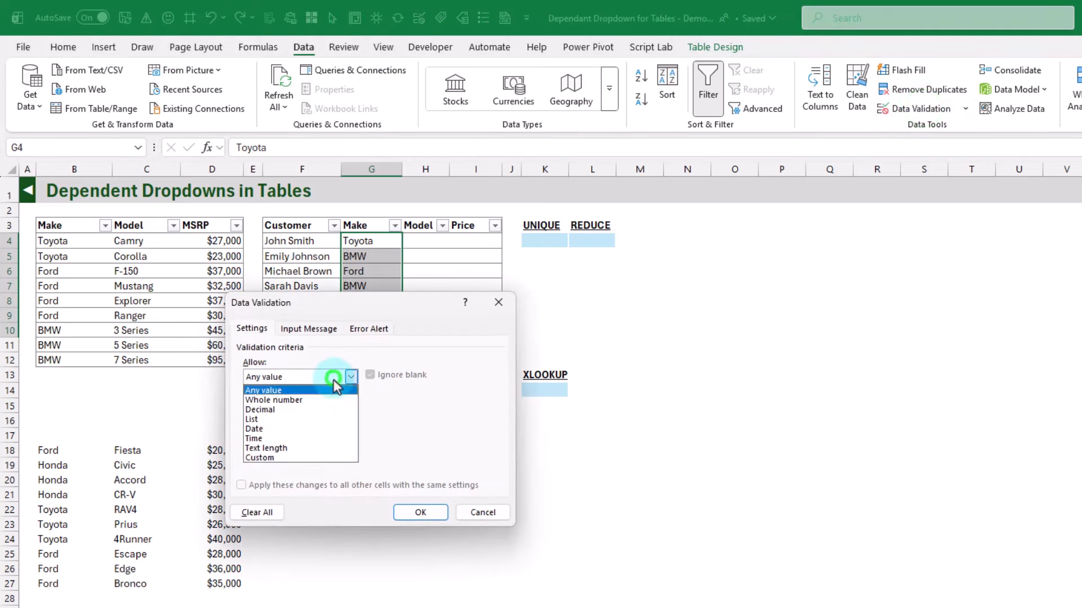
click(279, 420)
click(437, 437)
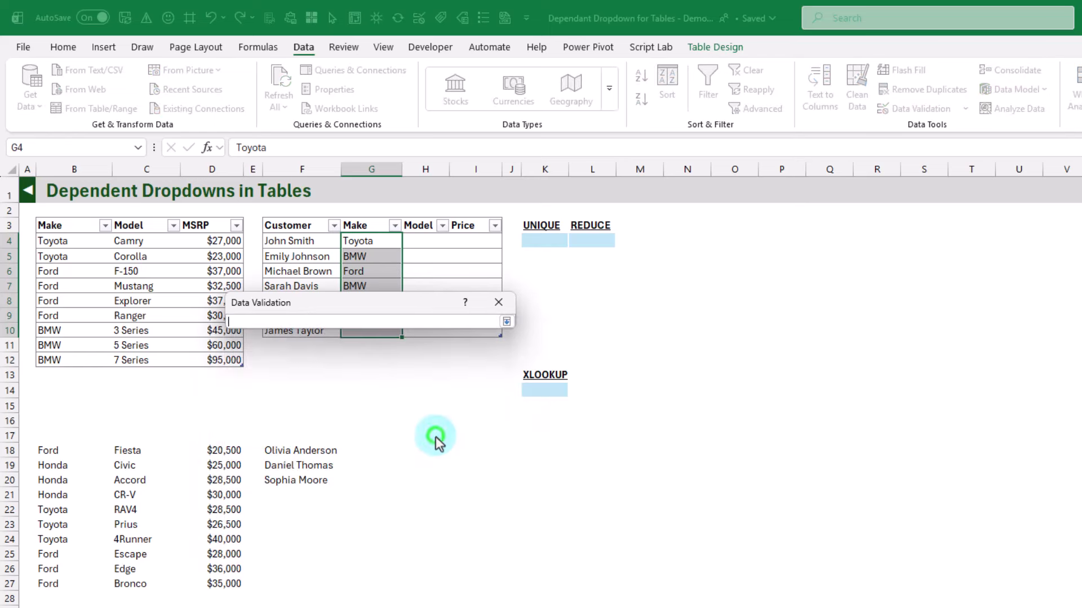
click(71, 221)
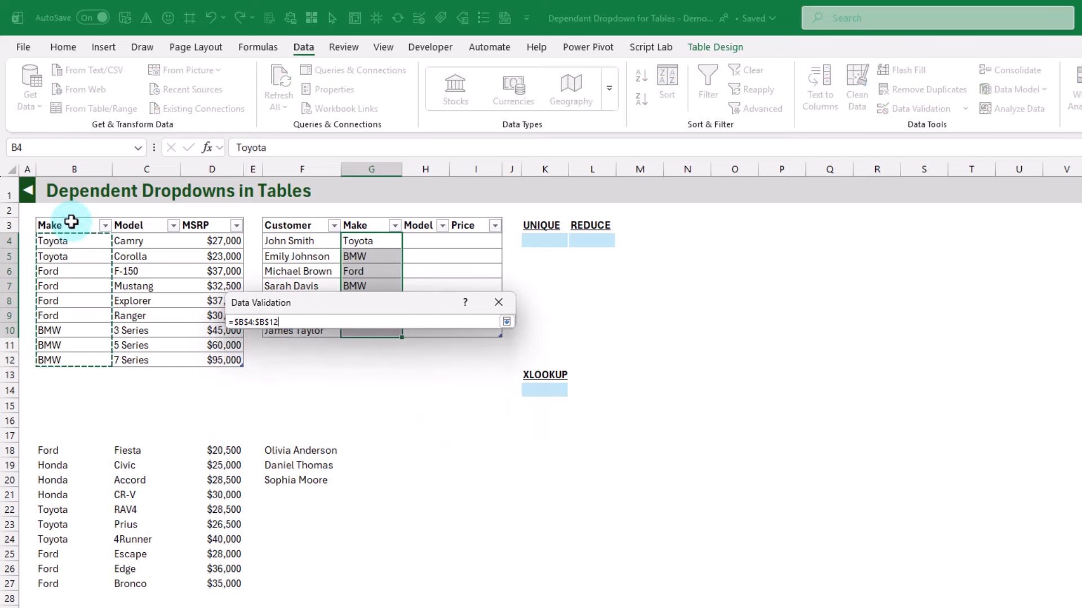
click(507, 321)
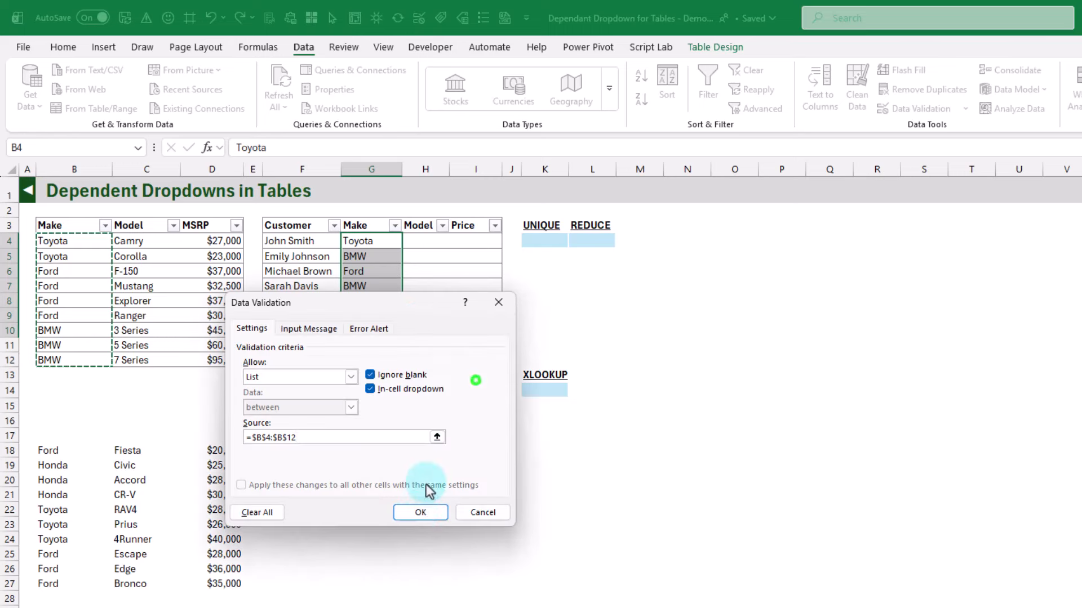
click(417, 511)
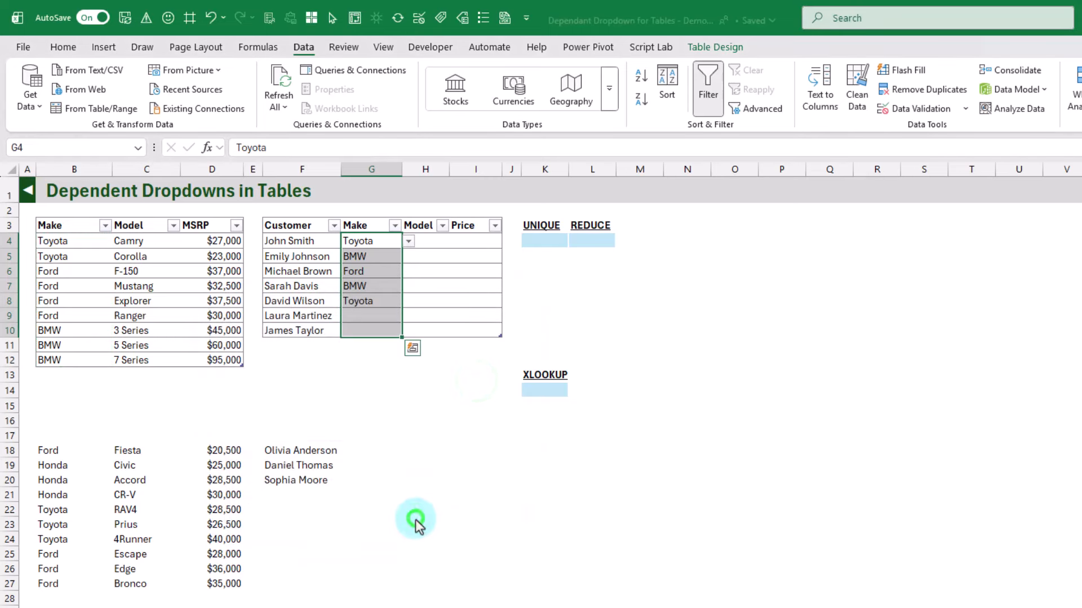
Choose Ford from the Make dropdown in cell G9 of the customer table
click(385, 257)
click(383, 313)
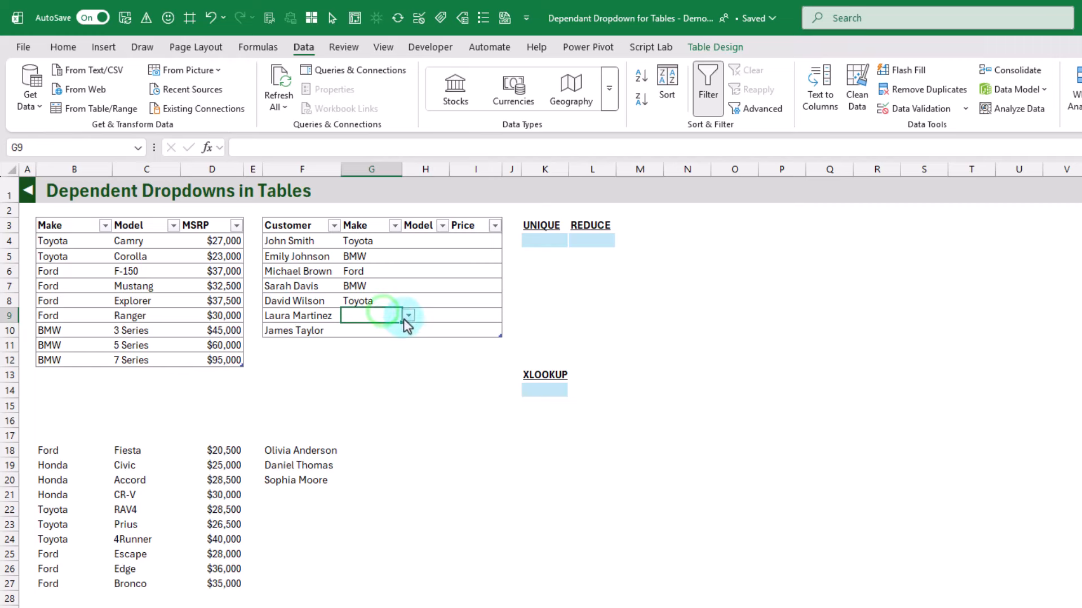
click(408, 317)
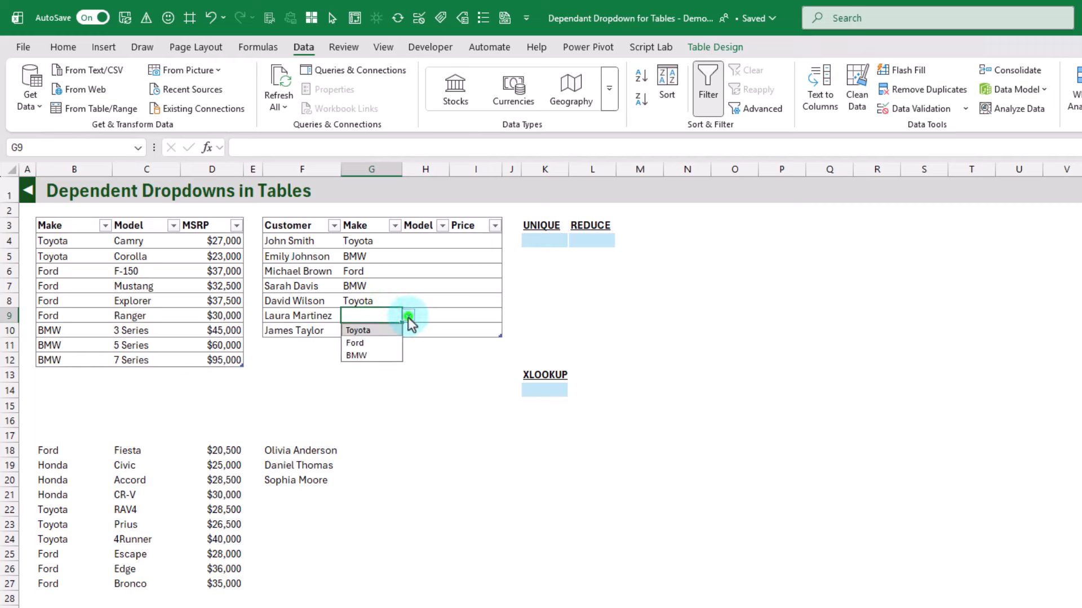
click(379, 344)
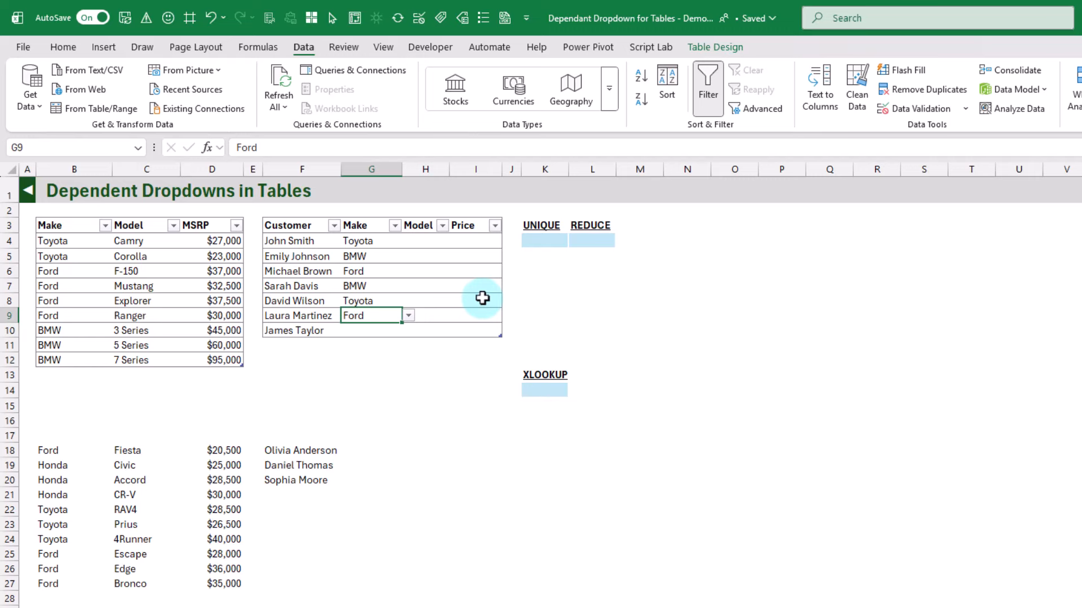
Examine the XLOOKUP heading in K13 and the helper areas K4:K7 under UNIQUE and L4:P8 under REDUCE, ending on cell K4
click(541, 375)
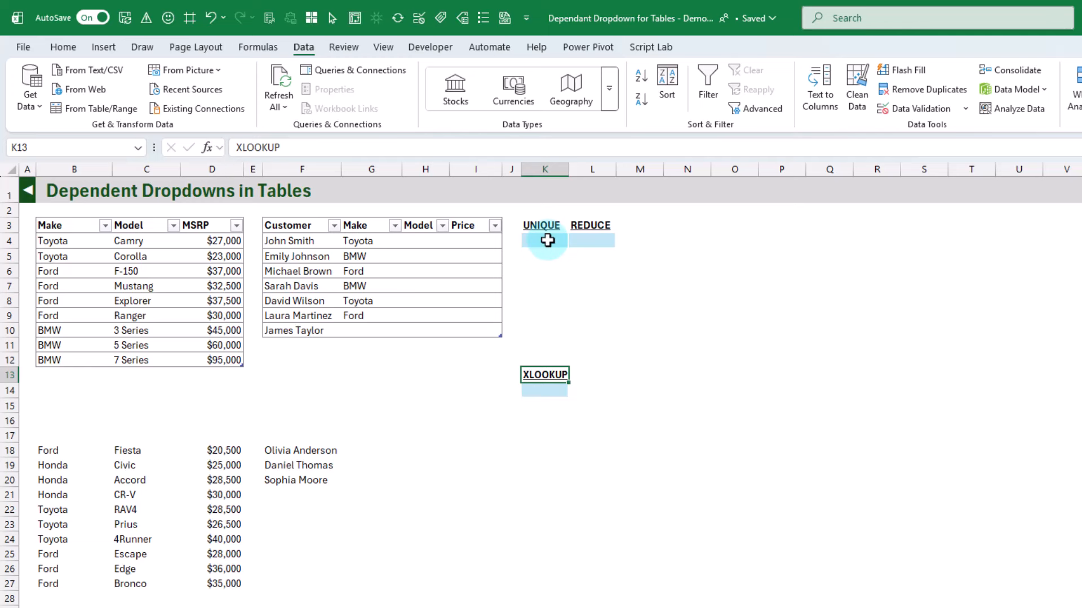
drag(548, 240, 550, 284)
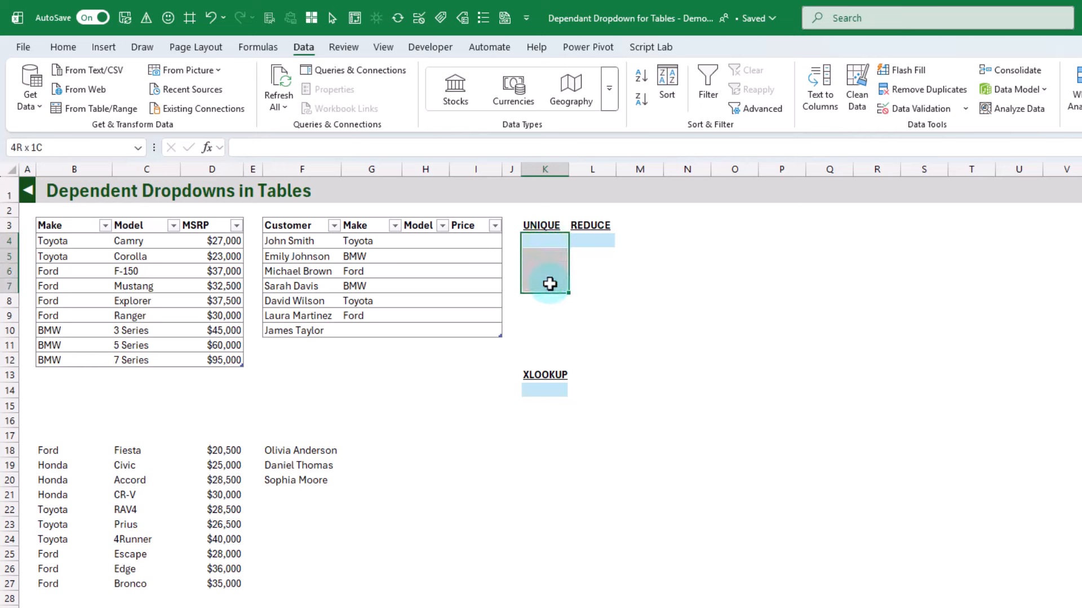
drag(549, 284, 549, 285)
click(596, 239)
drag(597, 241, 784, 294)
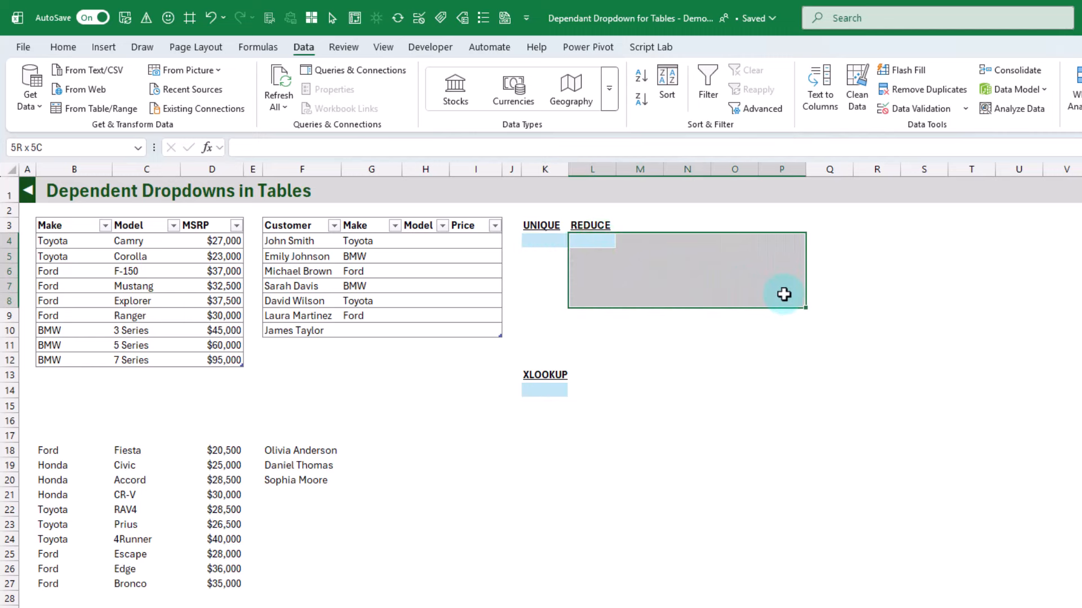
drag(784, 294, 783, 294)
drag(593, 243, 780, 241)
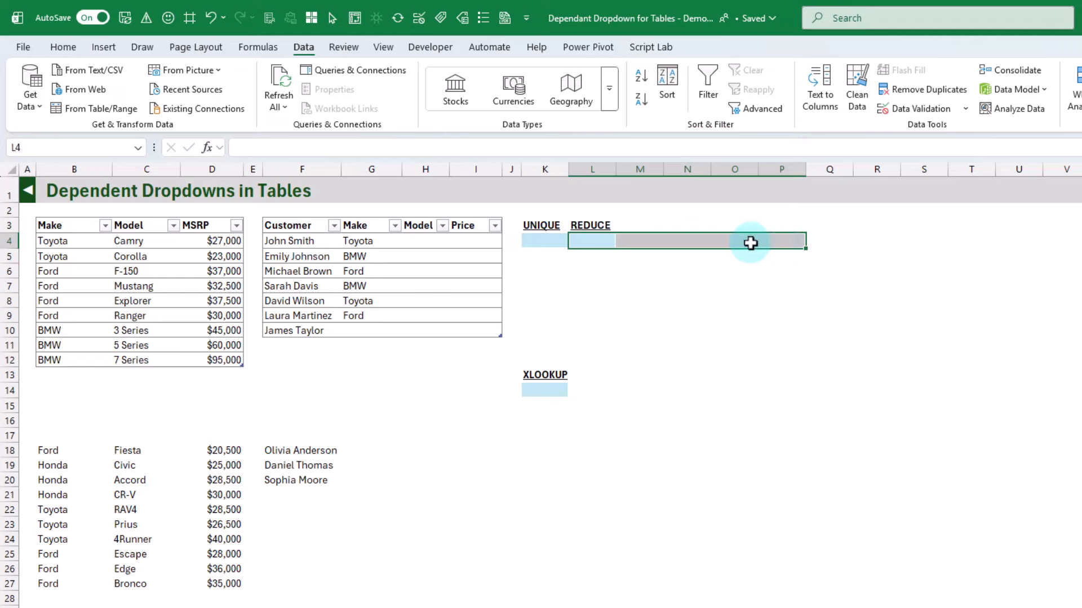
click(544, 241)
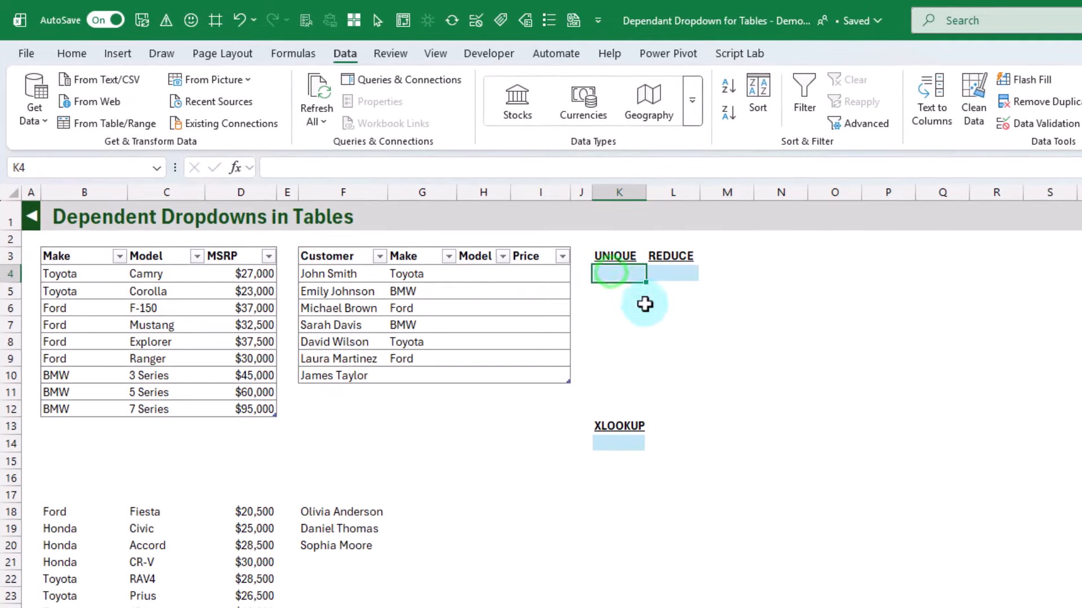
Enter =UNIQUE(tblCarsEx2[Make]) in K4 to list the distinct makes under the UNIQUE heading
text(=uni)
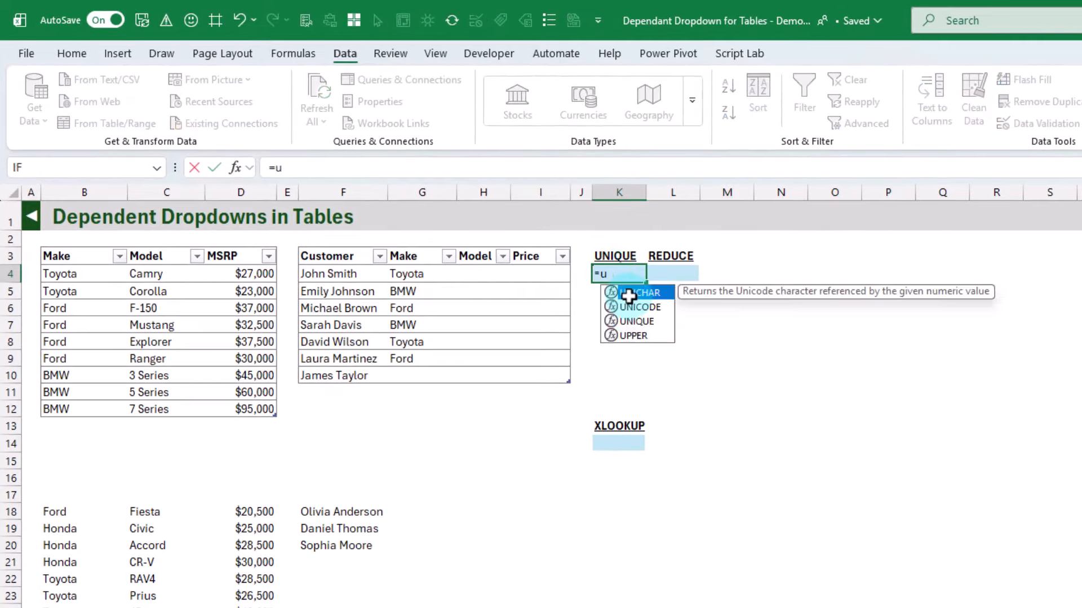
key(Down)
key(Down)
key(Tab)
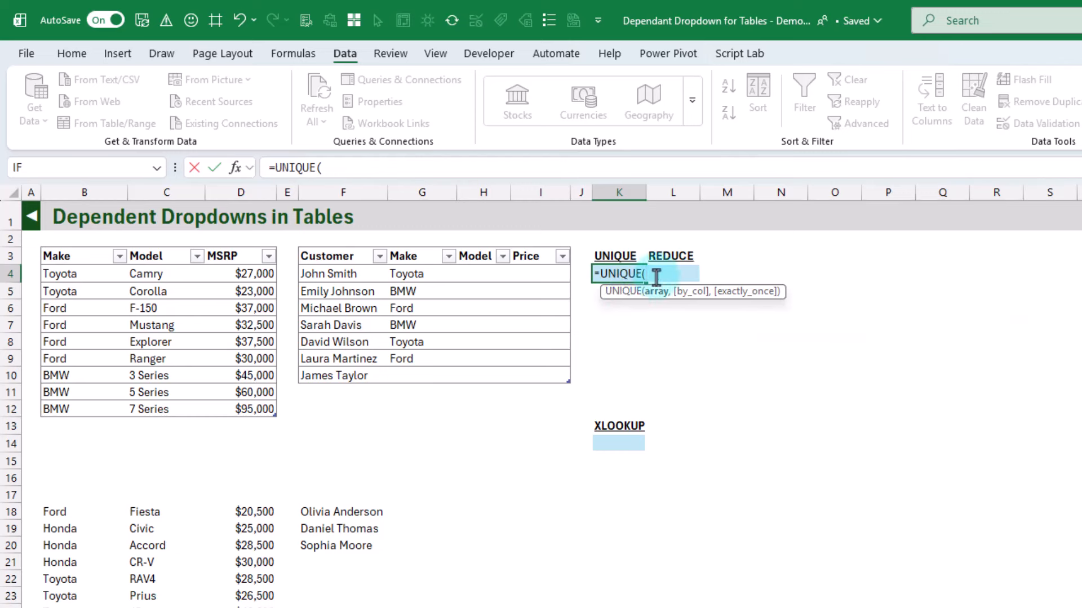
click(85, 246)
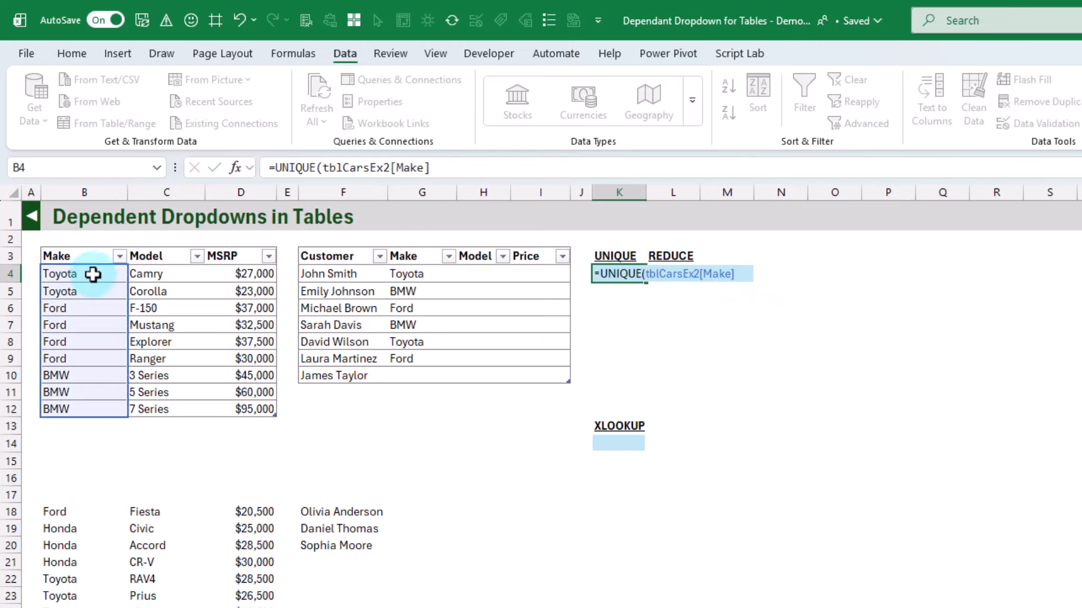
key(Return)
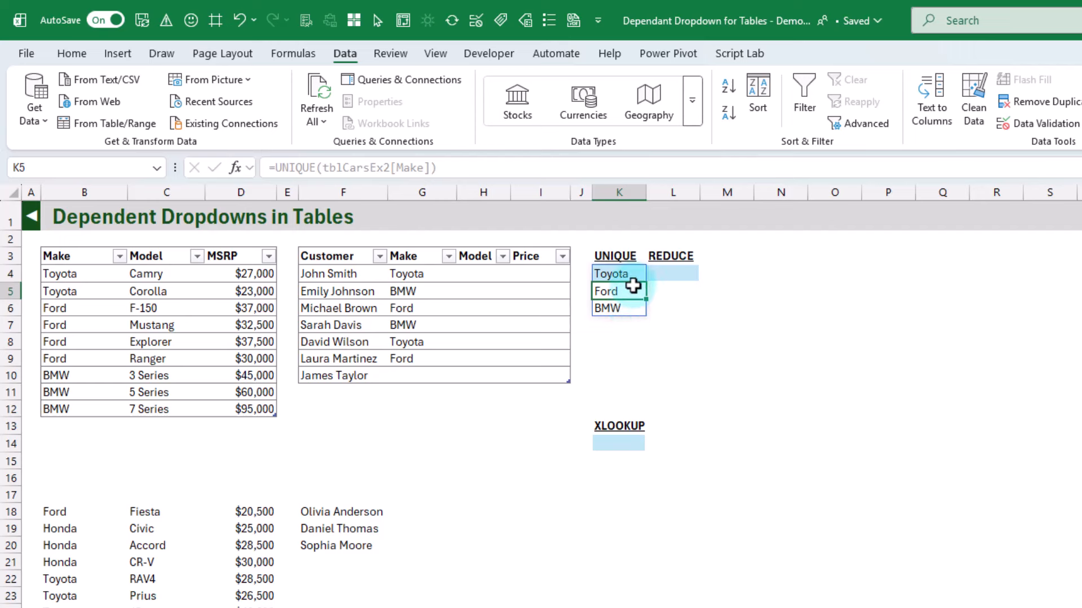
Enter =FILTER(tblCarsEx2[Model],tblCarsEx2[Make]=K4) in L4 to list the models of the make in K4
click(677, 276)
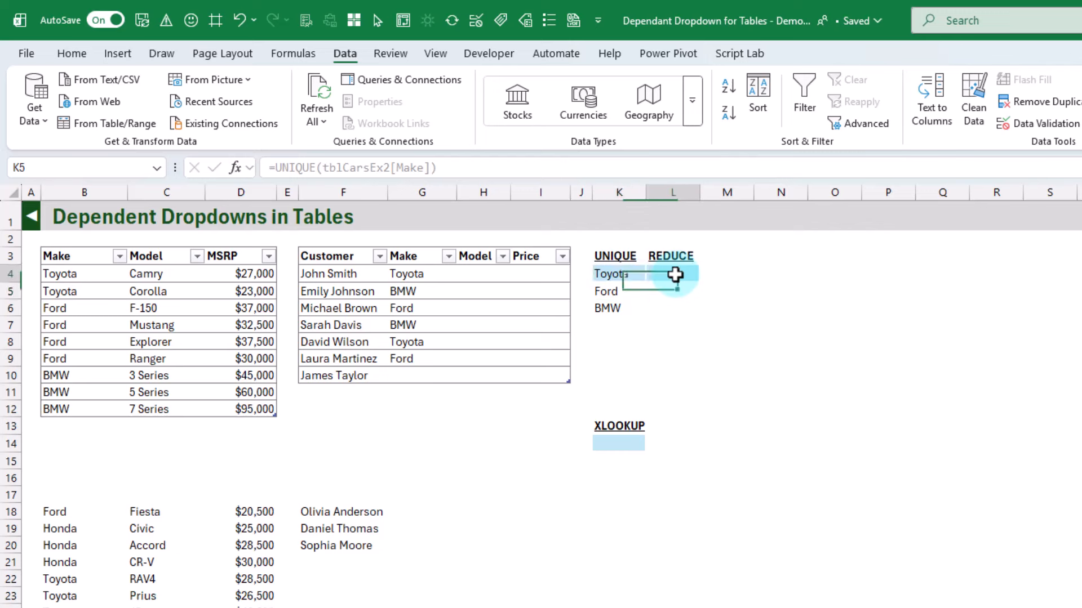
drag(675, 274, 884, 270)
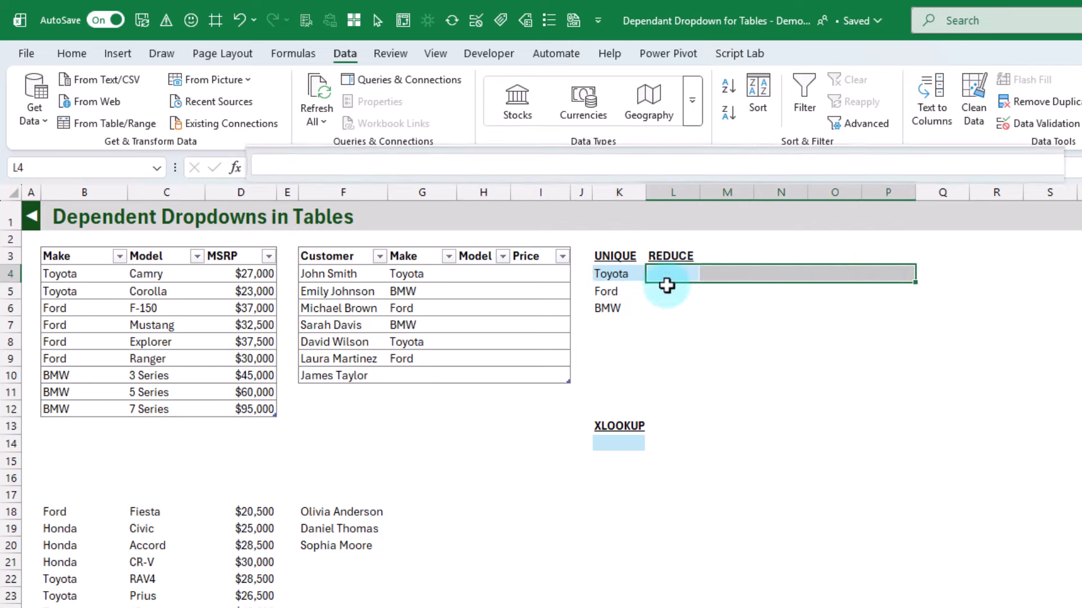
click(679, 273)
text(=filt)
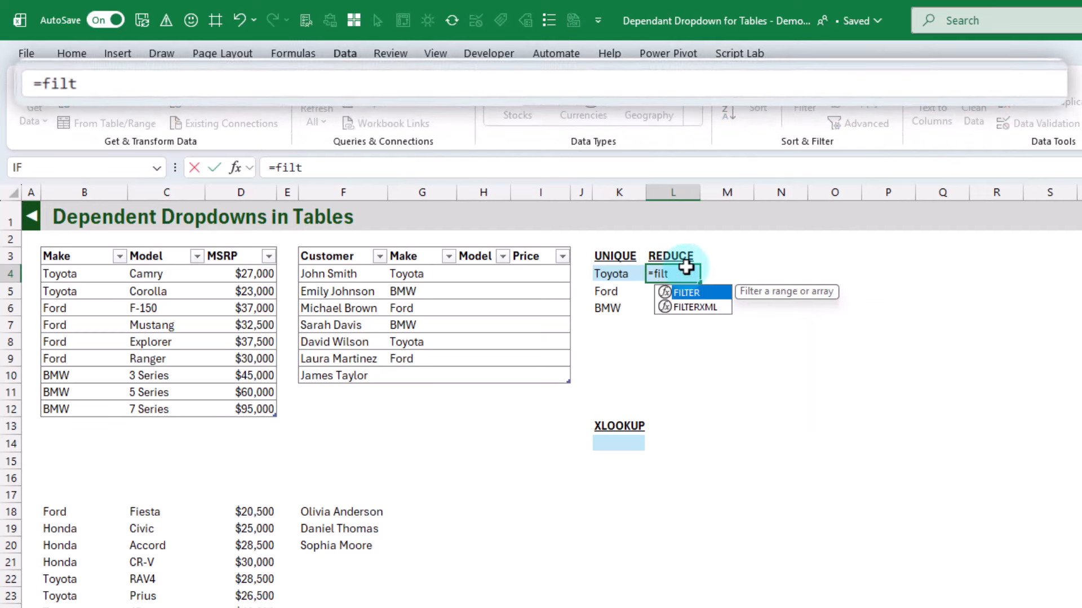
key(Tab)
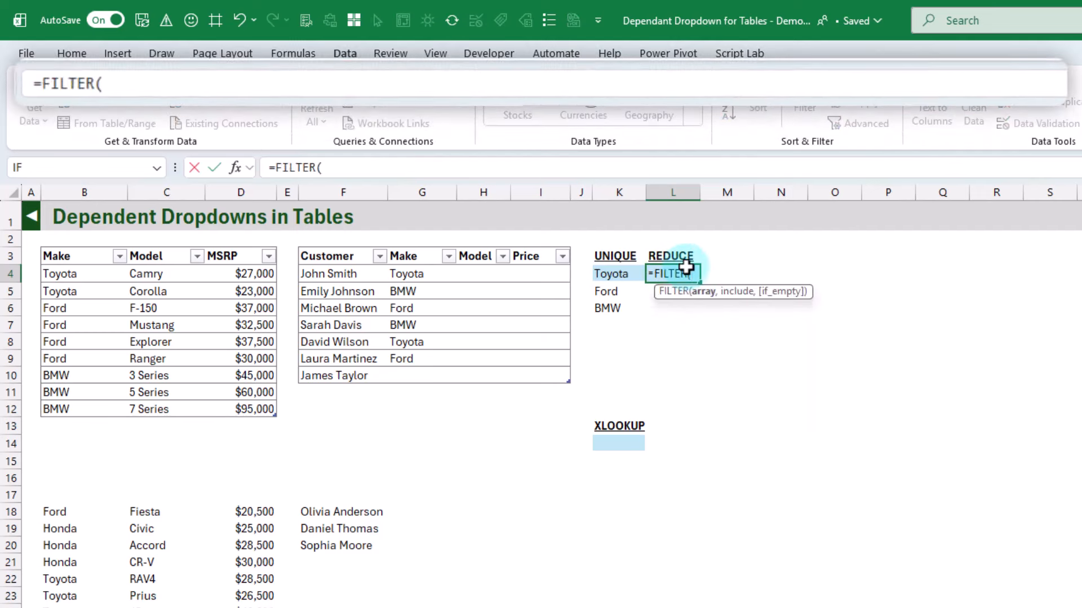
click(170, 246)
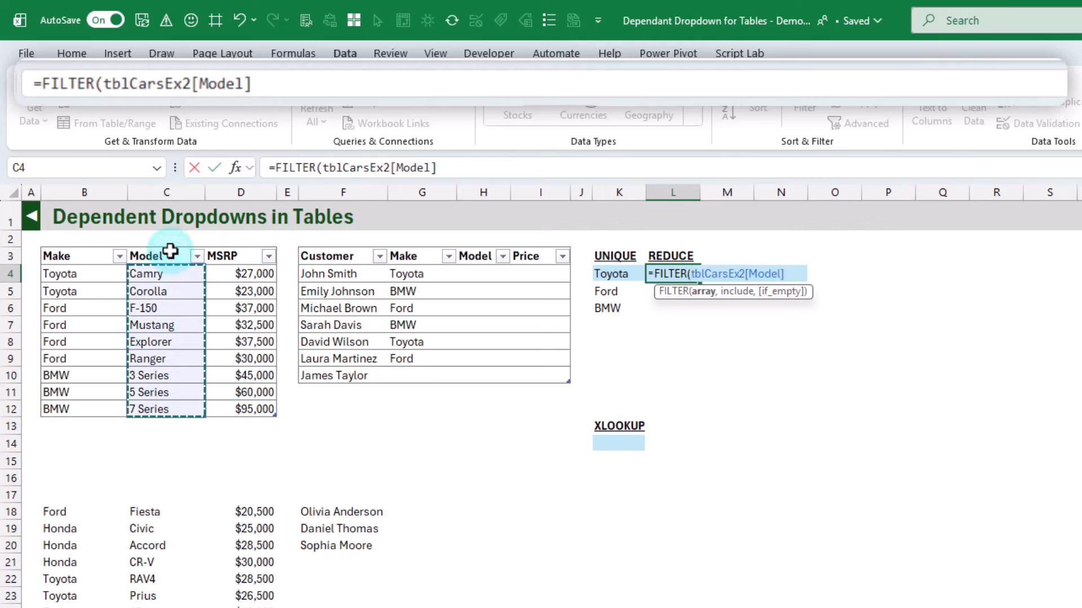
text(,)
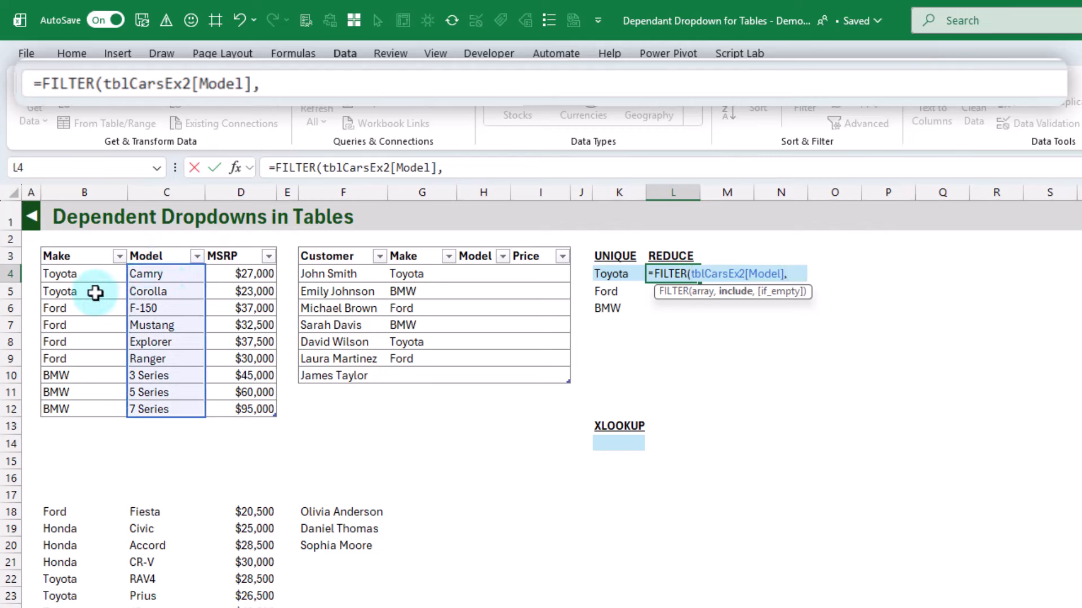
click(78, 249)
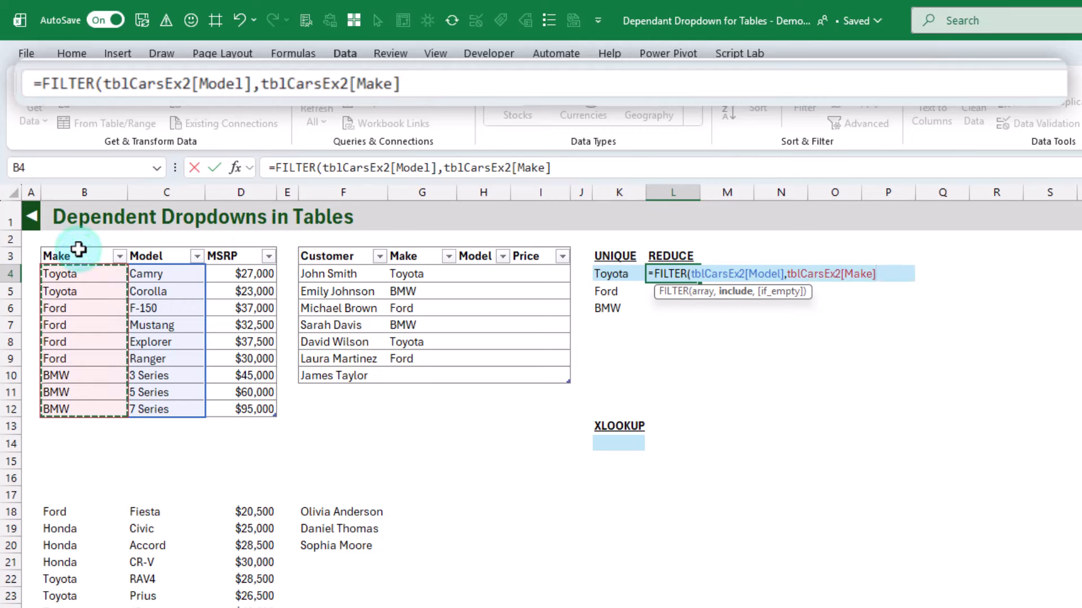
text(=)
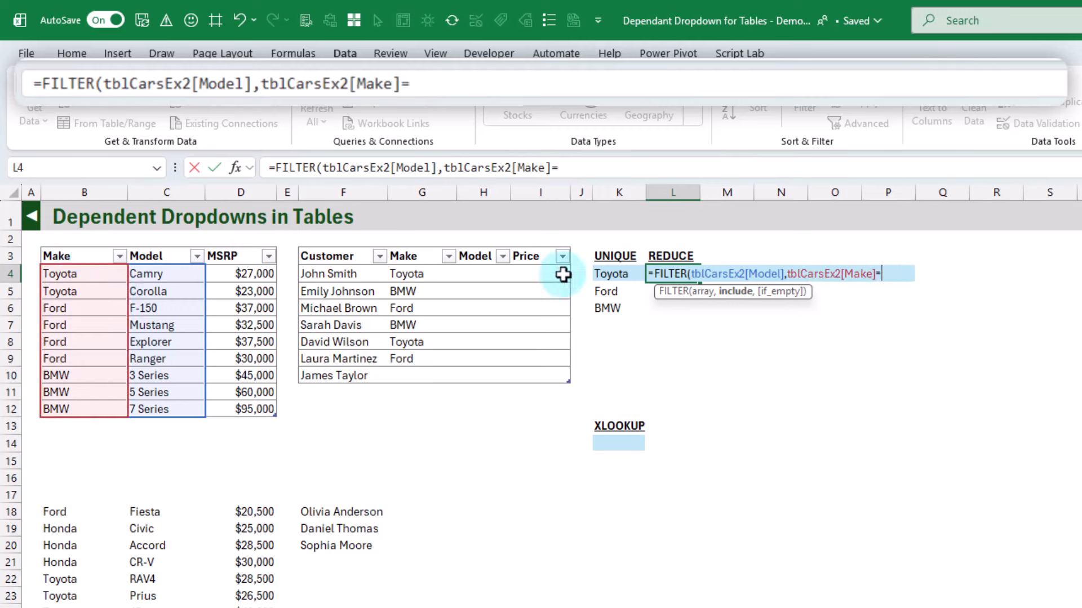
click(611, 273)
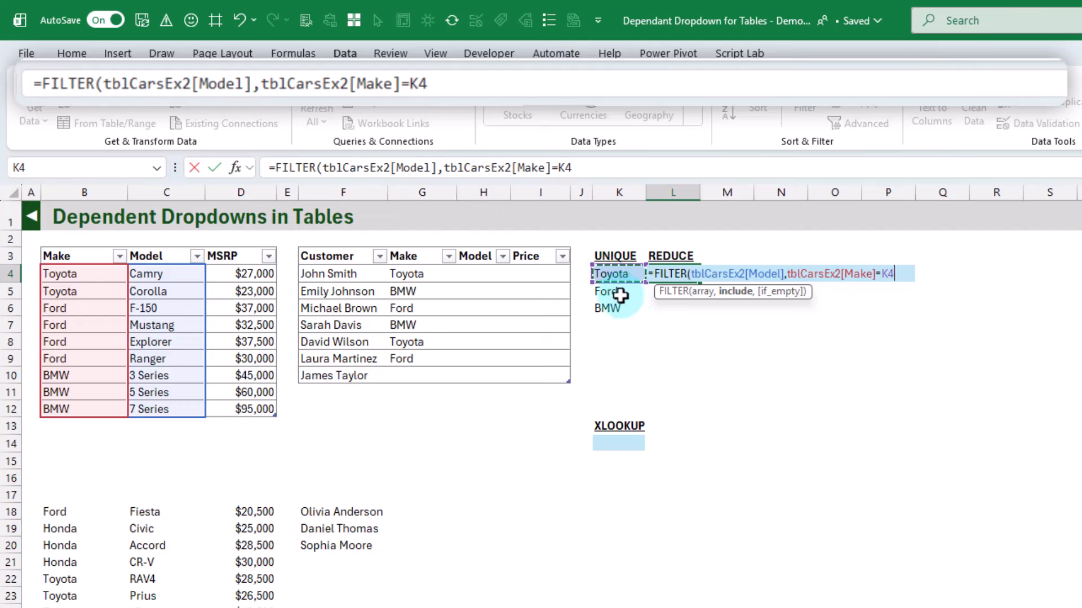
key(Return)
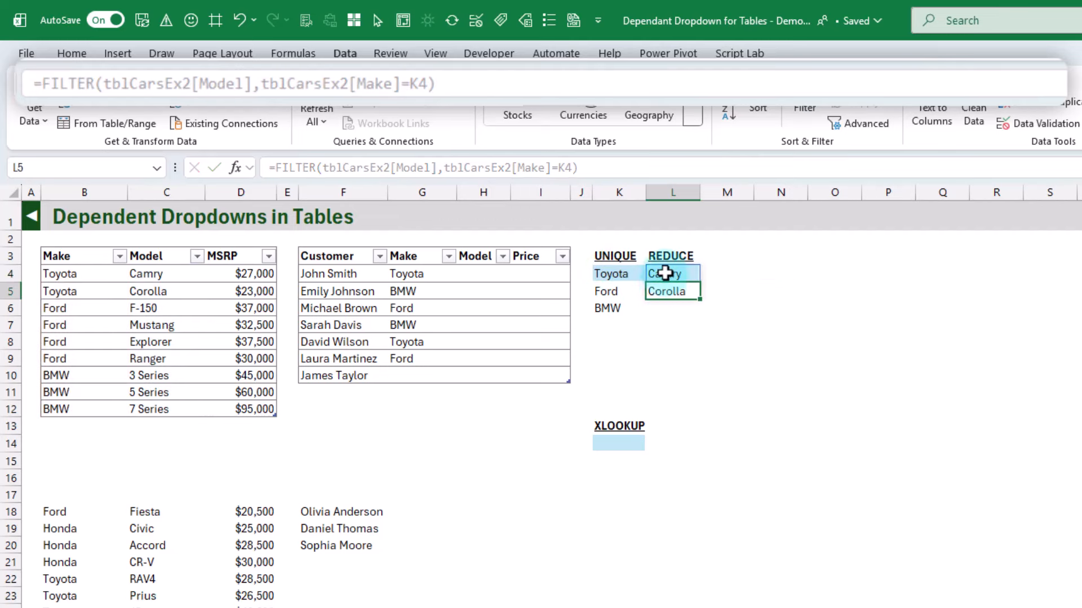
Wrap the FILTER formula in L4 in TRANSPOSE so the models spill across the row
click(666, 274)
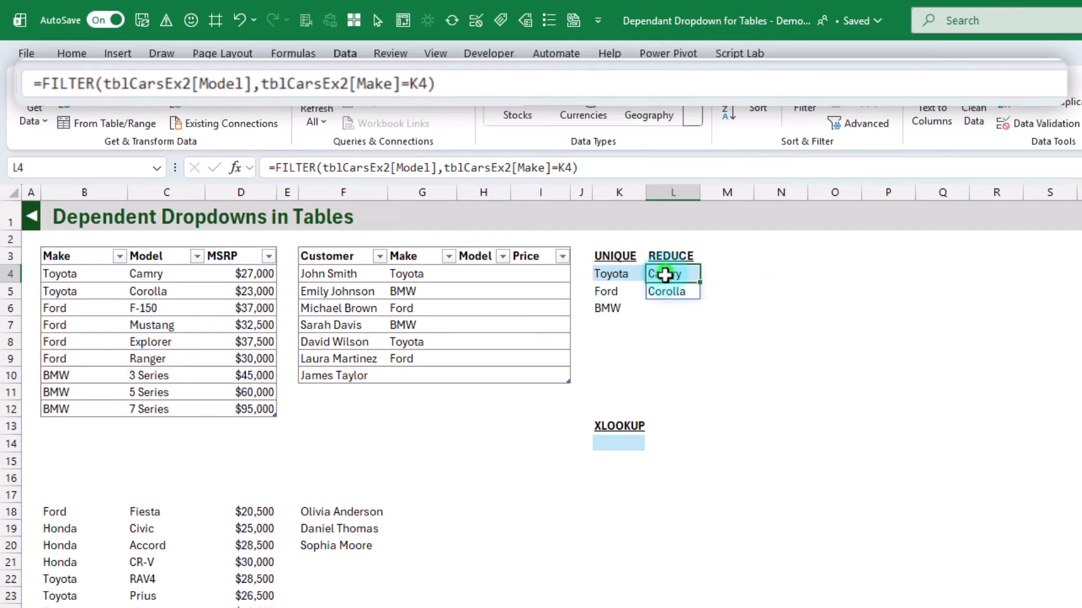
click(272, 167)
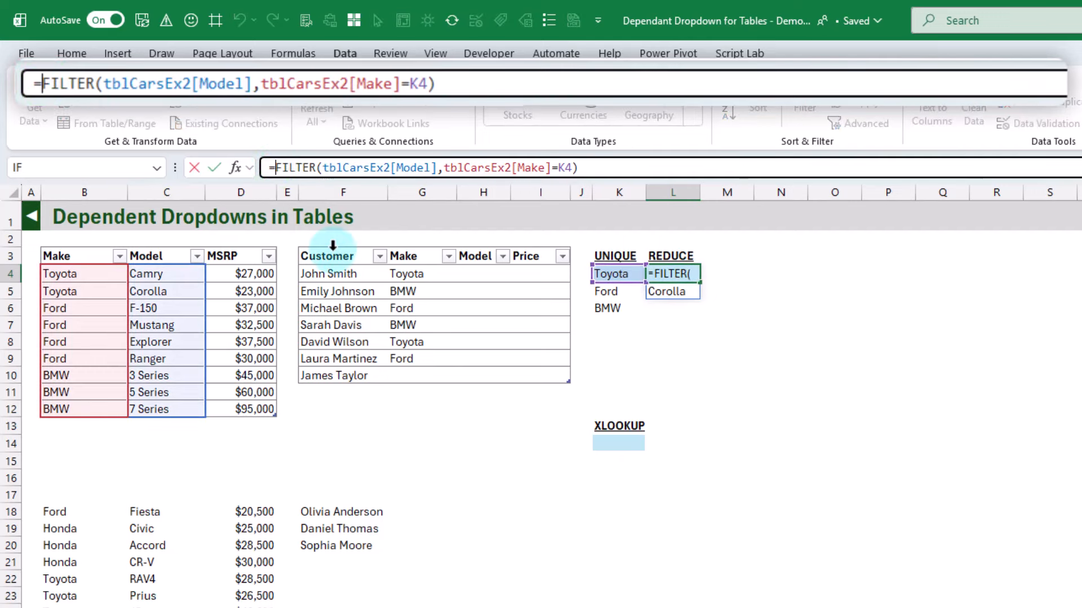
text(T)
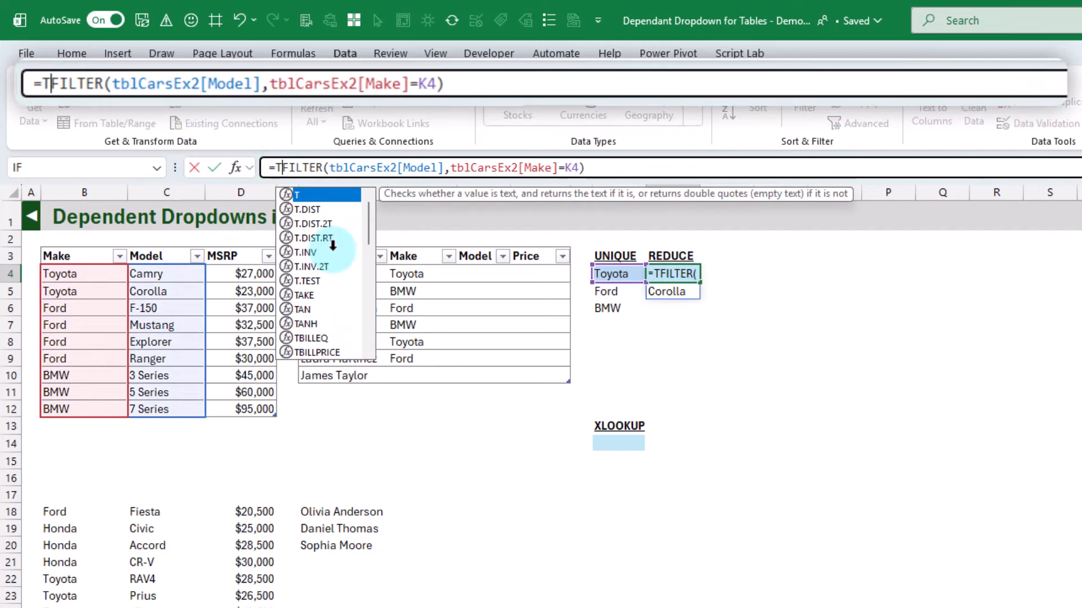
text(R)
key(Down)
key(Tab)
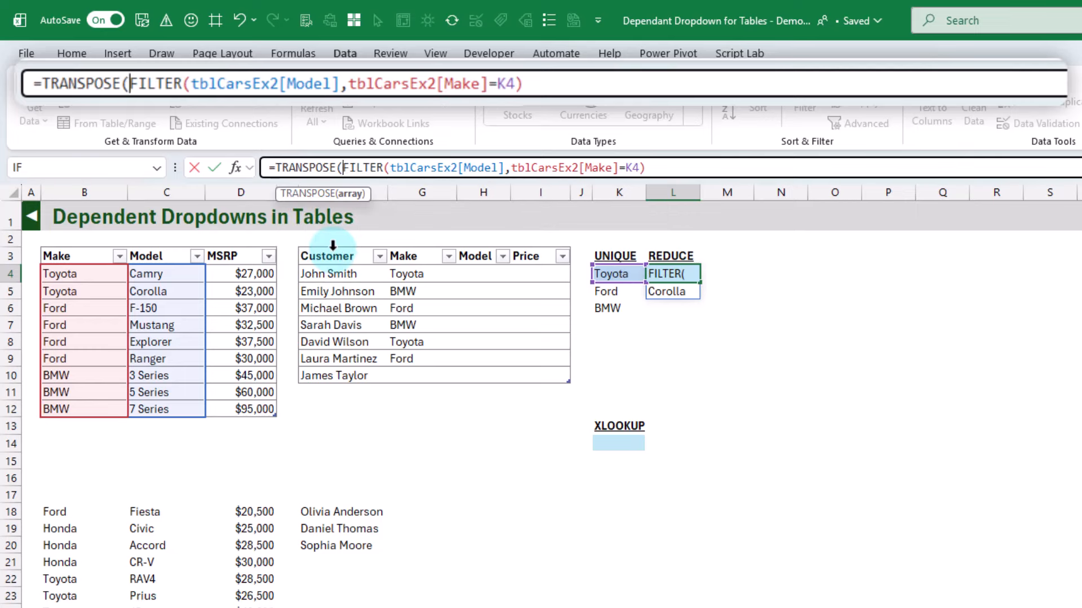
key(Return)
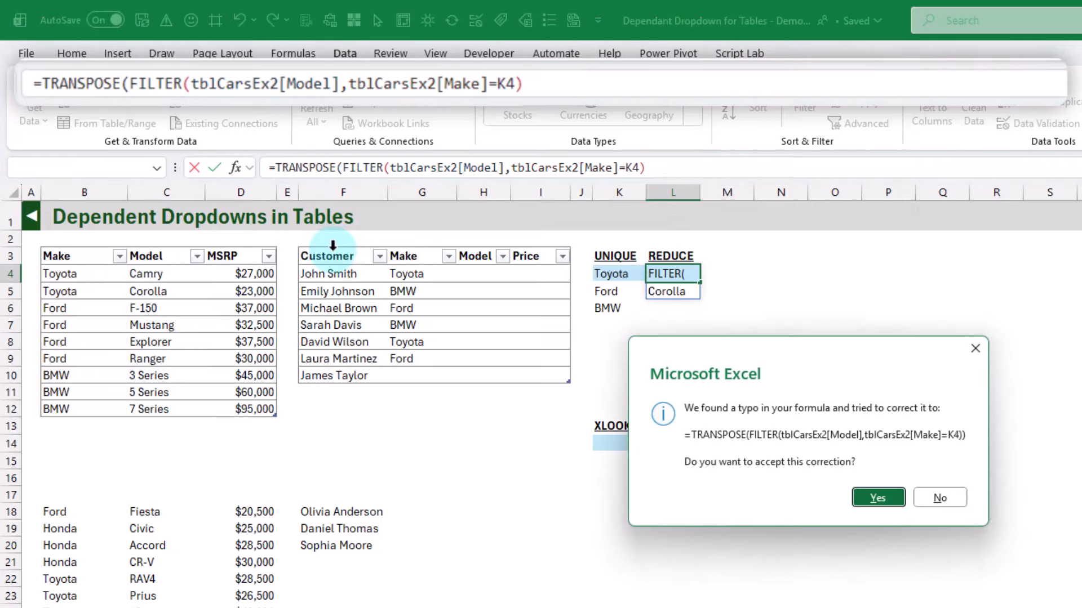
key(Return)
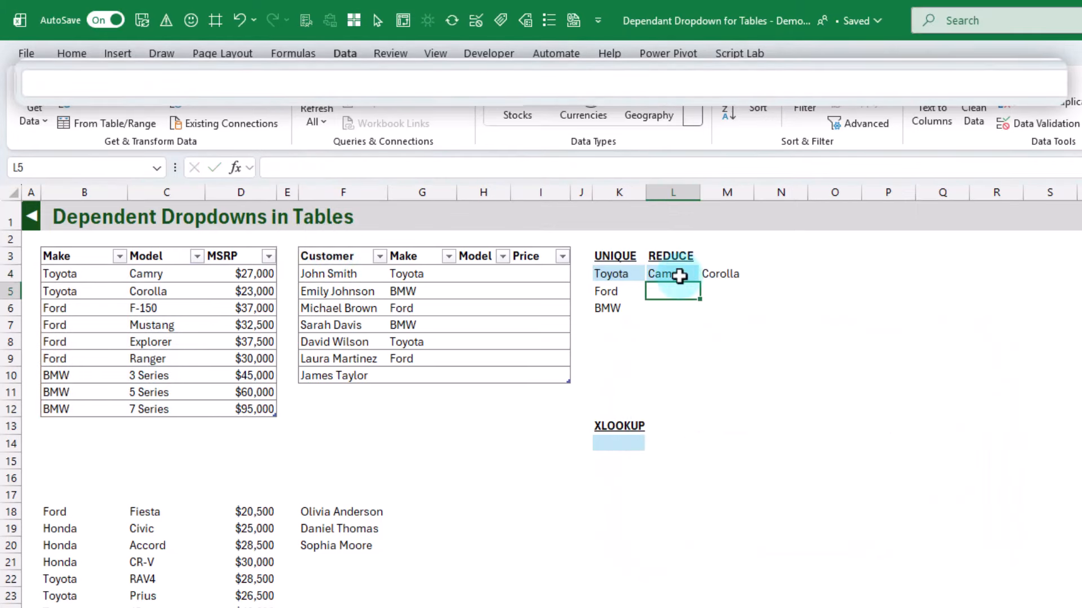
Try filling the TRANSPOSE formula from L4 down to L6, and undo the fill
click(679, 275)
drag(699, 281, 699, 313)
key(Return)
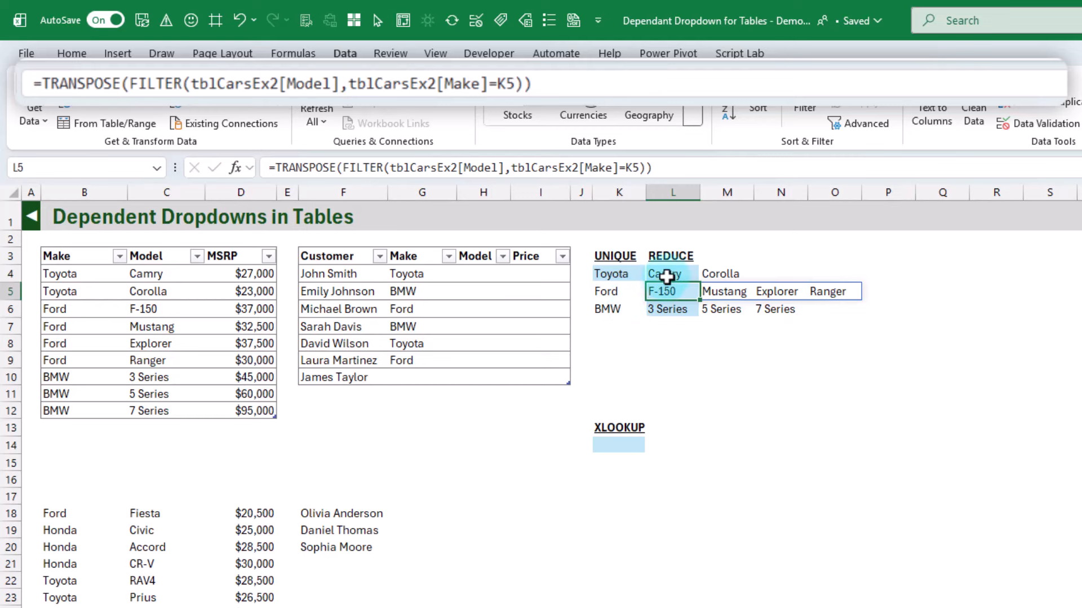
click(246, 25)
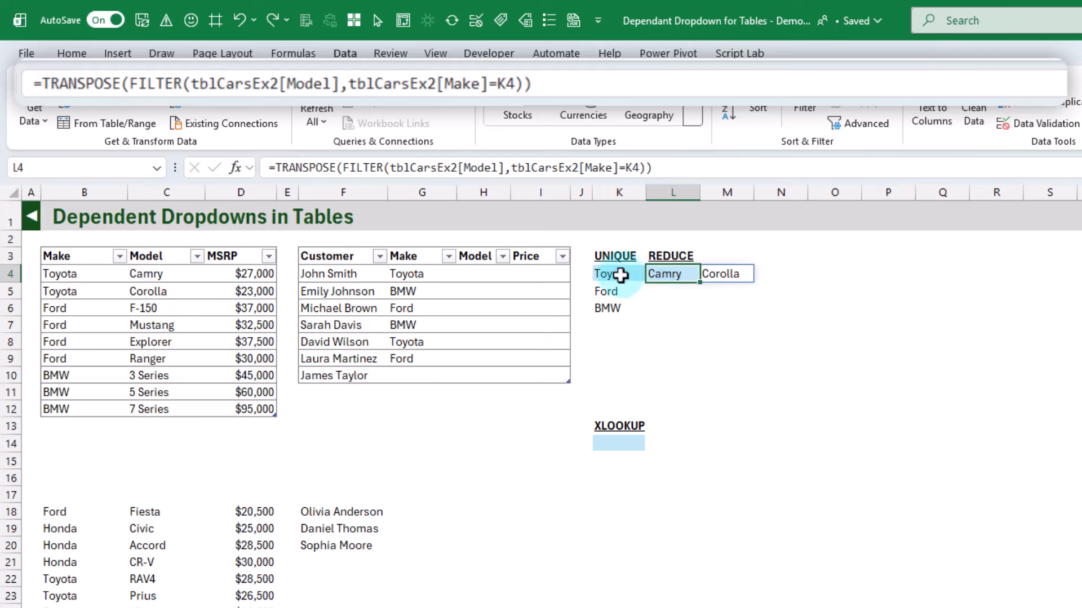
Start REDUCE before TRANSPOSE in the L4 formula, with "" as initial value and K4# as the array
drag(620, 275, 628, 309)
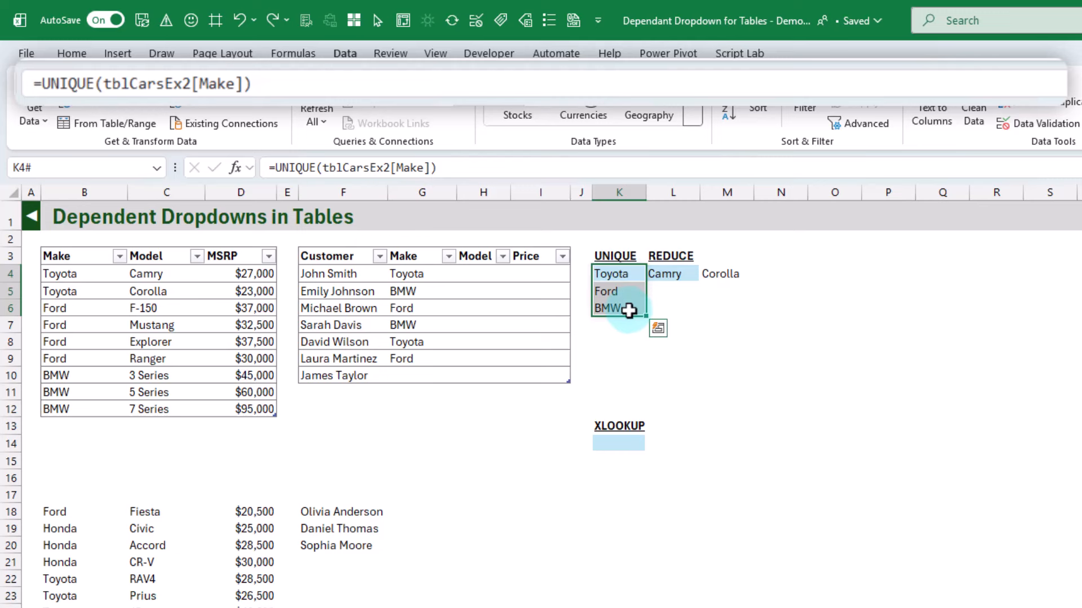
click(674, 277)
click(275, 168)
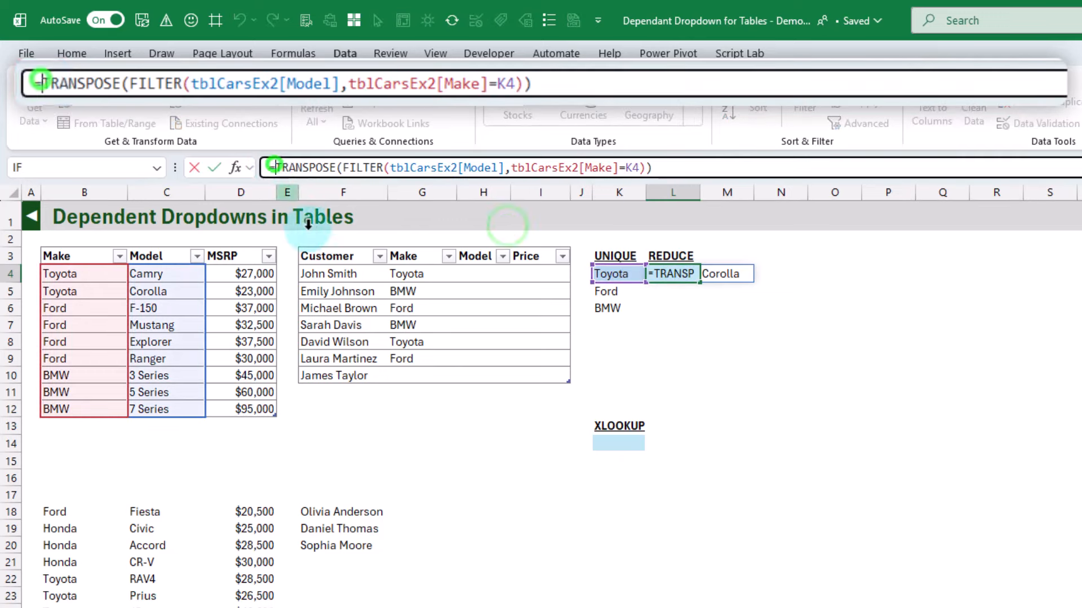
text(REd)
key(Tab)
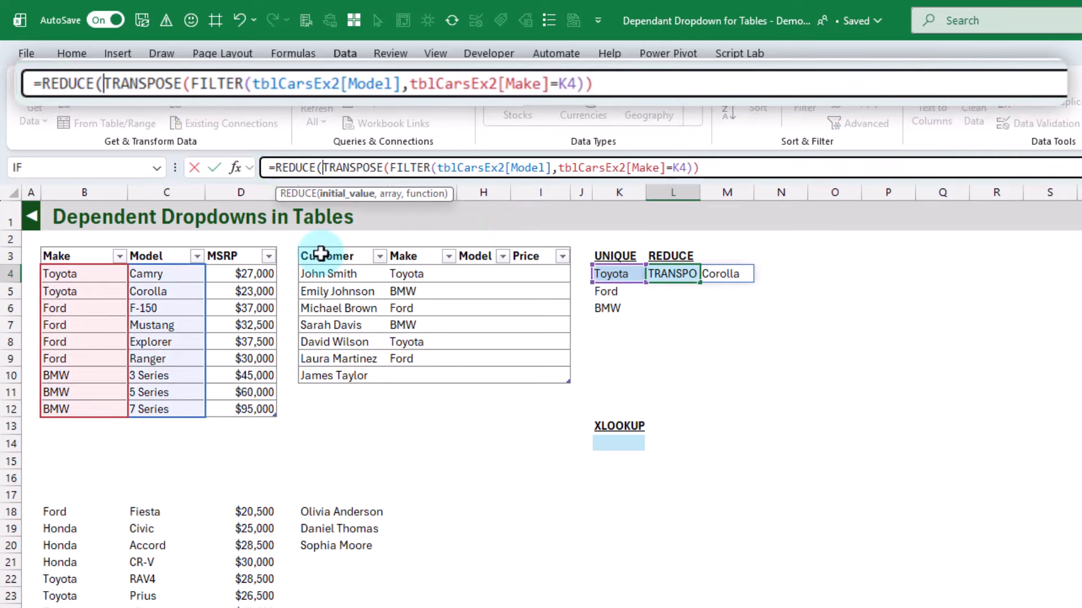
text("")
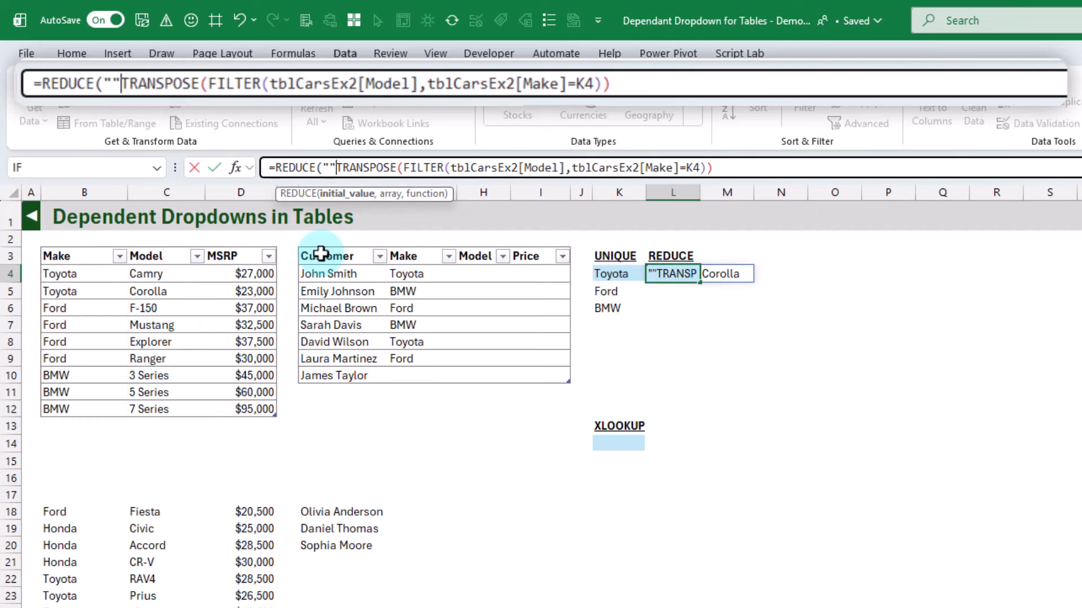
text(,)
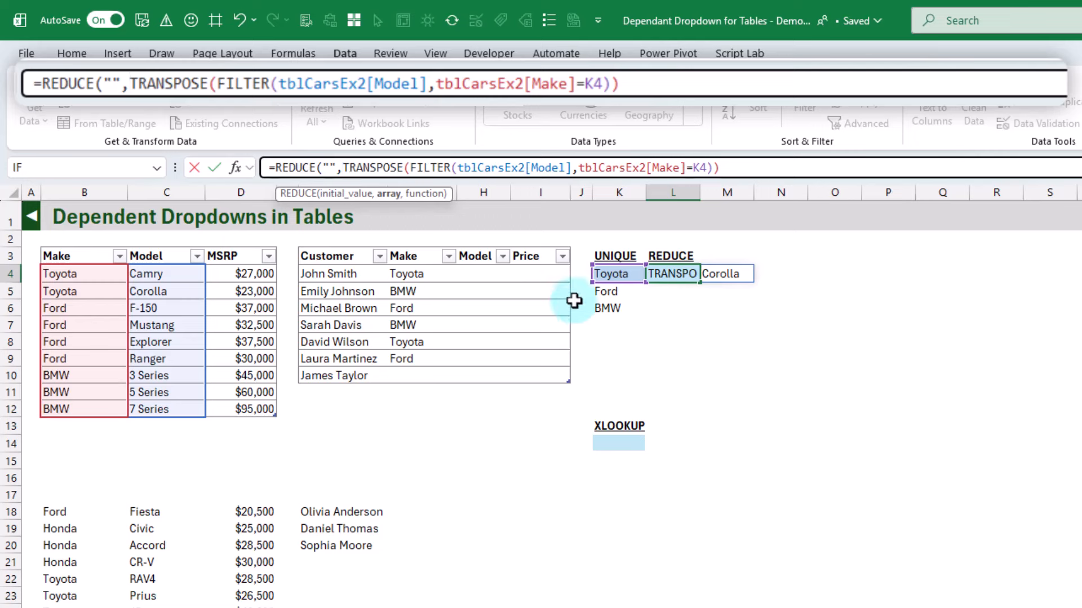
drag(615, 274, 616, 310)
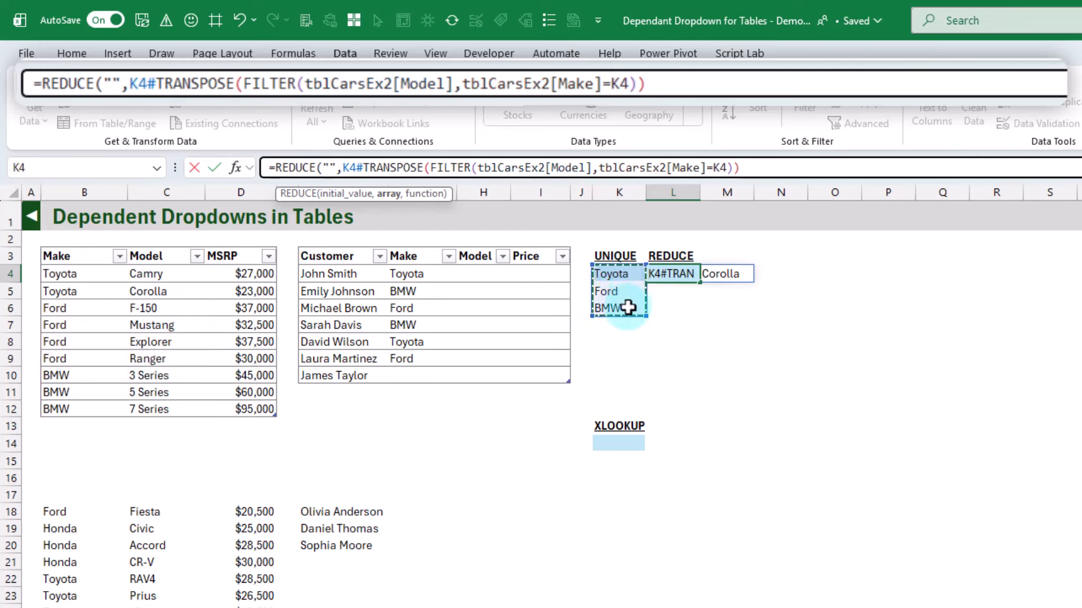
text(,)
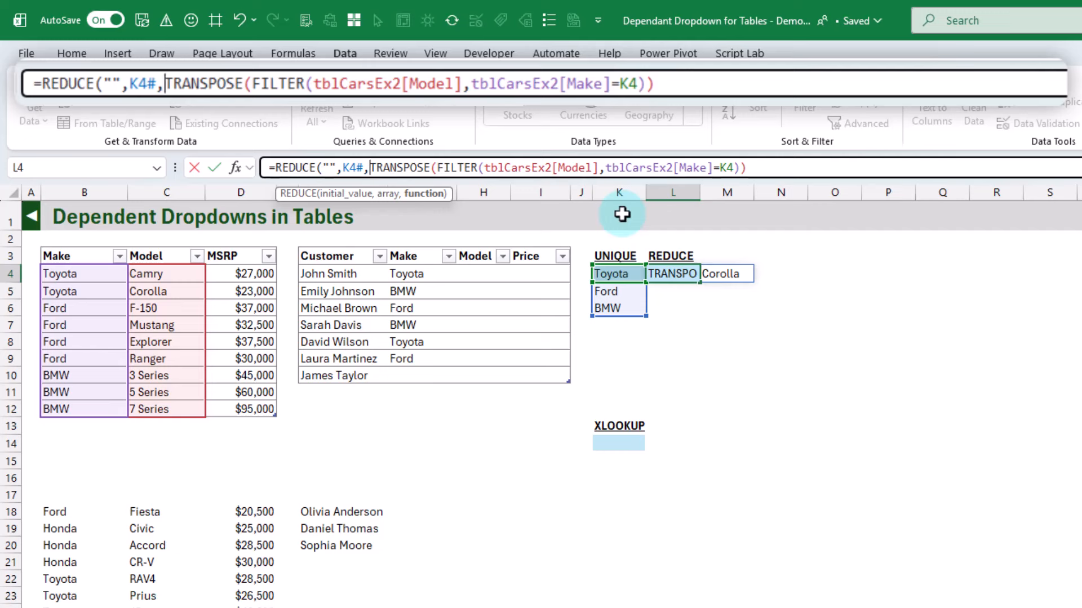
text(LA)
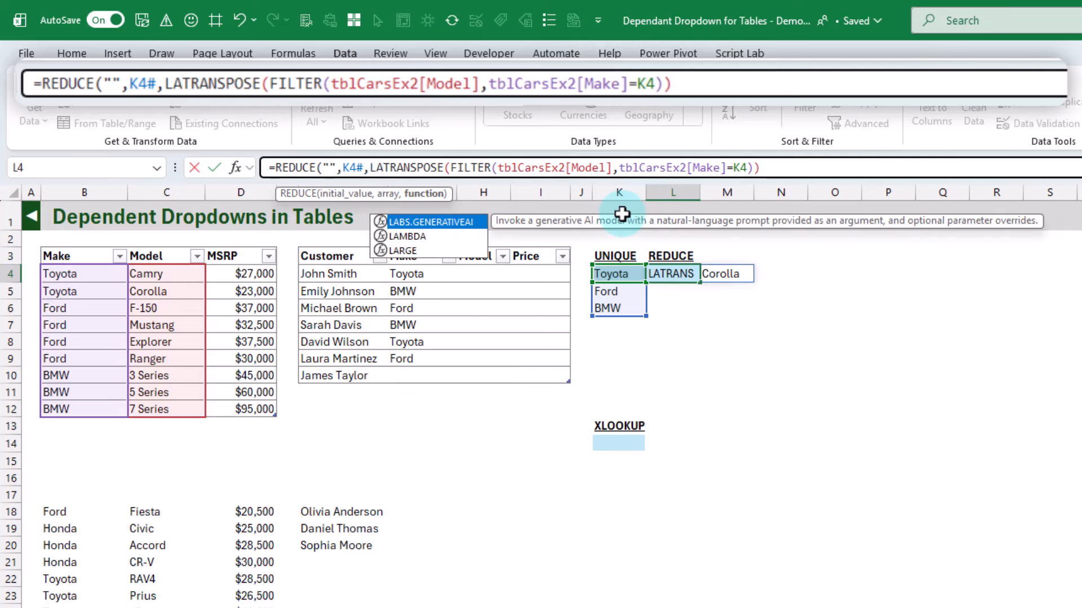
Add LAMBDA with parameters a and v as REDUCE's function argument, placed before TRANSPOSE in the L4 formula
key(Down)
key(Tab)
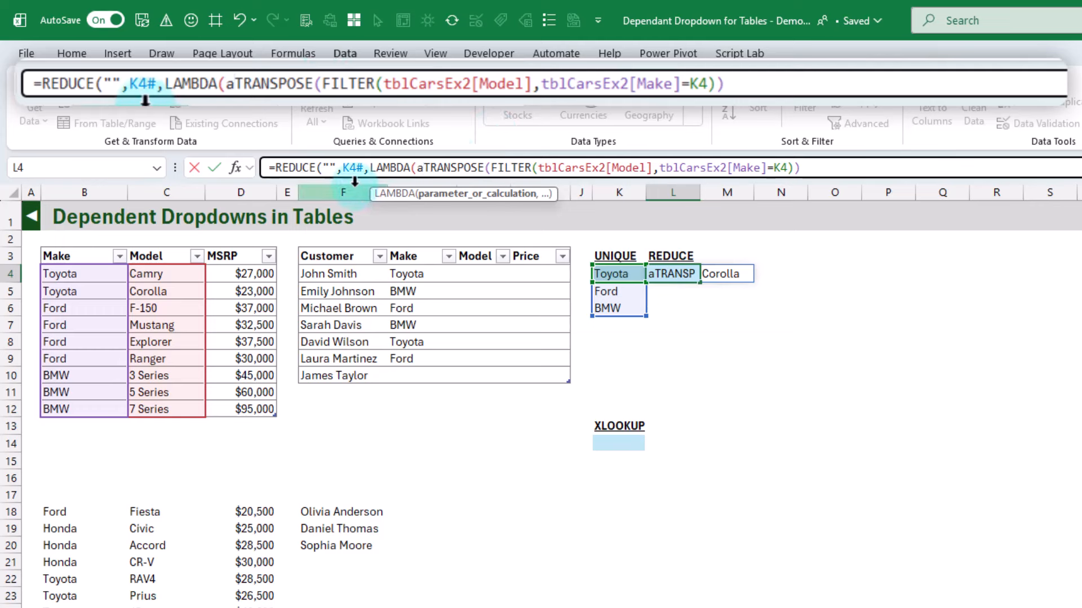
click(326, 167)
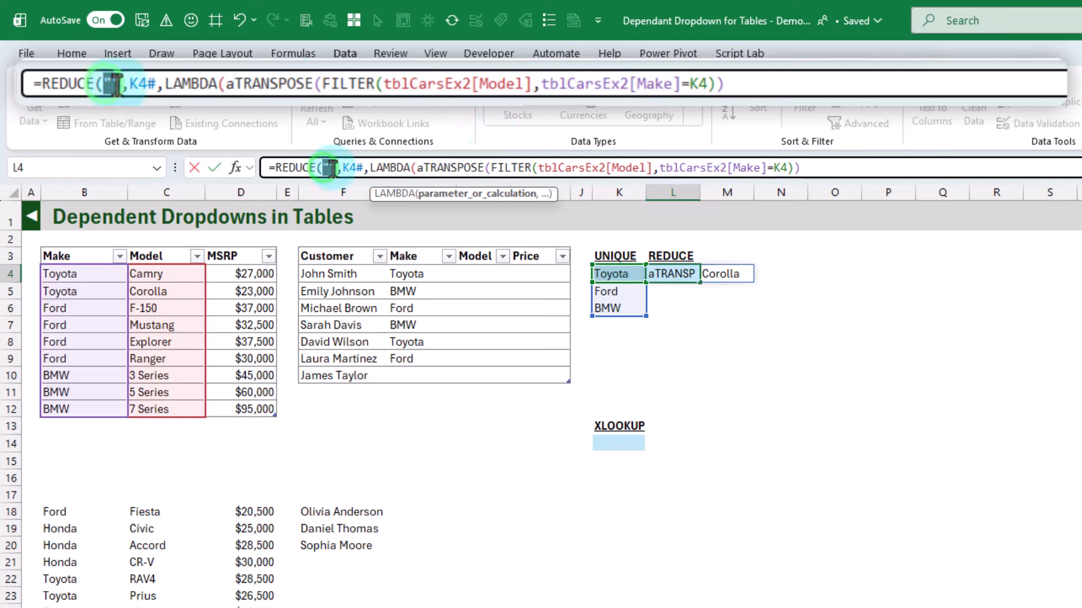
double_click(328, 167)
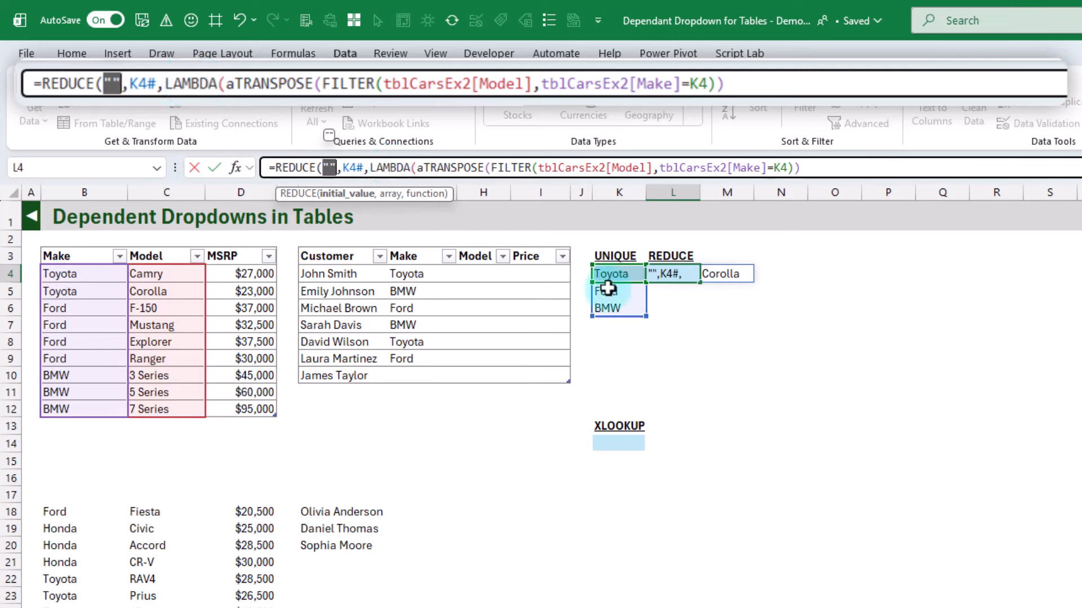
click(418, 168)
text(a,v)
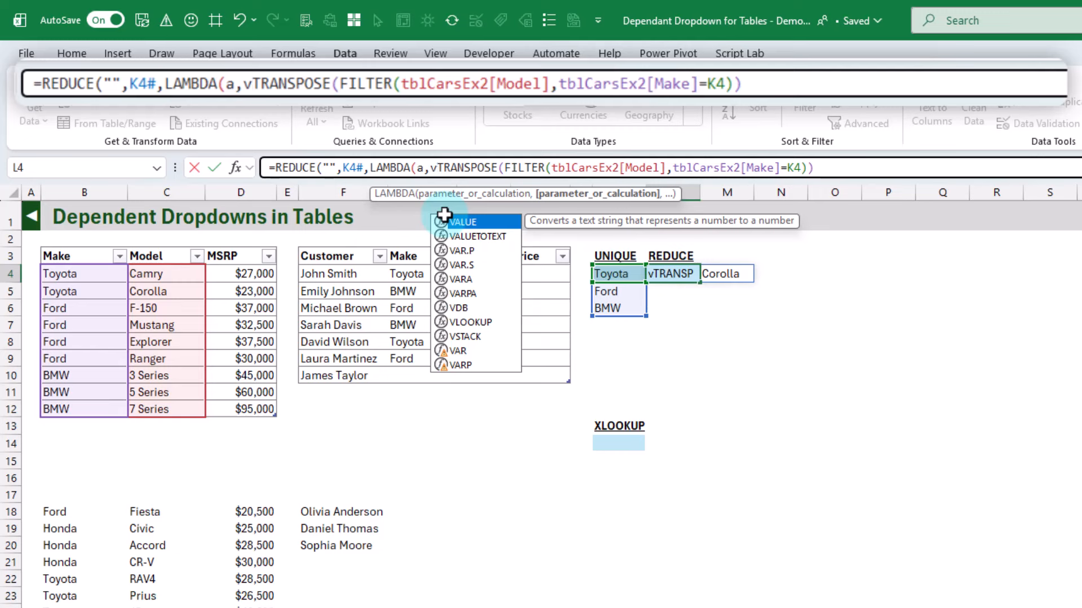
text(,)
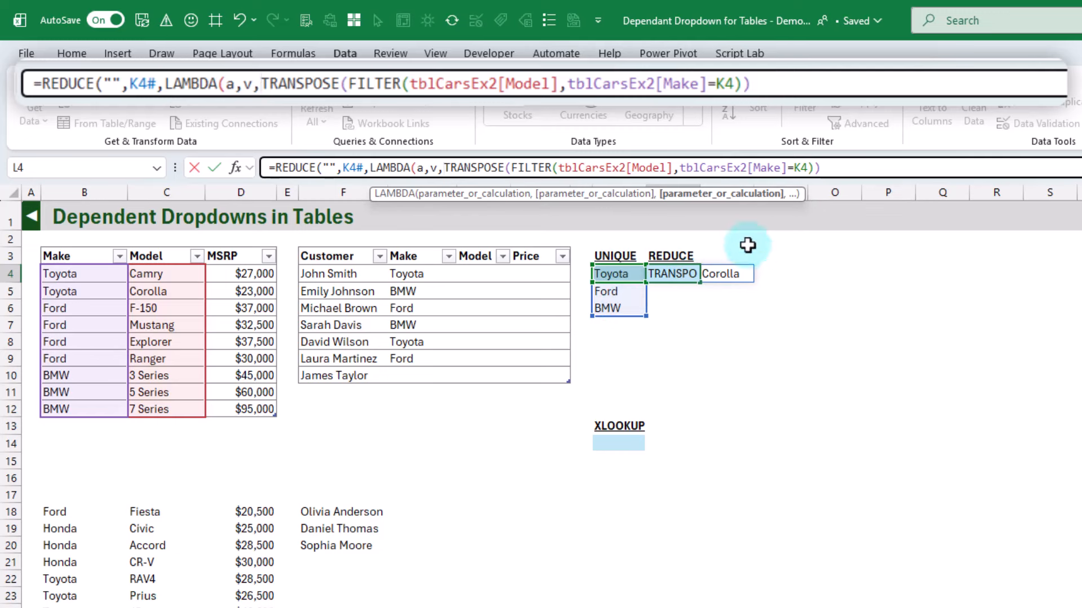
Replace K4 with v in the FILTER condition of the L4 formula, then close LAMBDA and REDUCE and enter the formula
double_click(798, 168)
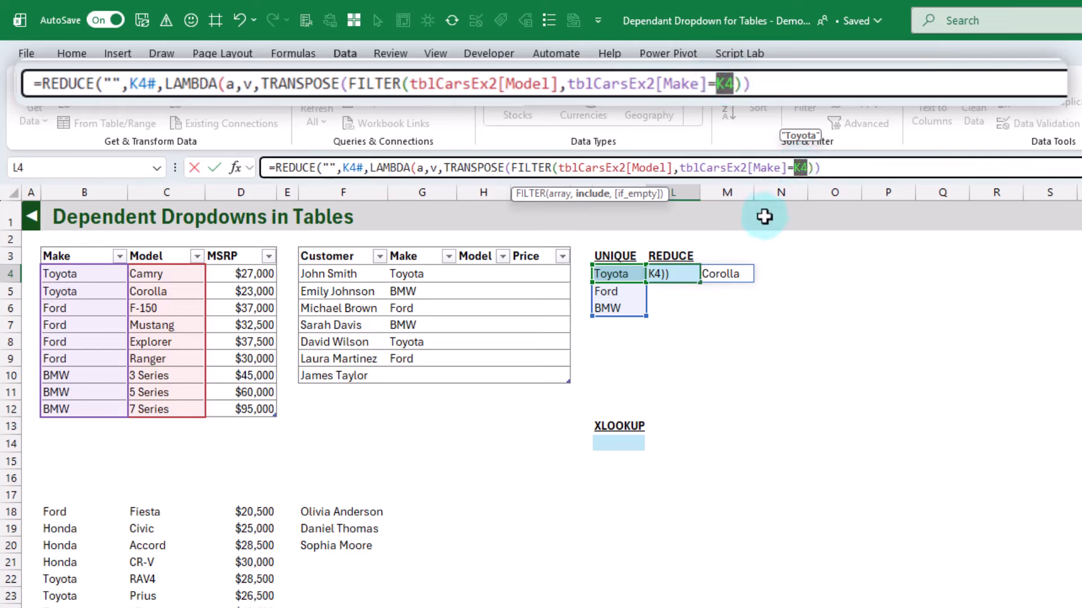
text(v)
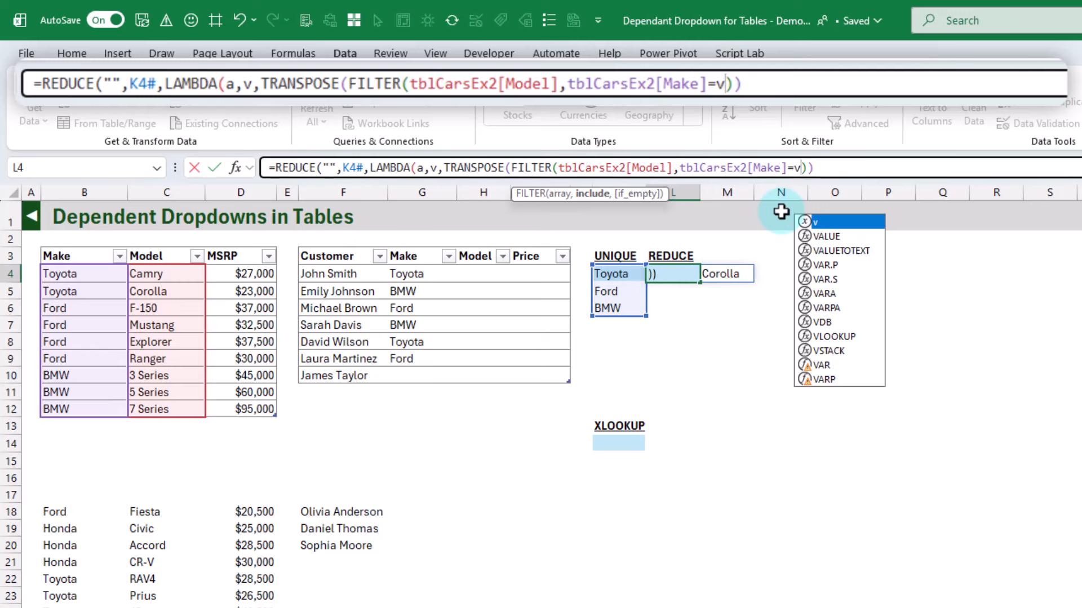
text())
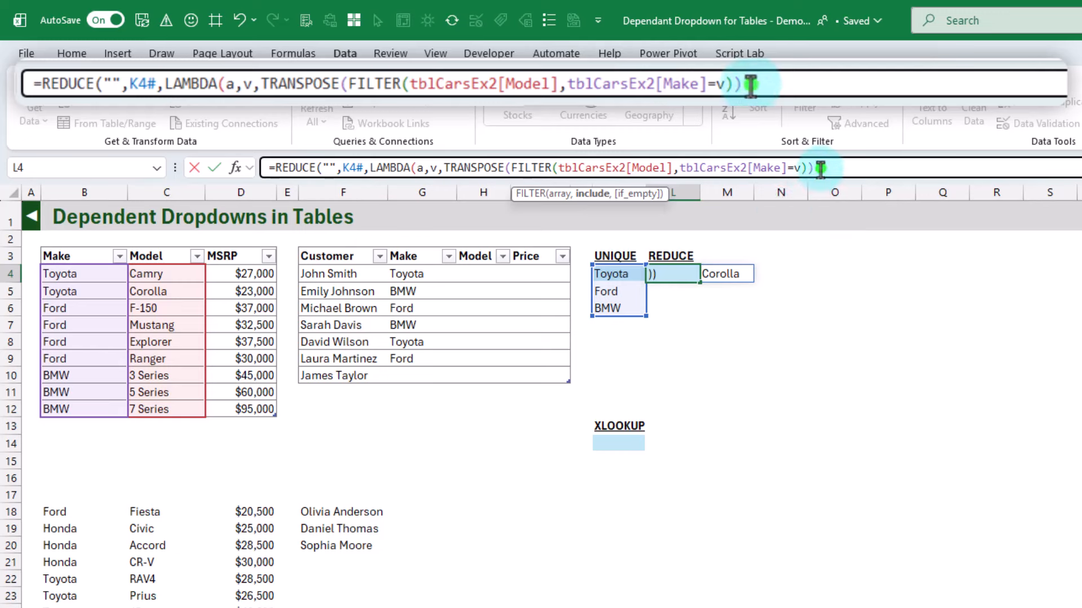
text())
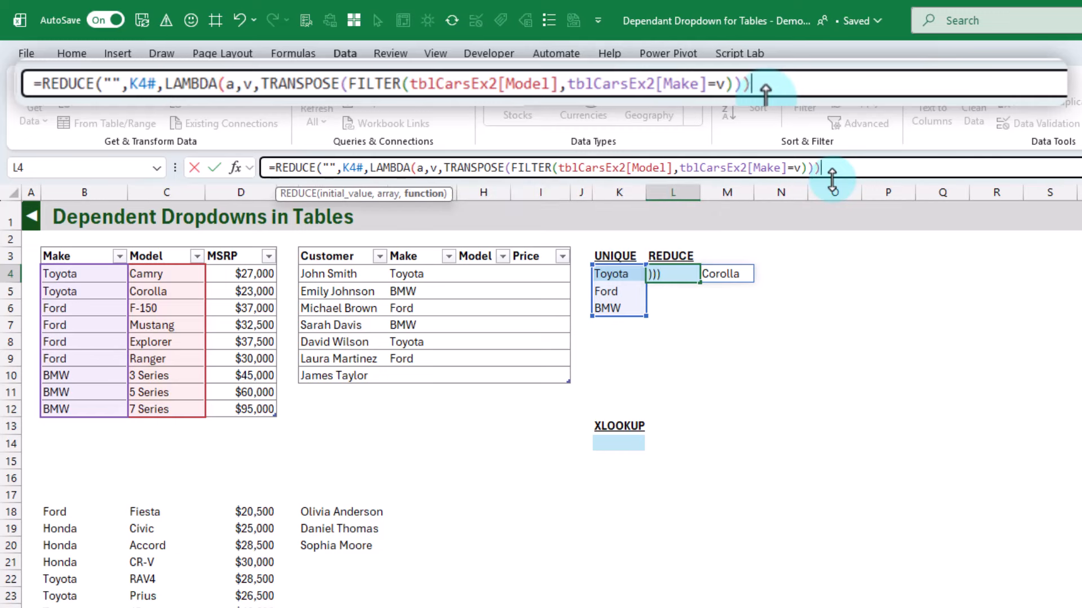
key(Return)
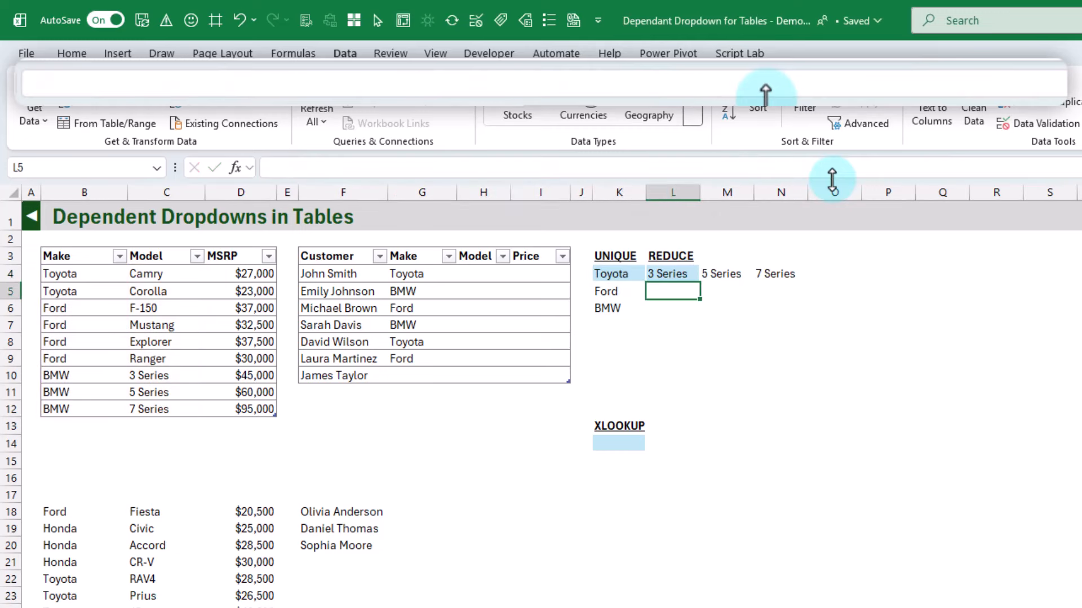
key(Up)
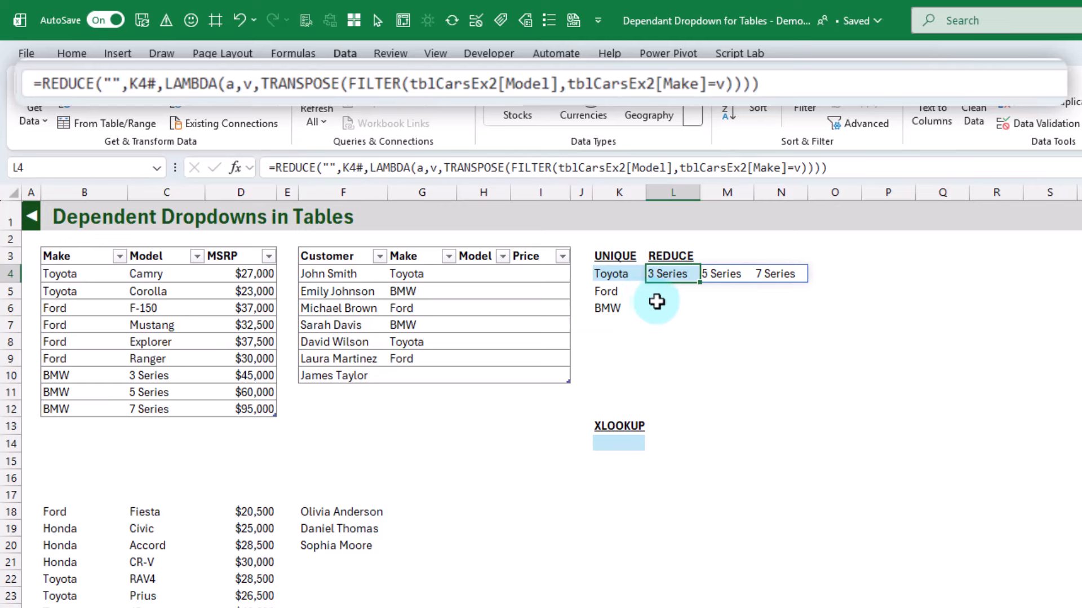
Compare the makes in K4:K6 with the models spilled by the REDUCE formula in L4
click(620, 274)
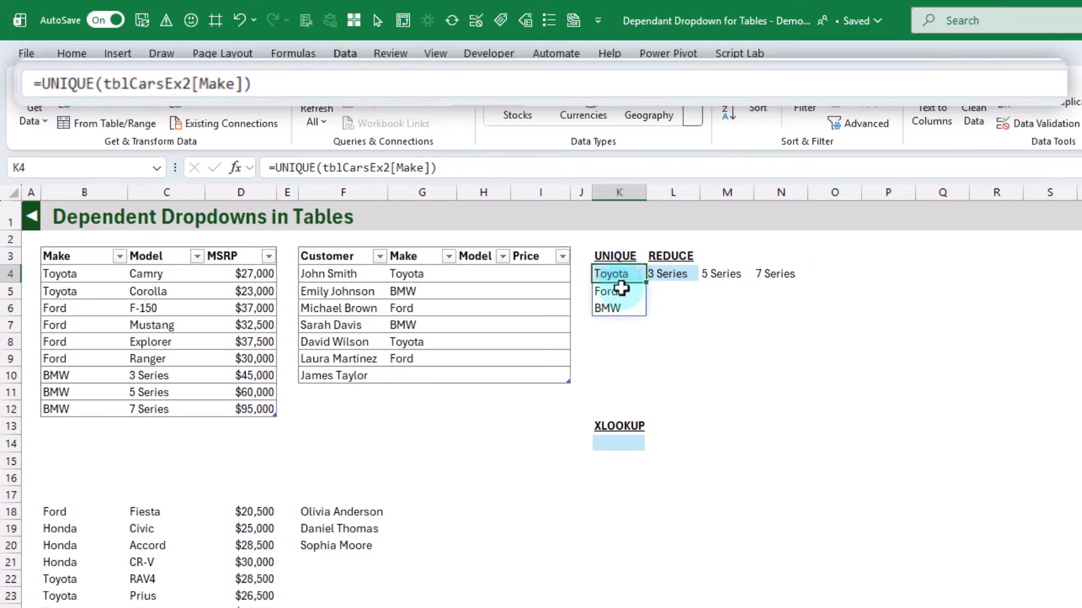
click(622, 287)
click(625, 310)
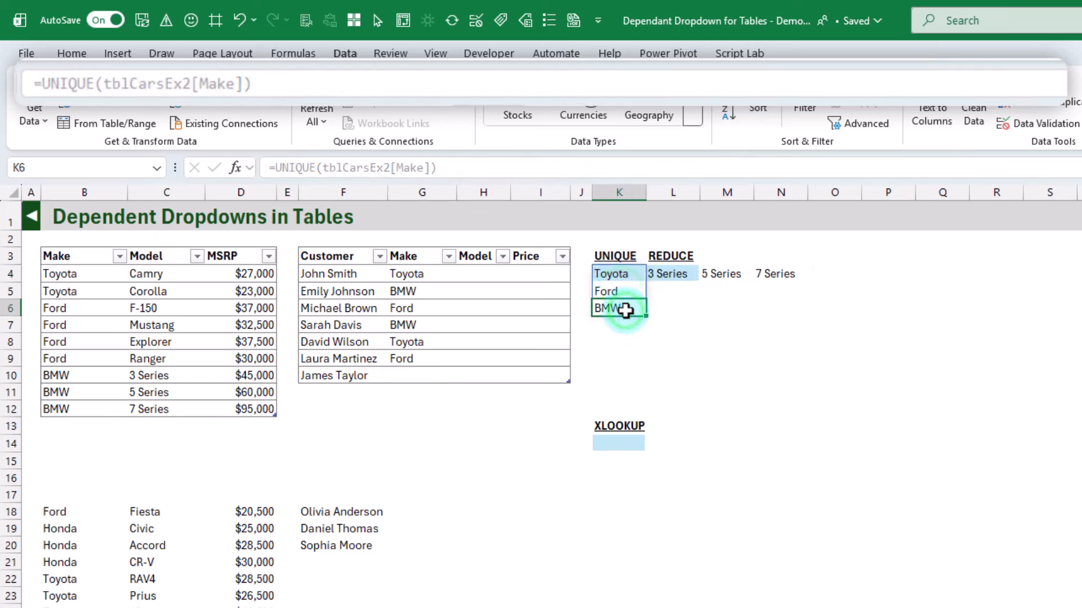
drag(666, 274, 845, 308)
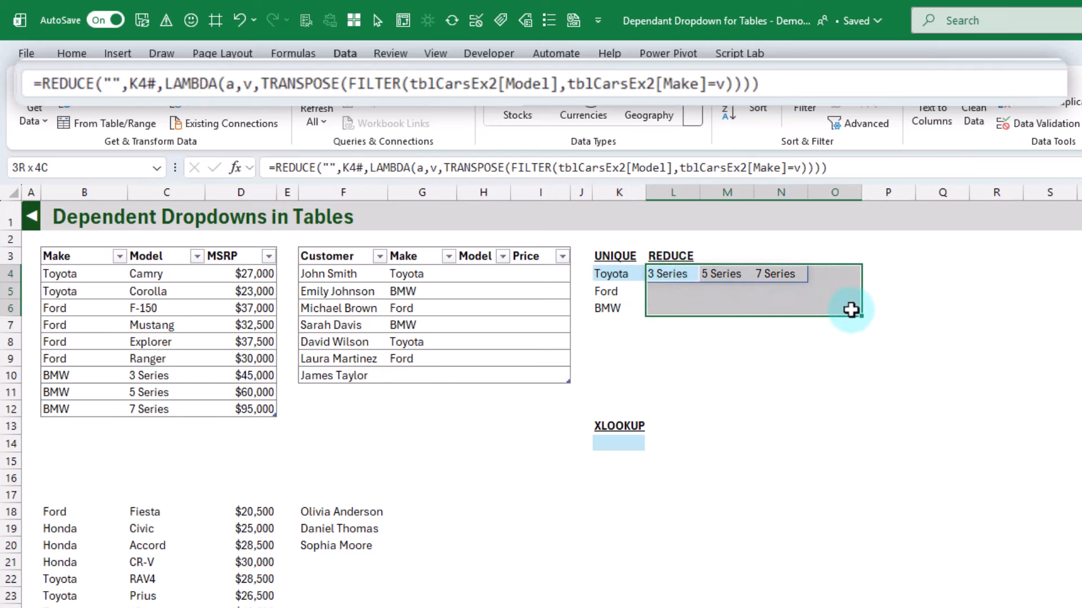
click(674, 278)
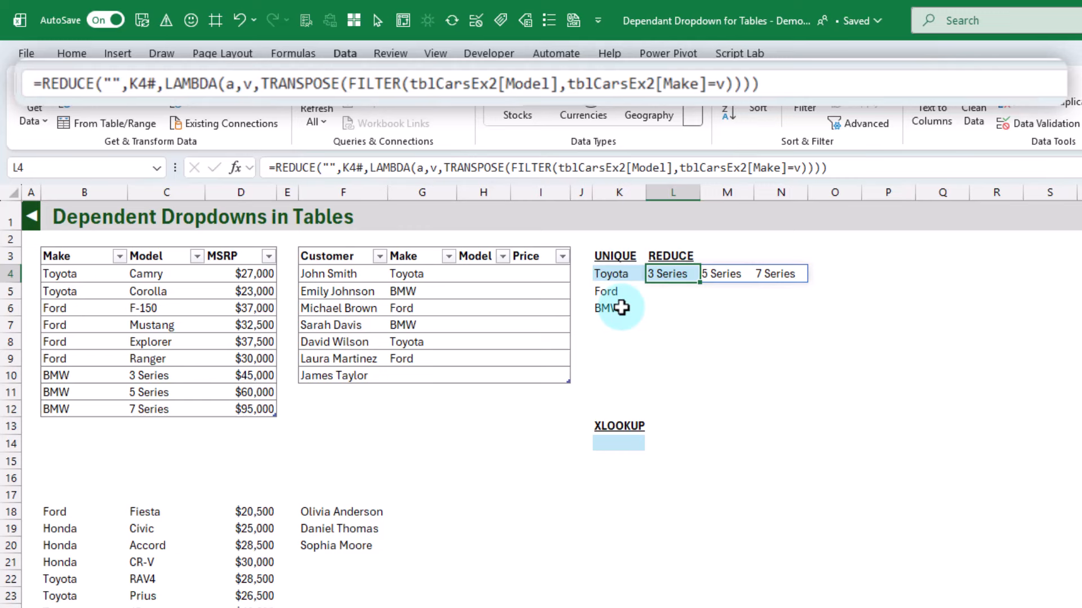
drag(678, 277, 783, 275)
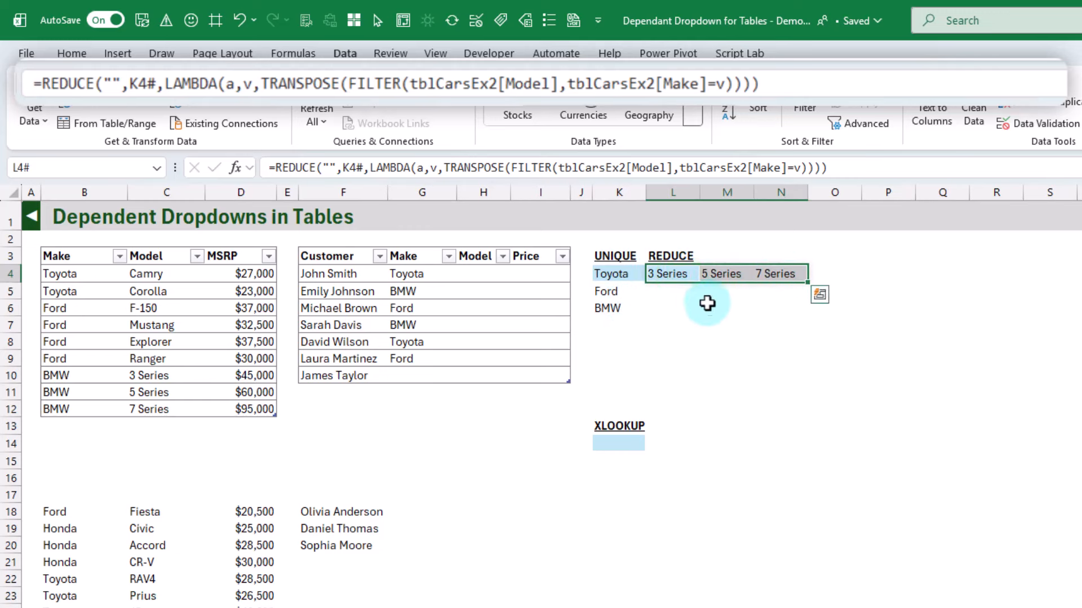
click(620, 308)
Wrap TRANSPOSE in the L4 formula in VSTACK with a as the first array, and check the stacked model rows
click(674, 273)
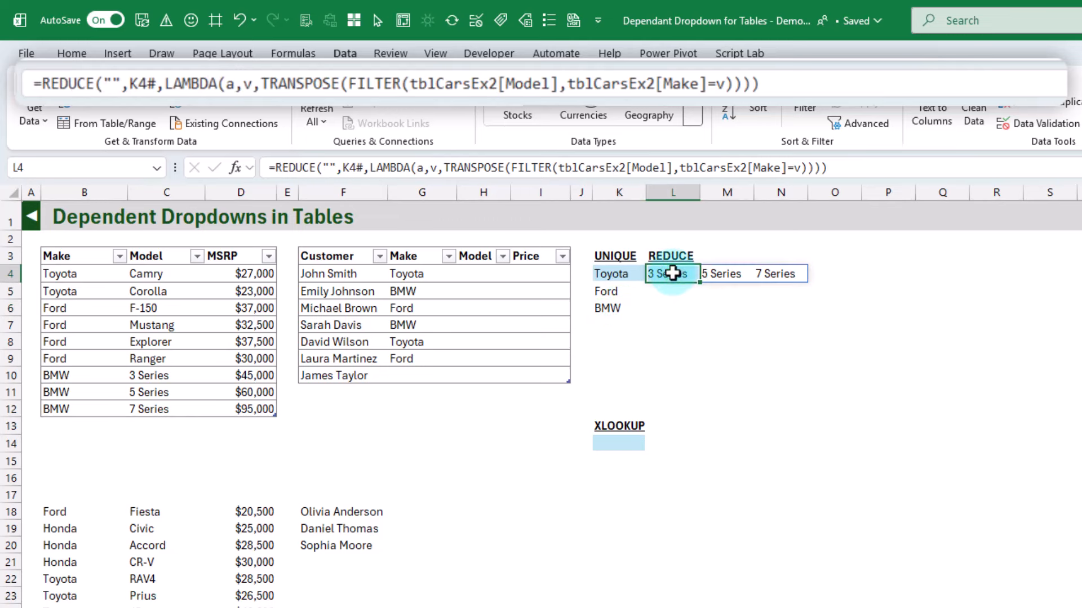
click(445, 169)
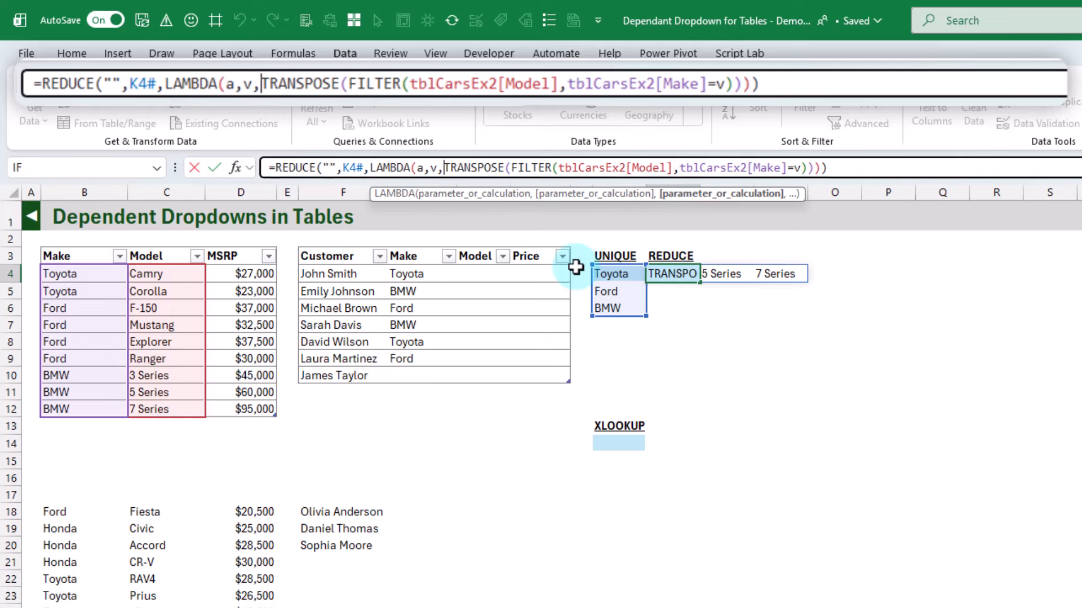
text(VSTACK()
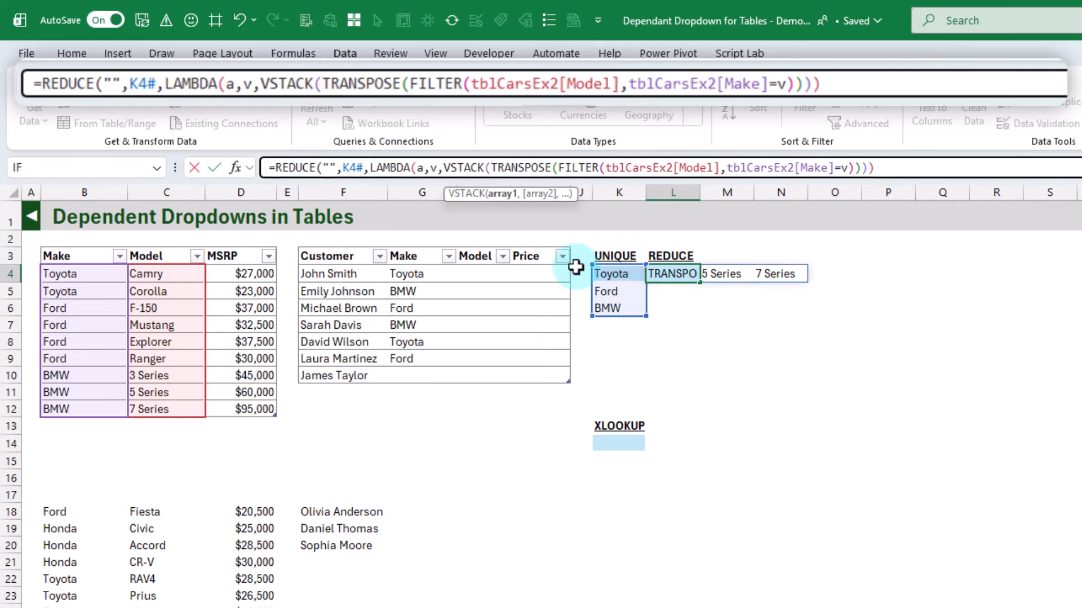
text(a,)
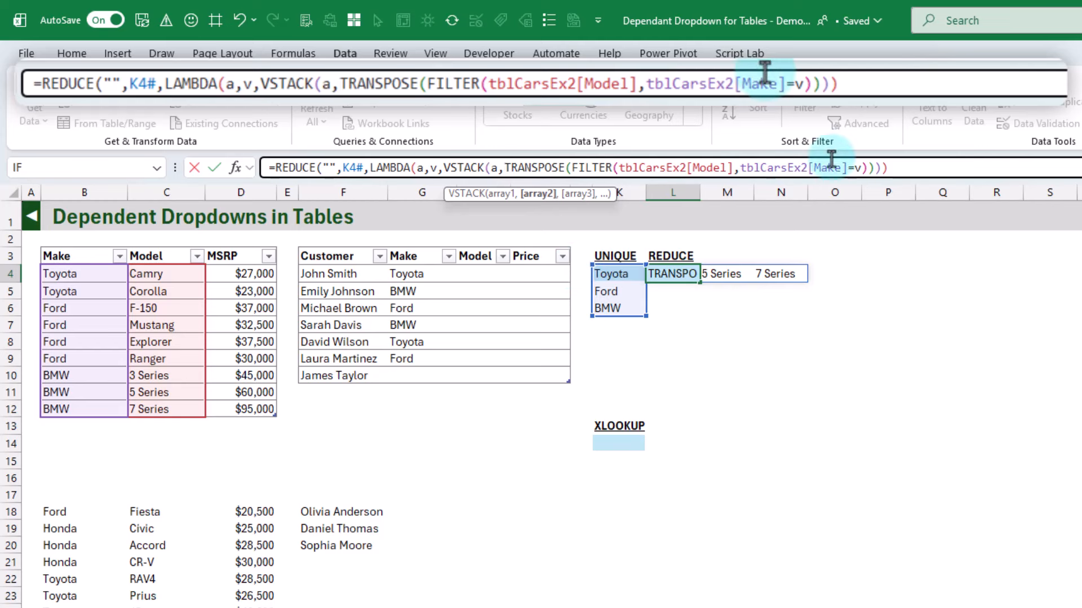
click(888, 167)
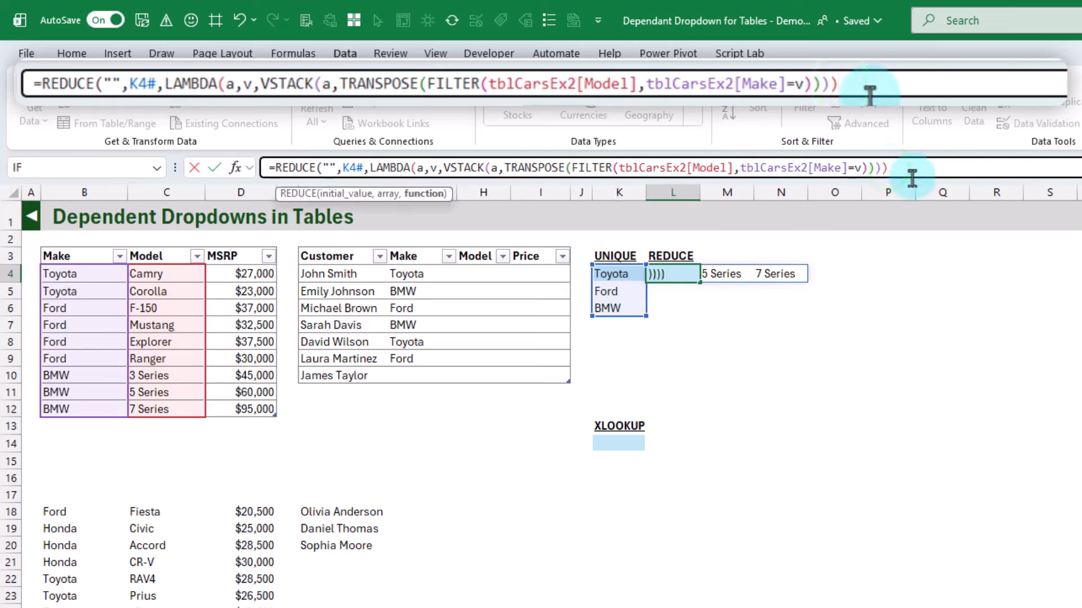
text()))
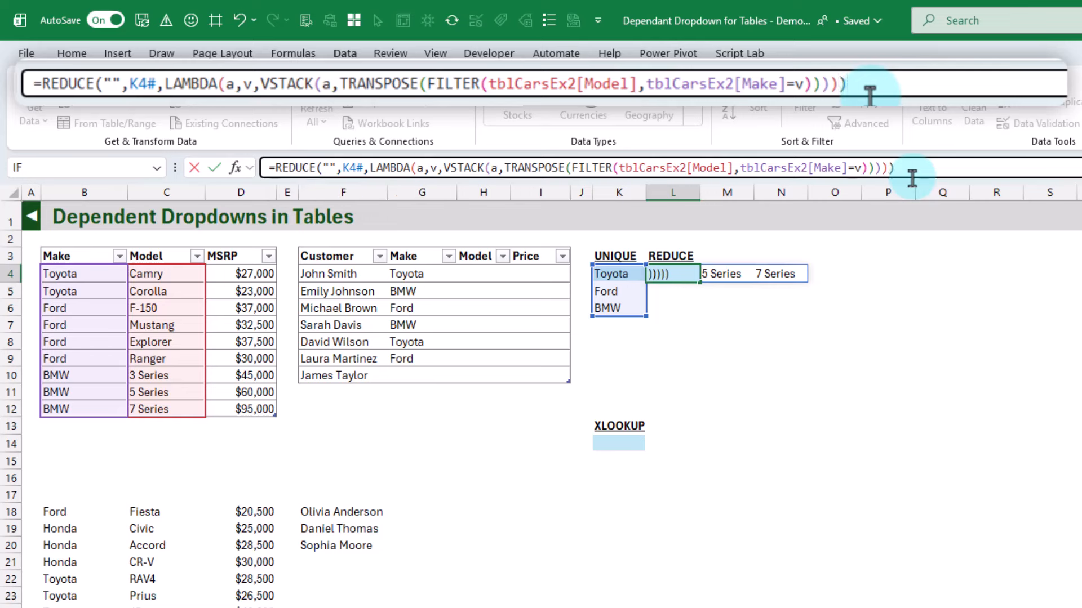
key(Return)
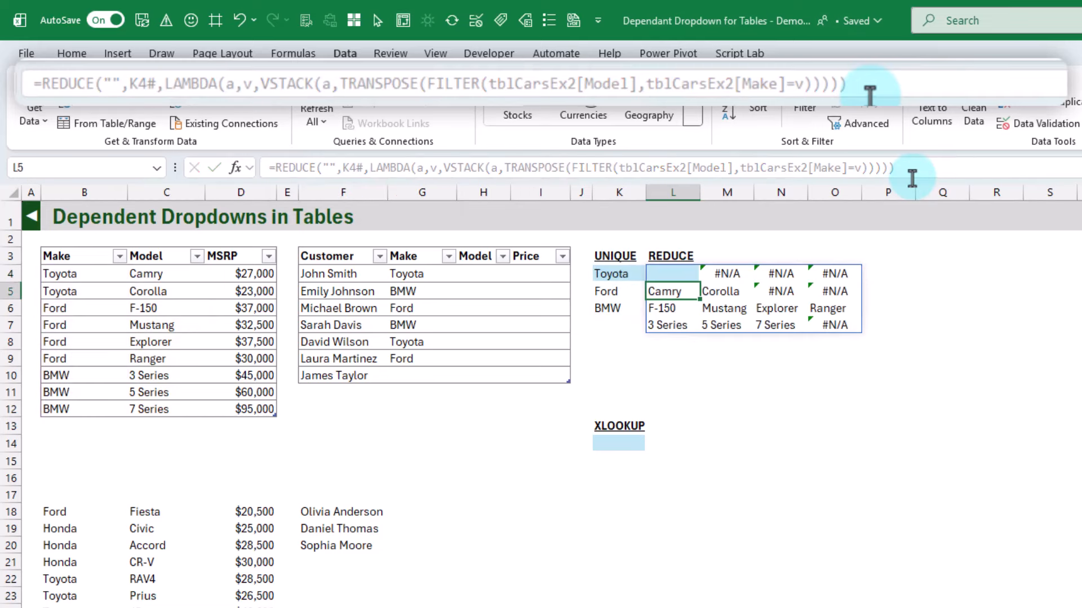
click(673, 277)
drag(675, 288, 817, 310)
click(667, 307)
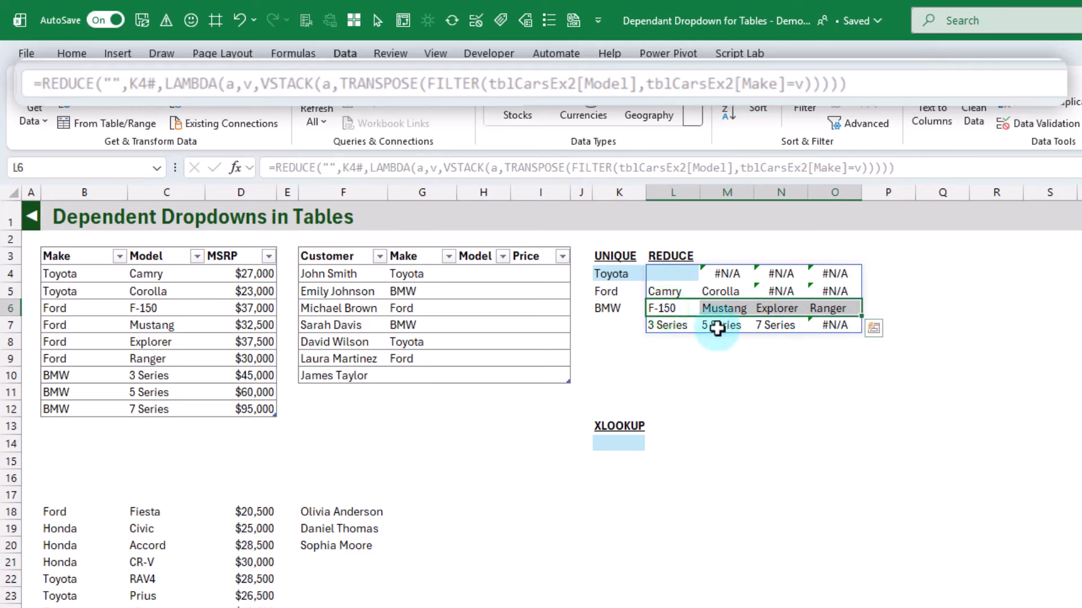
drag(670, 326, 780, 326)
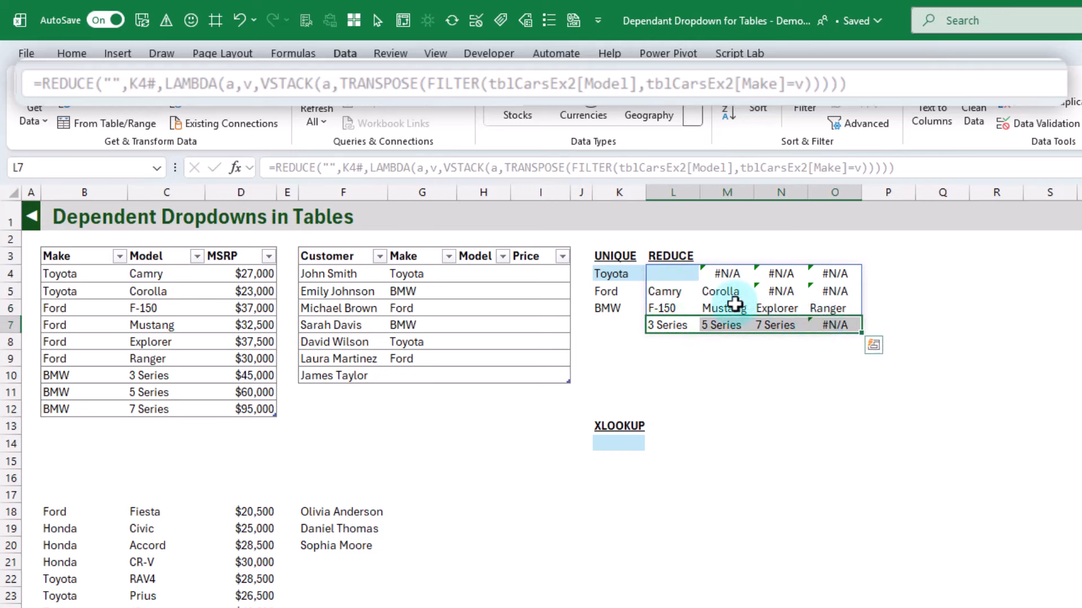
Wrap the REDUCE formula in L4 in DROP to remove 1 row, and check the models against the makes
click(682, 275)
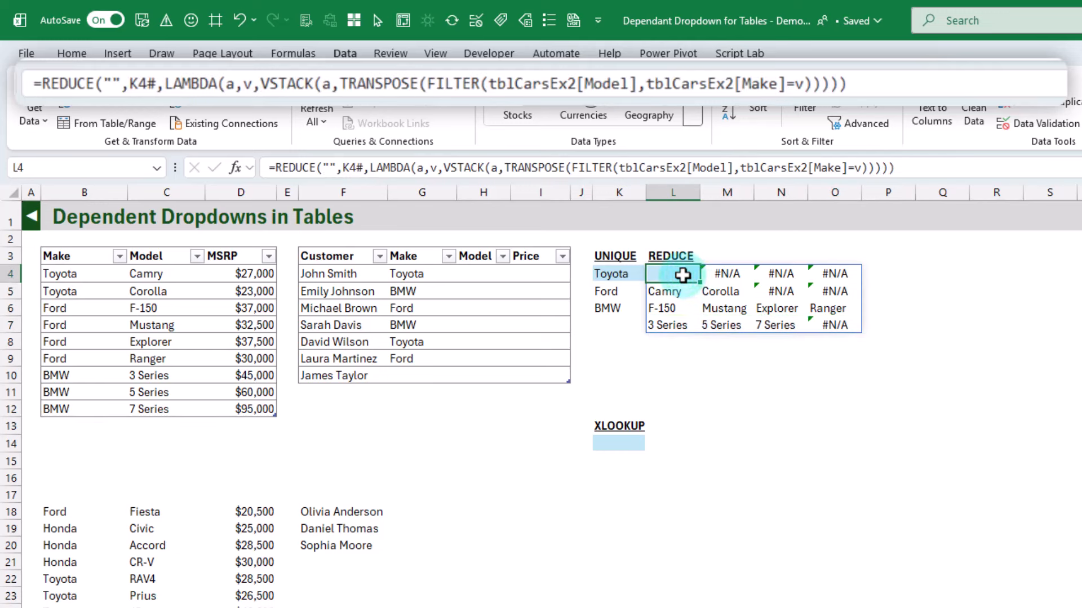
click(328, 168)
double_click(330, 168)
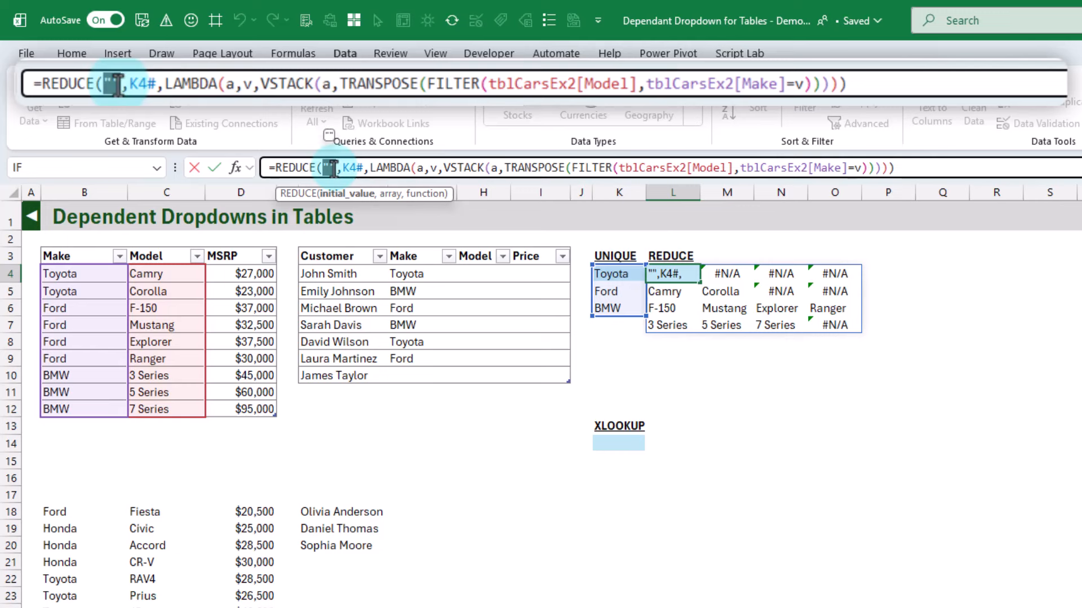
click(275, 167)
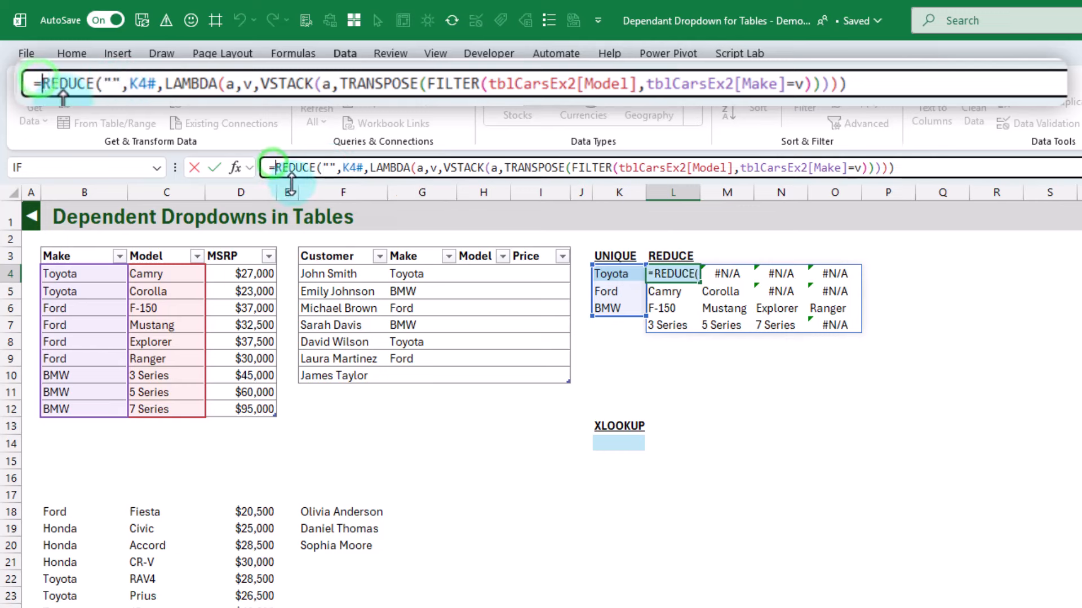
text(DROP()
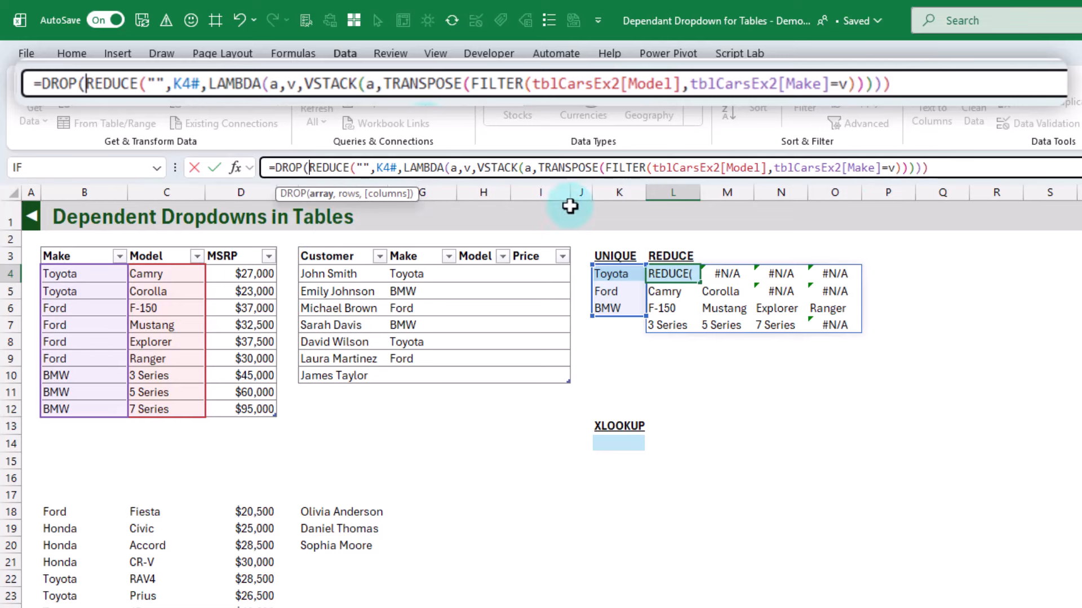
click(939, 167)
text(,)
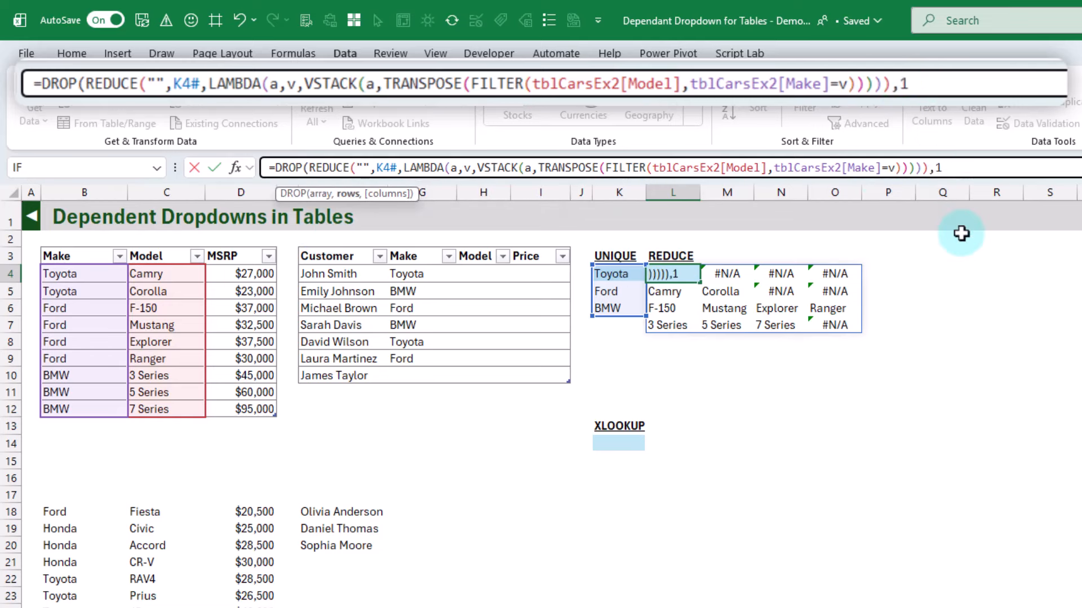
text(1))
key(Return)
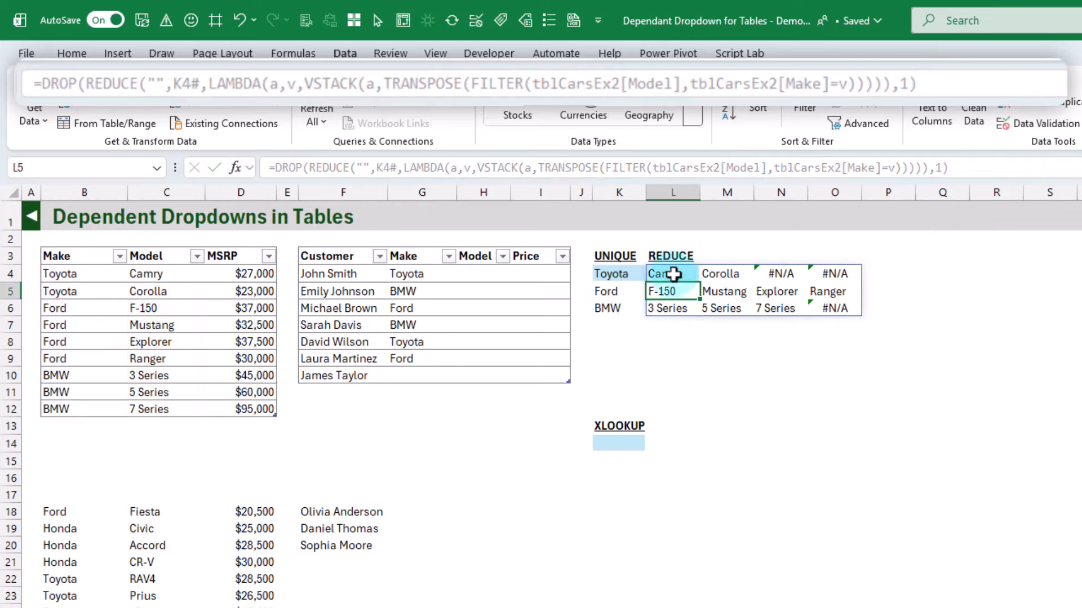
click(607, 273)
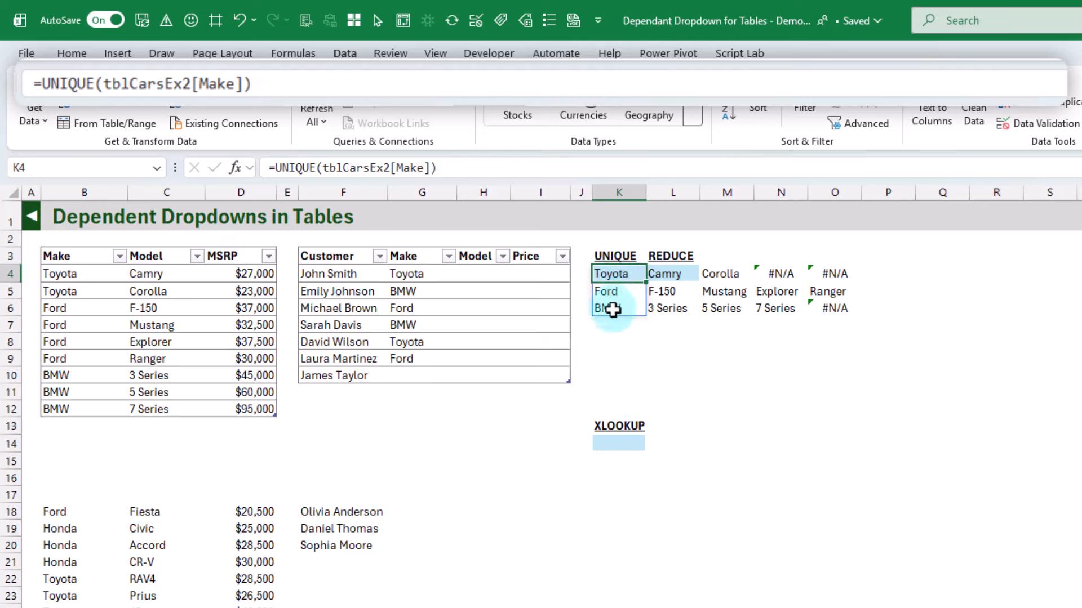
click(668, 274)
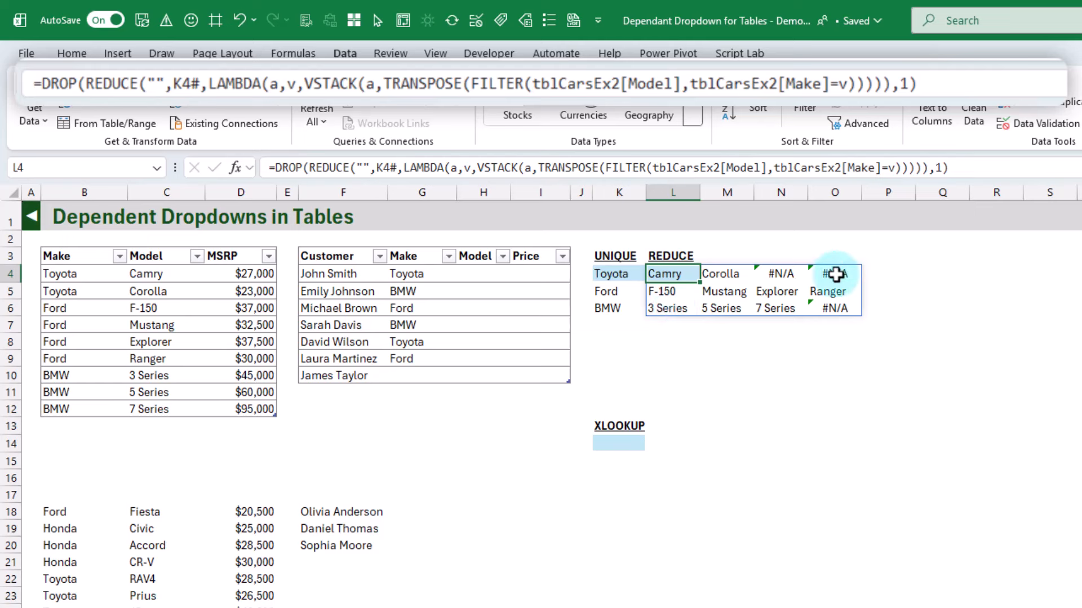
Wrap the DROP formula in L4 in IFERROR with "" as the value for errors
click(787, 276)
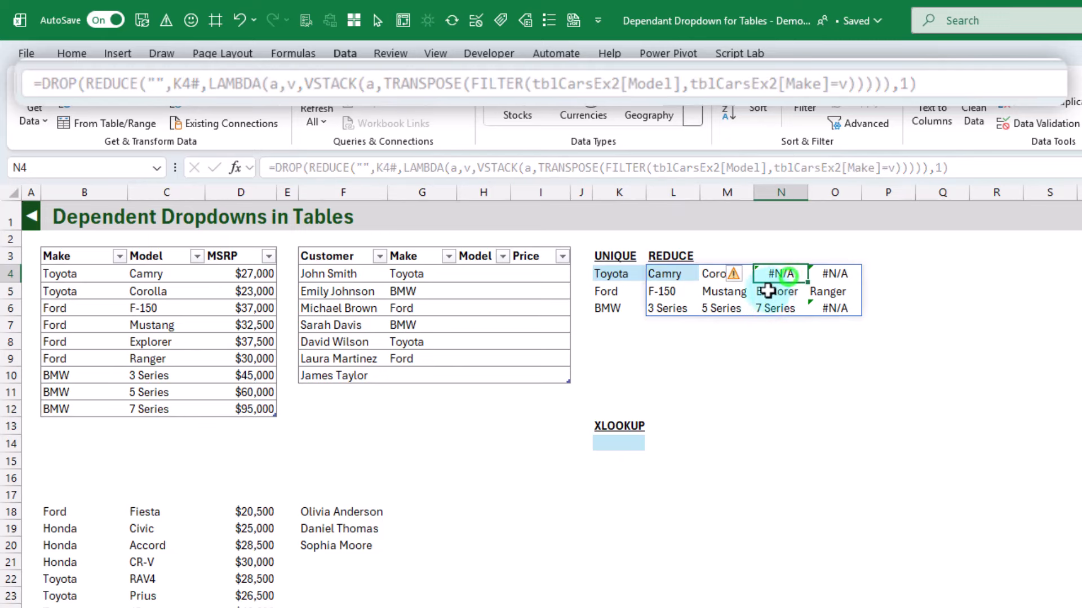
click(665, 277)
click(276, 168)
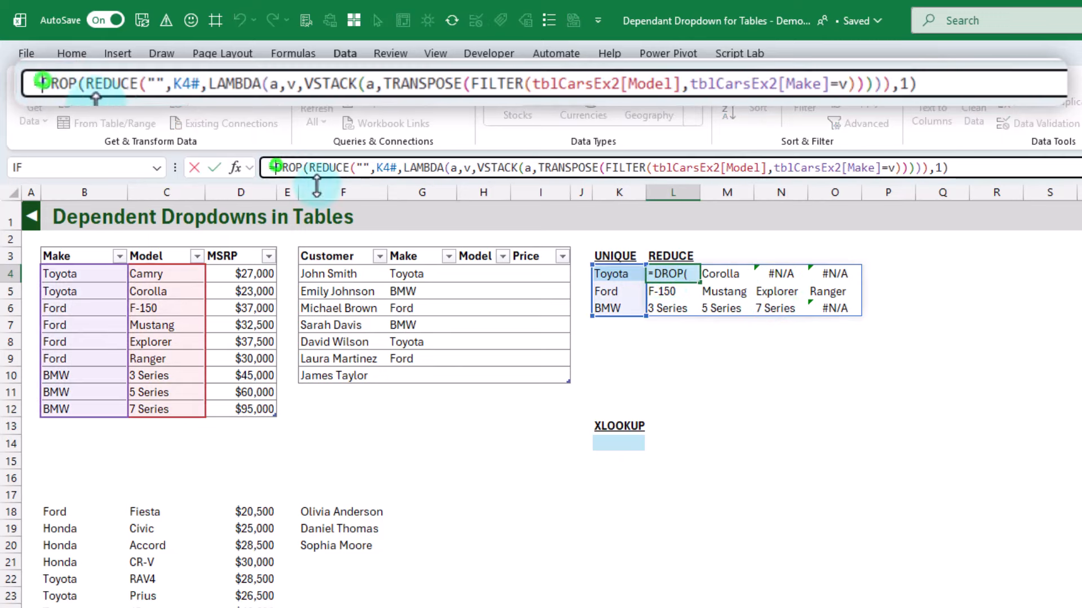
text(IFERROR()
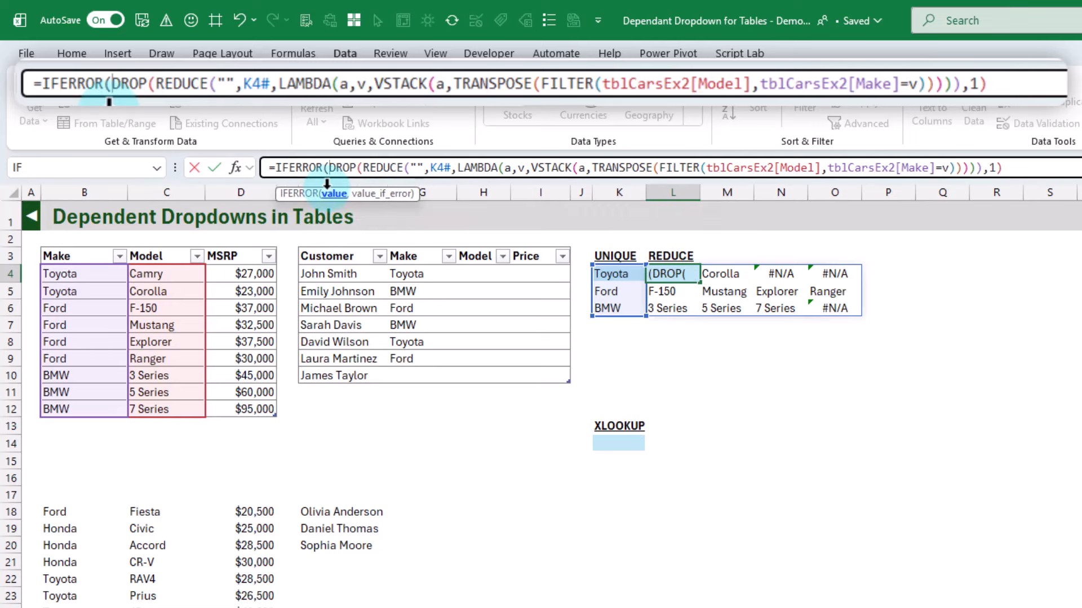
click(1019, 169)
text(,)
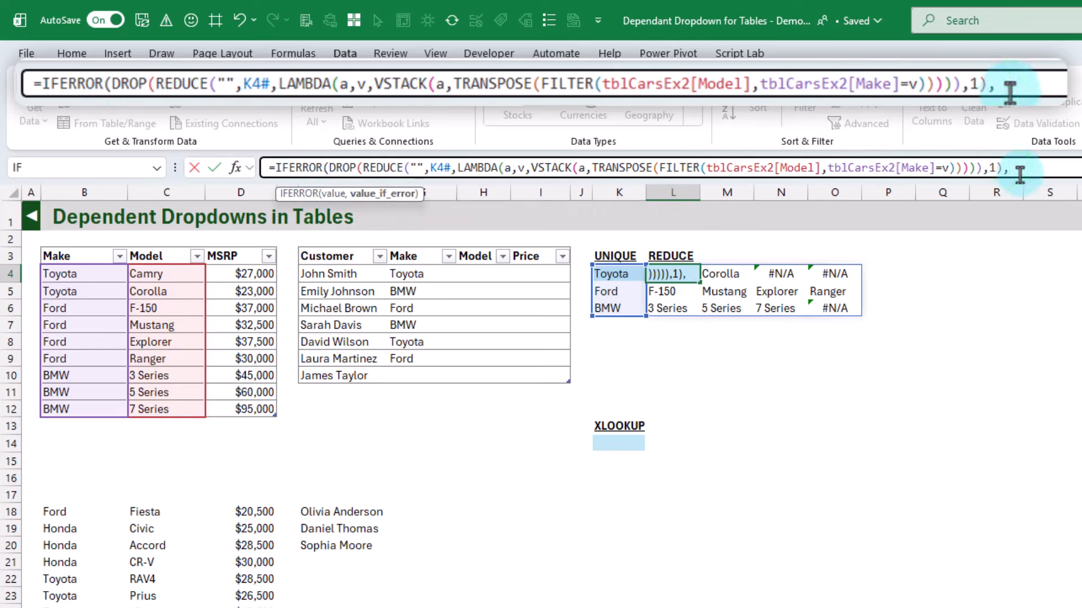
text("")
key(ctrl+Return)
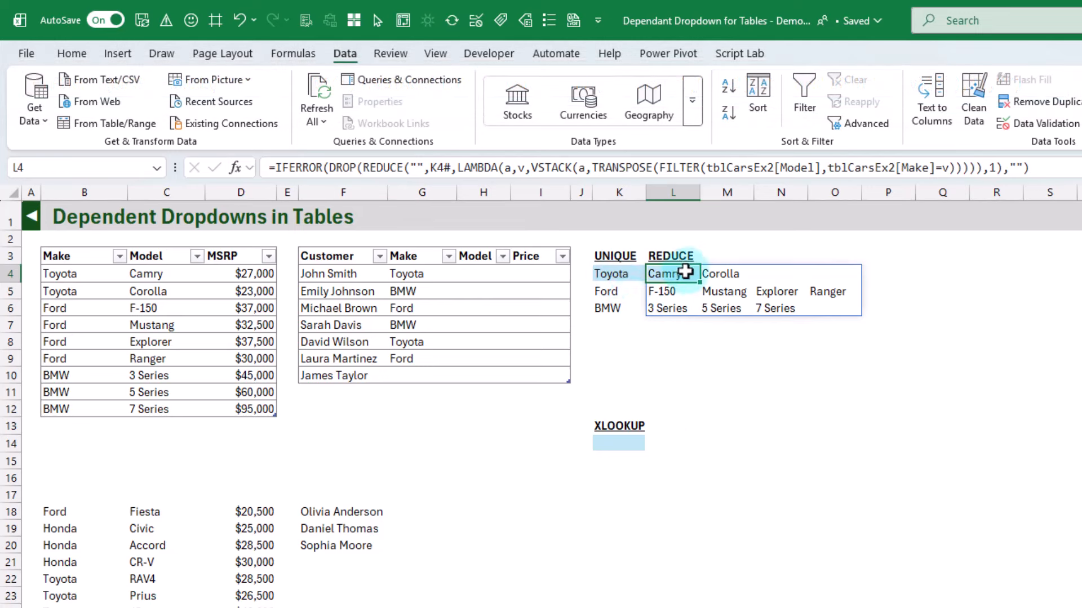
Enter =XLOOKUP(G4,$K$4#,$L$4#) in K14 to return the models for the make in G4
click(614, 442)
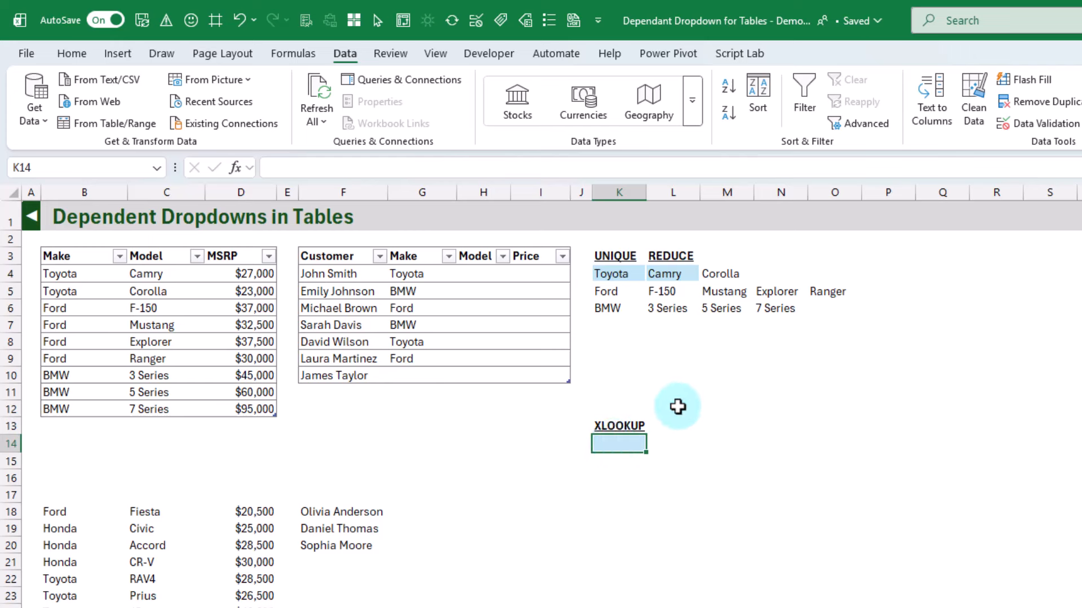
text(=)
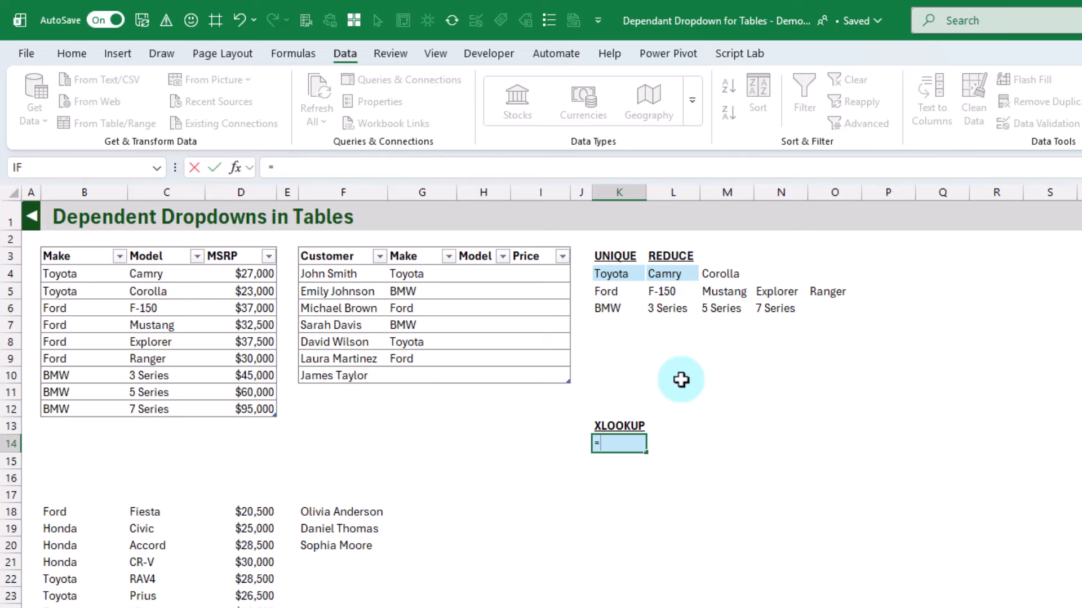
text(xlookup()
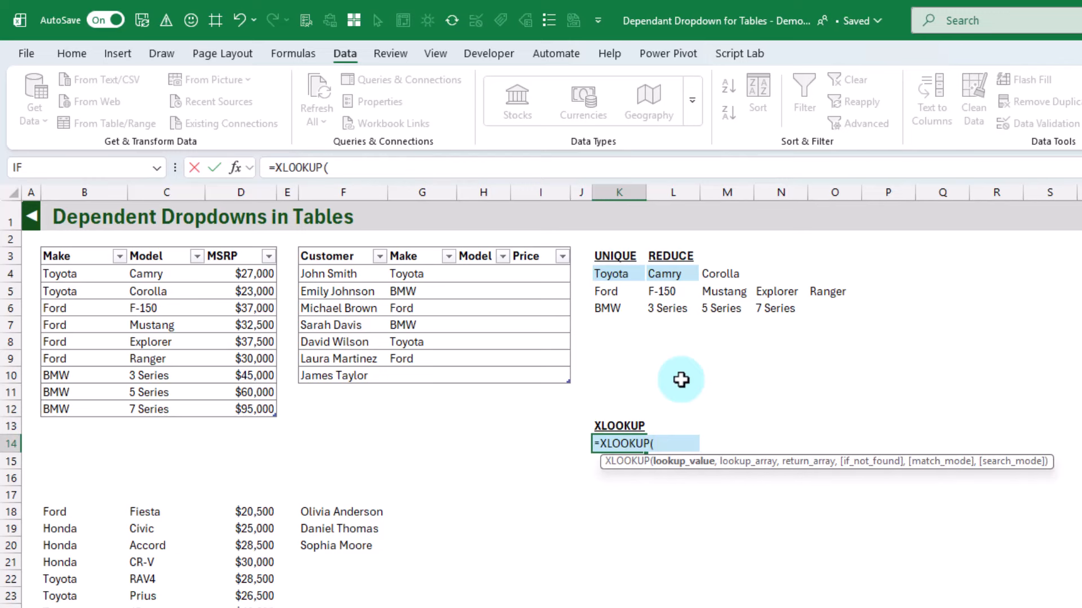
click(426, 272)
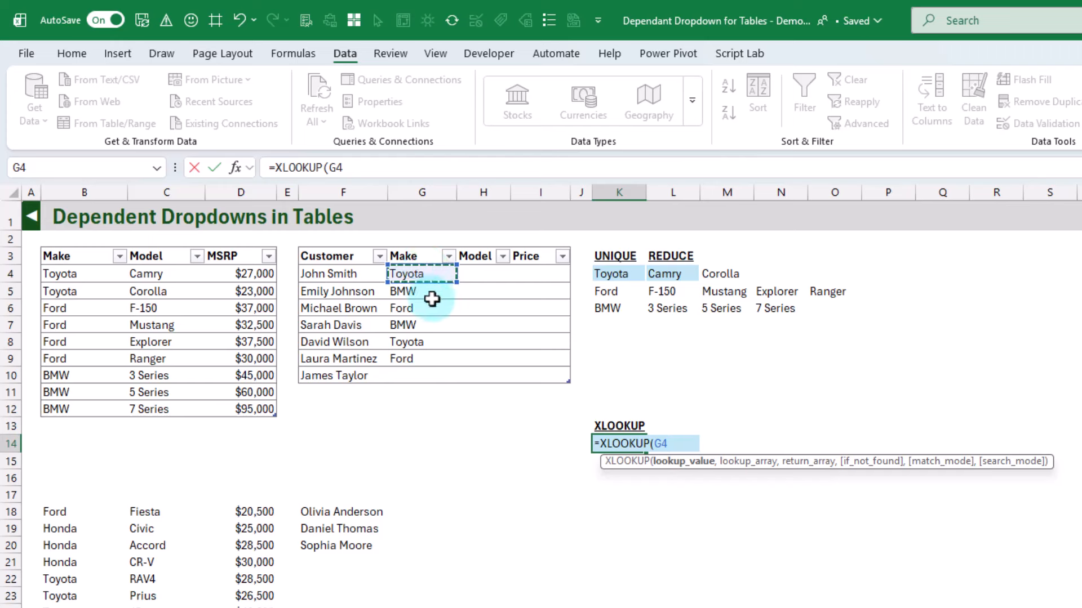
text(,)
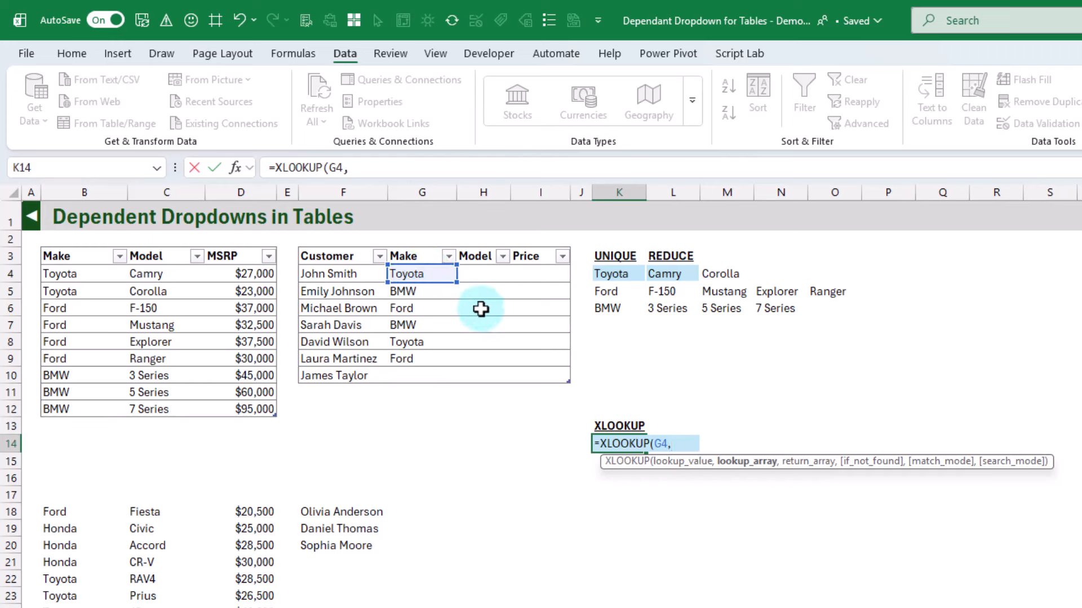
drag(615, 275, 615, 310)
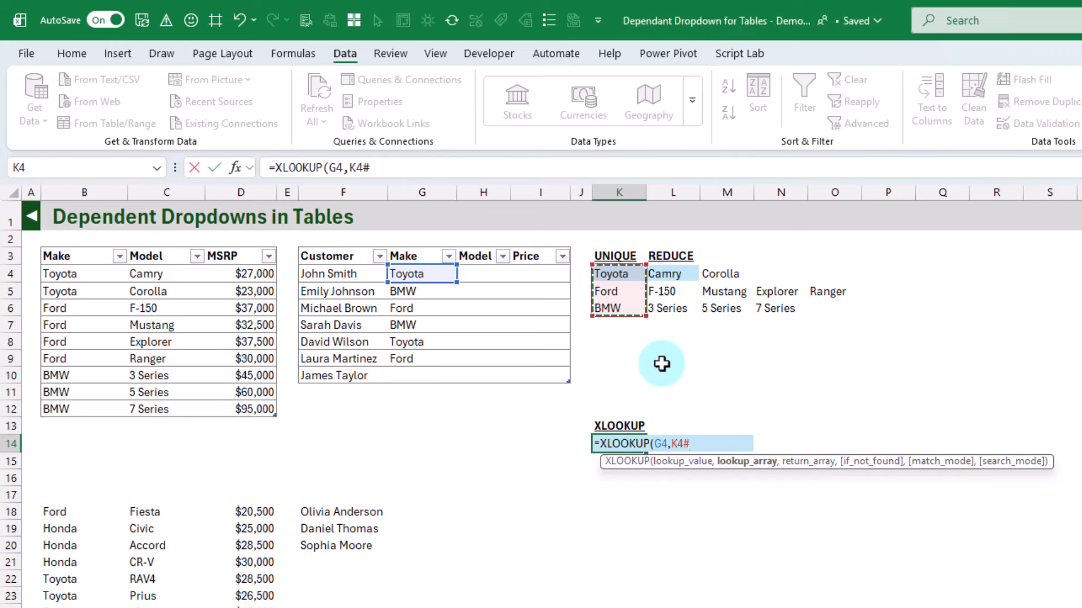
key(F4)
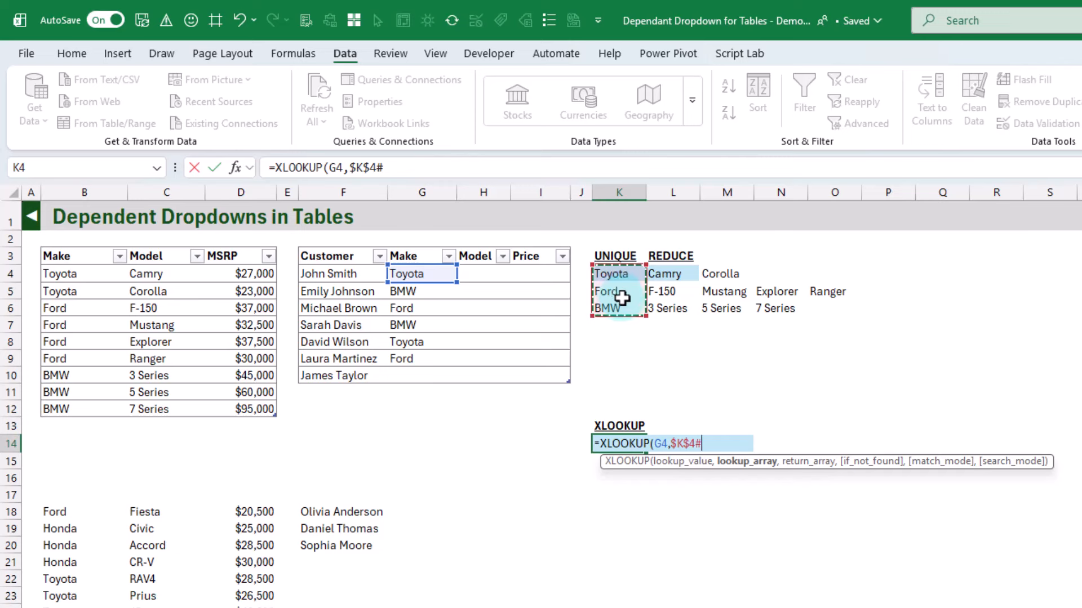
text(,)
mouse_move(685, 276)
mouse_down()
mouse_move(681, 308)
mouse_move(833, 305)
mouse_move(685, 278)
mouse_up()
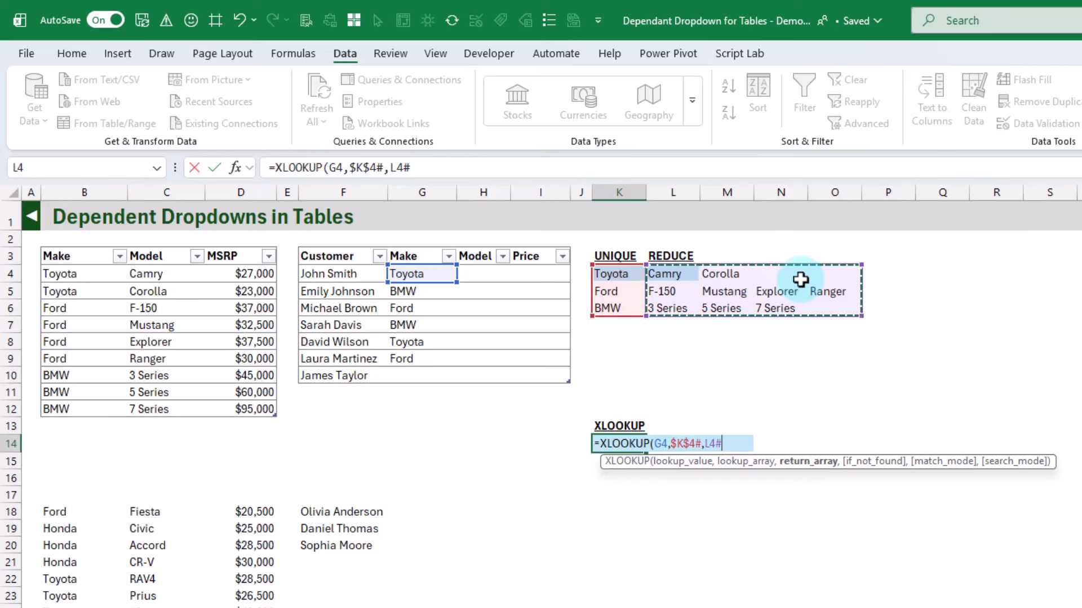
key(F4)
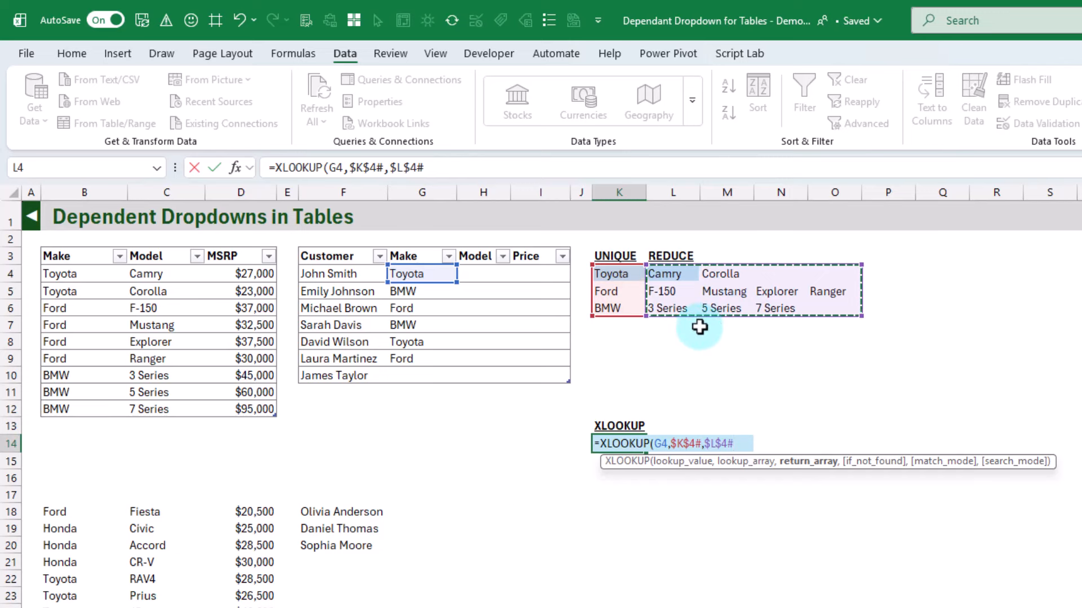
key(Return)
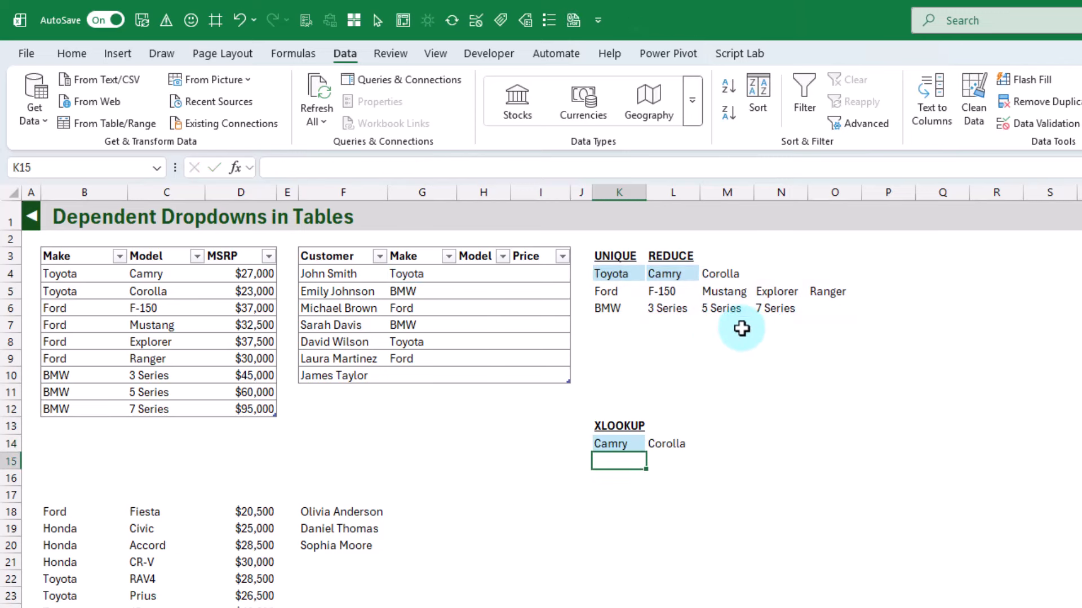
Test the XLOOKUP formula in K14 by switching the make in G4 to Ford, BMW and back to Toyota
key(Up)
click(431, 274)
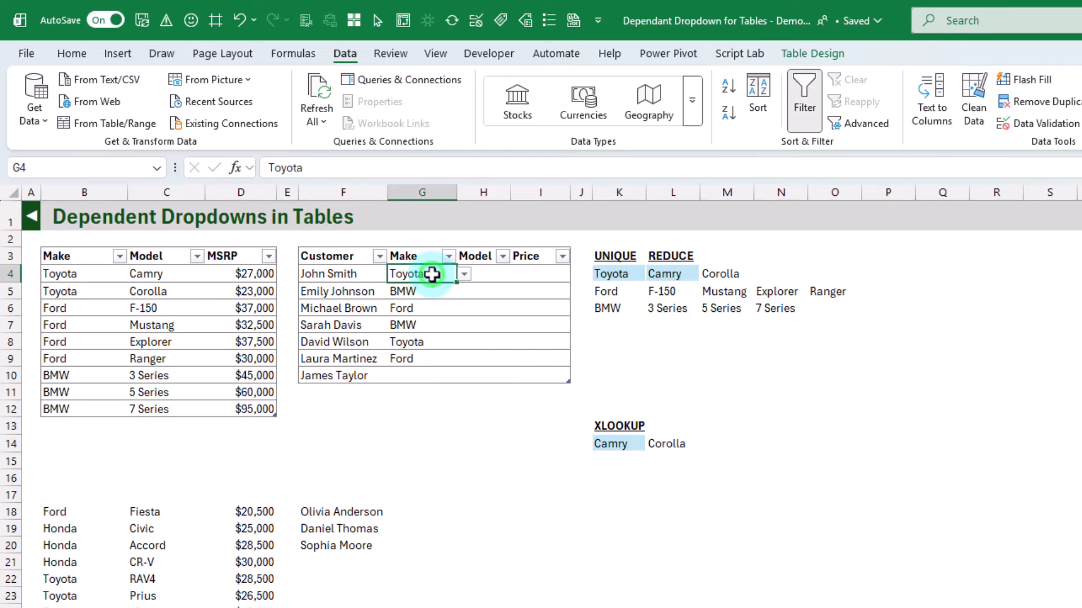
click(616, 443)
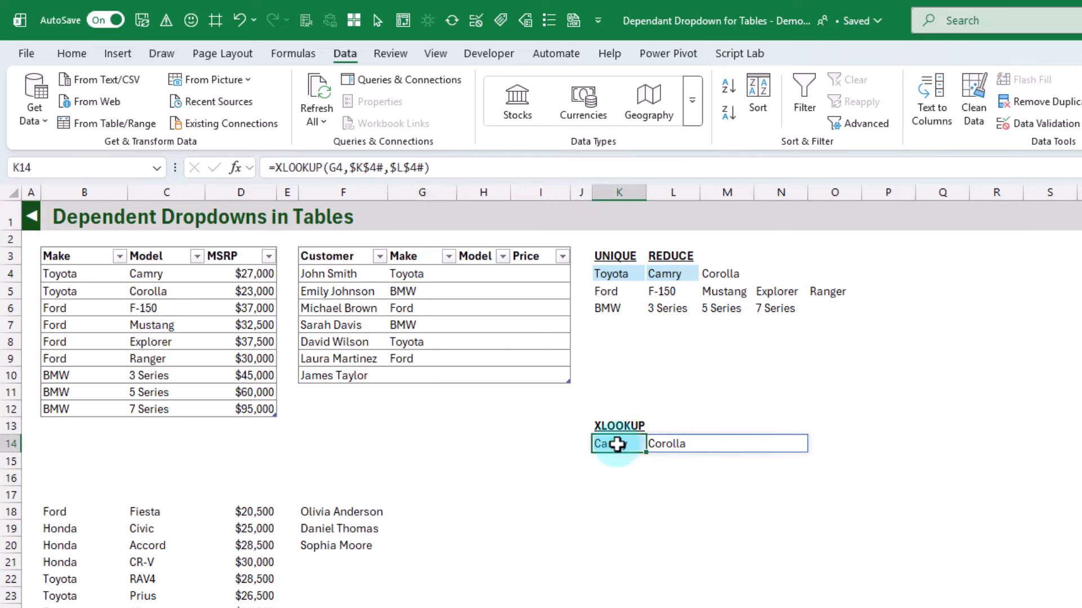
click(406, 272)
click(464, 275)
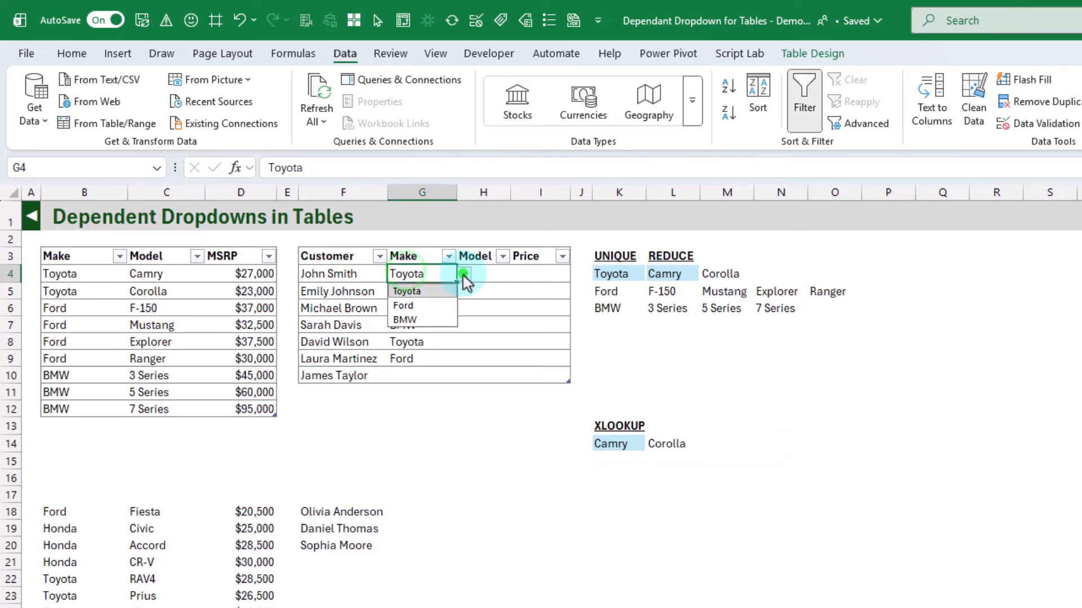
click(438, 305)
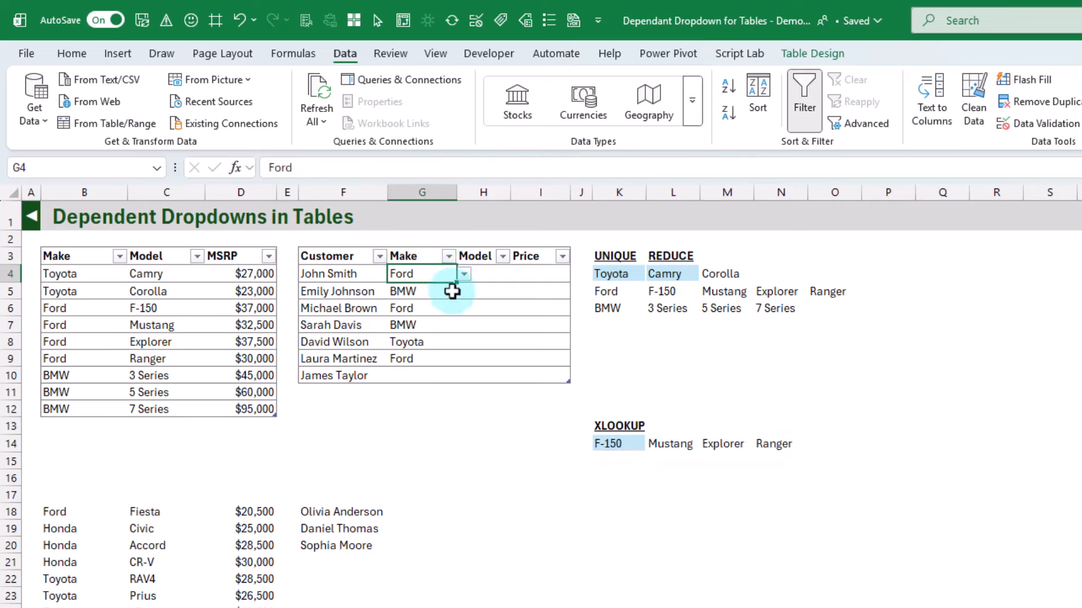
click(465, 276)
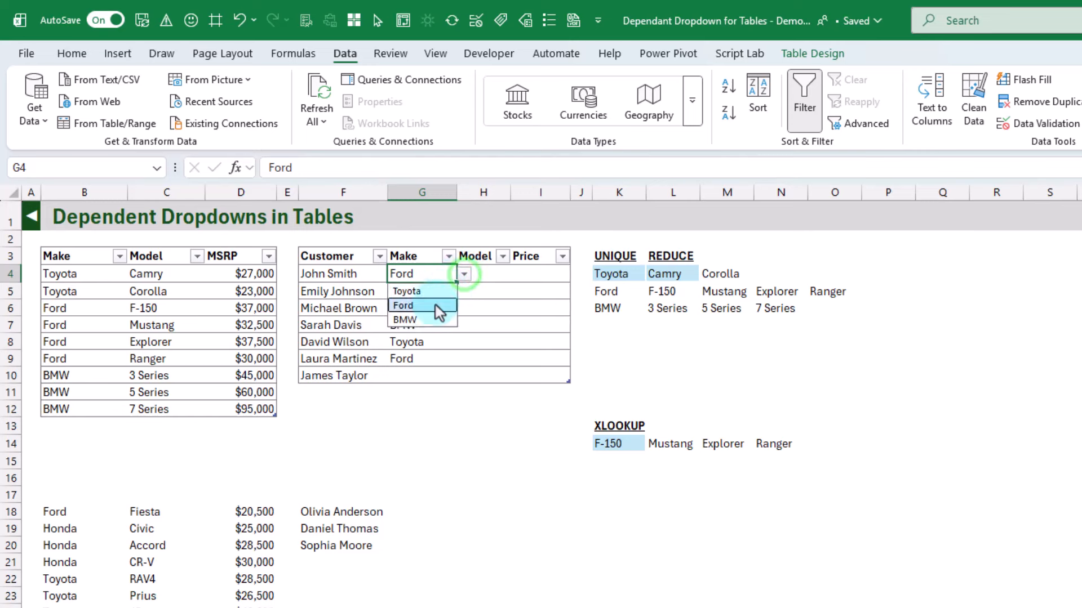
click(430, 321)
click(464, 275)
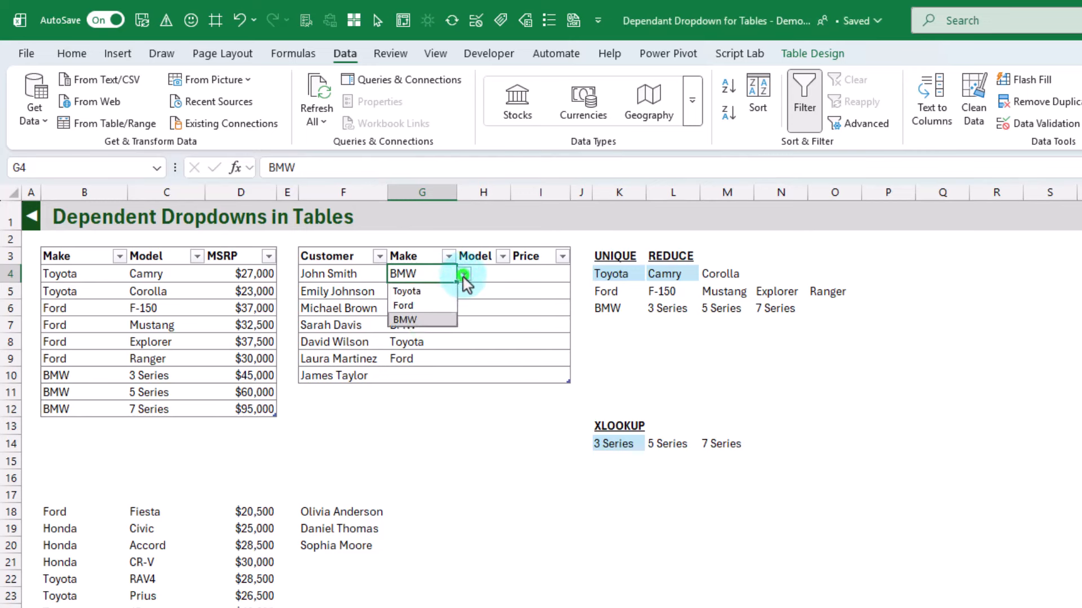
click(439, 291)
Copy the text of the XLOOKUP formula from K14, leaving the cell's formula as it is
click(602, 443)
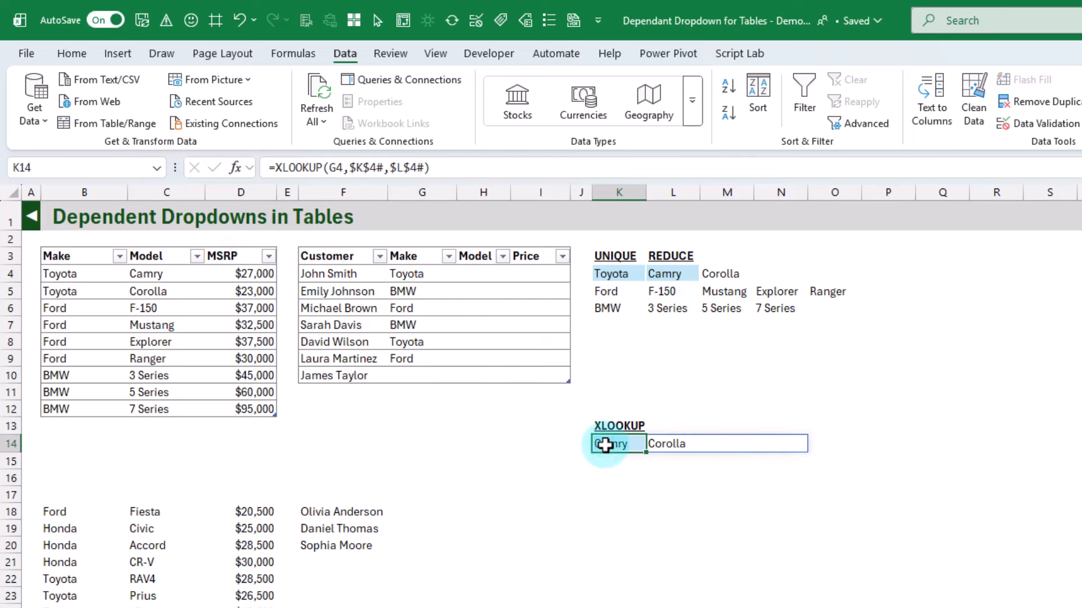
drag(432, 168, 258, 167)
key(ctrl+c)
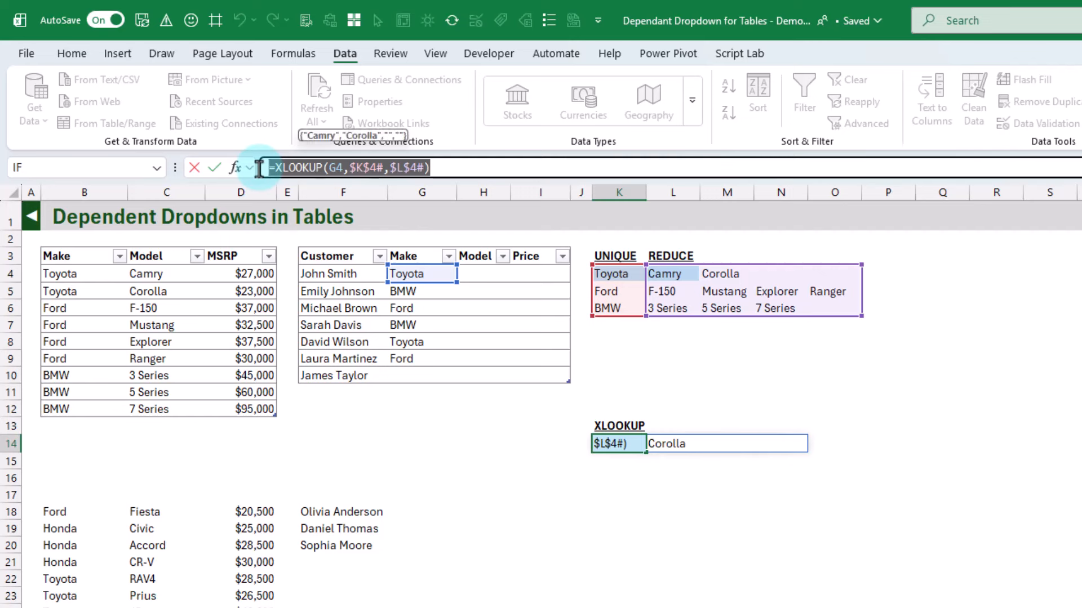
key(Escape)
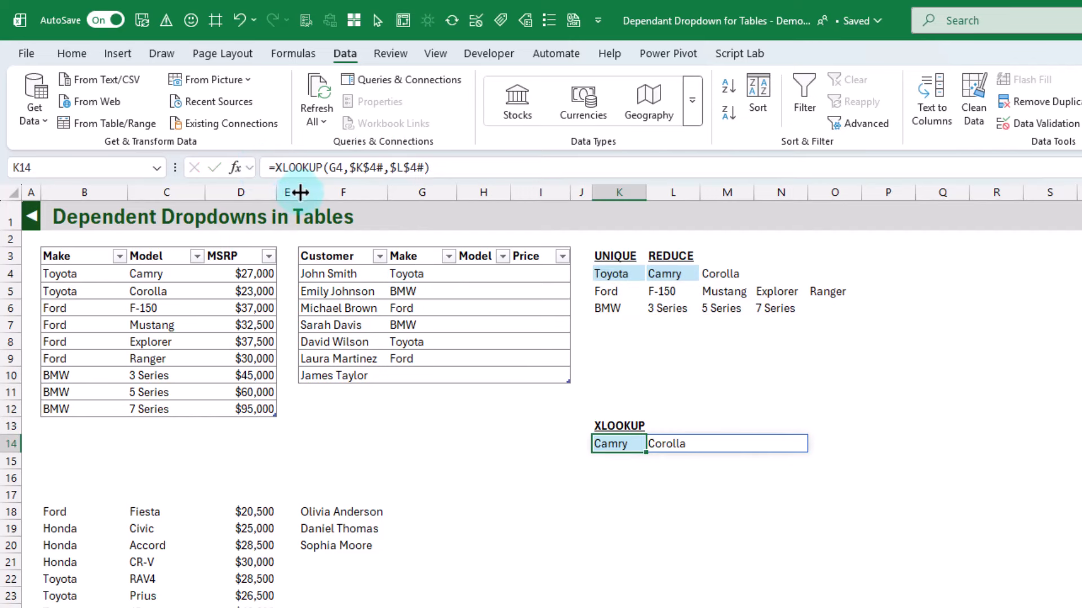
Add List data validation to the customer table's Model column, with the copied formula =XLOOKUP(G4,$K$4#,$L$4#) as the source
click(478, 244)
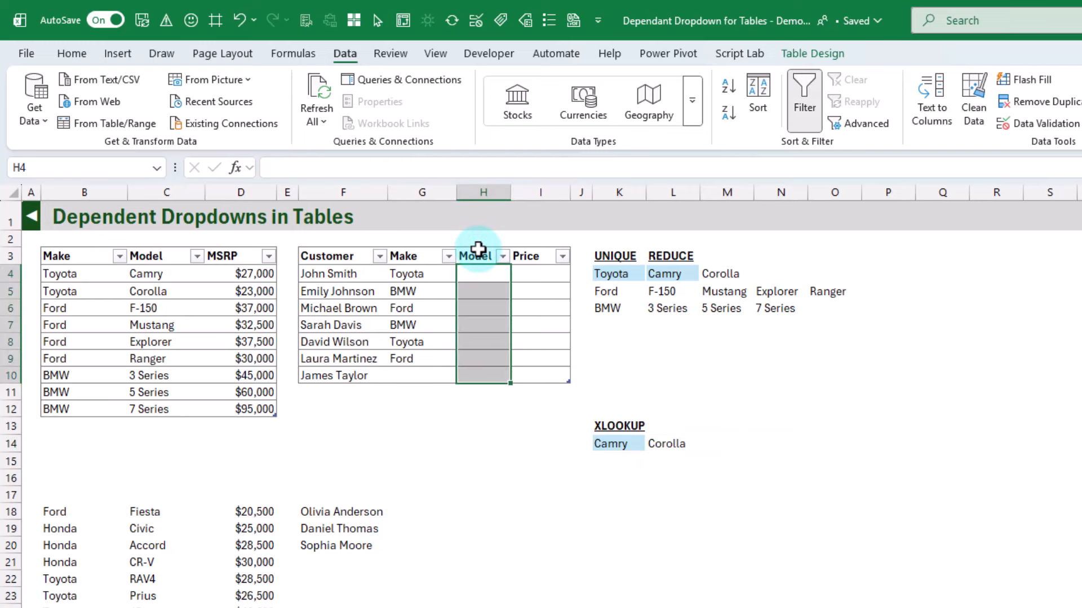
click(344, 52)
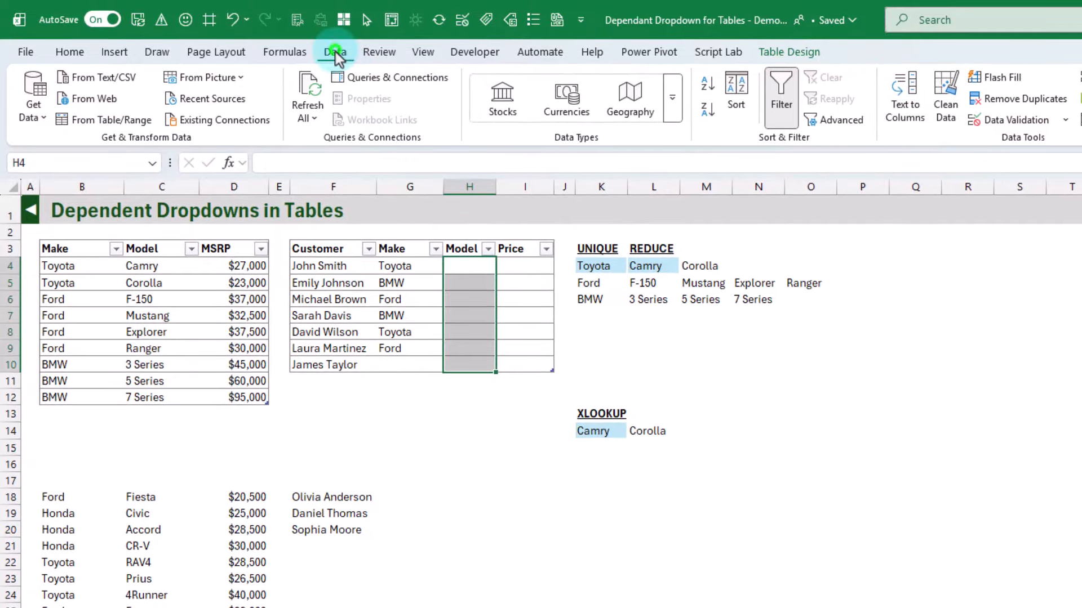
click(1015, 118)
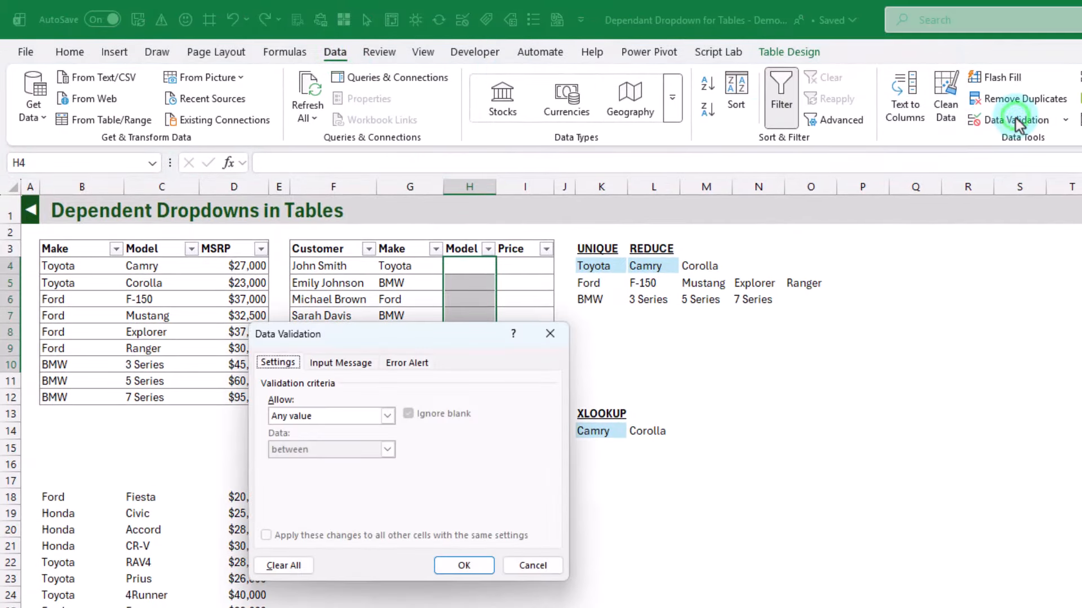
click(370, 418)
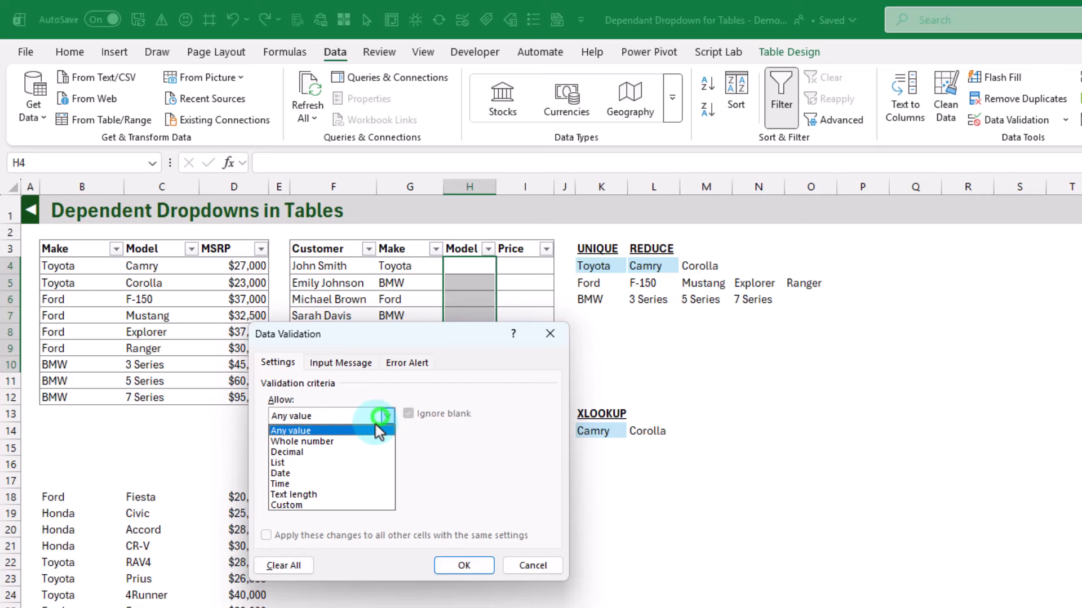
click(326, 458)
click(319, 480)
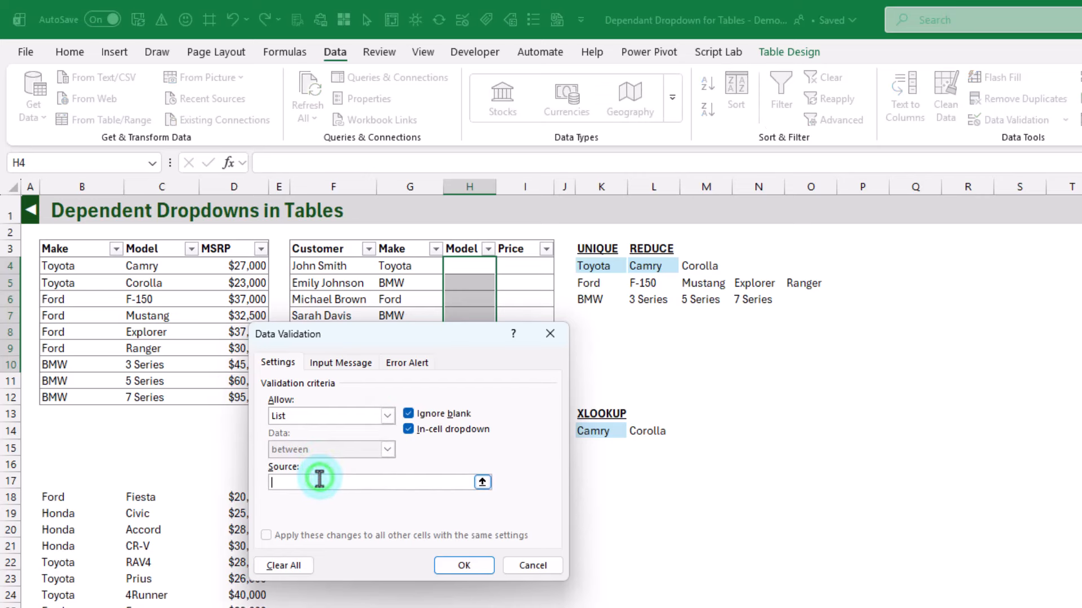
key(ctrl+v)
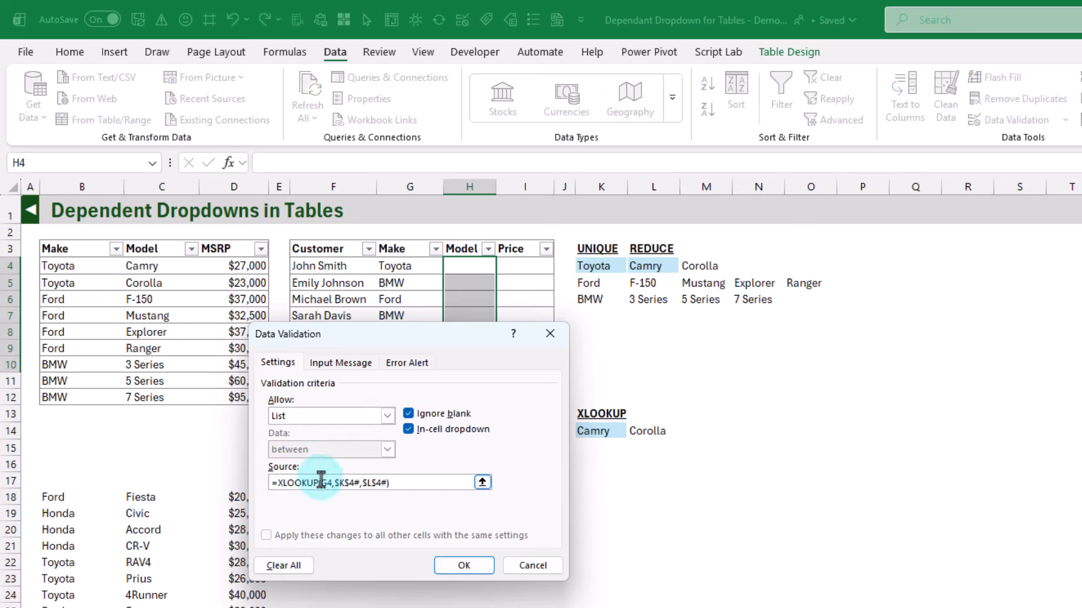
click(463, 565)
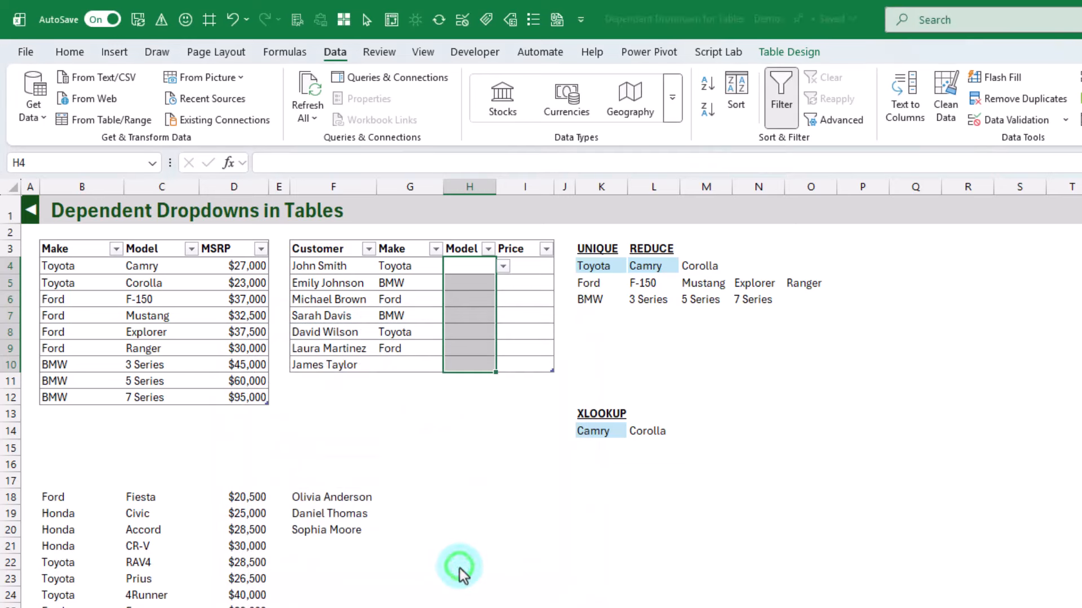
Choose Camry as the model in H4 from its dropdown list
click(503, 267)
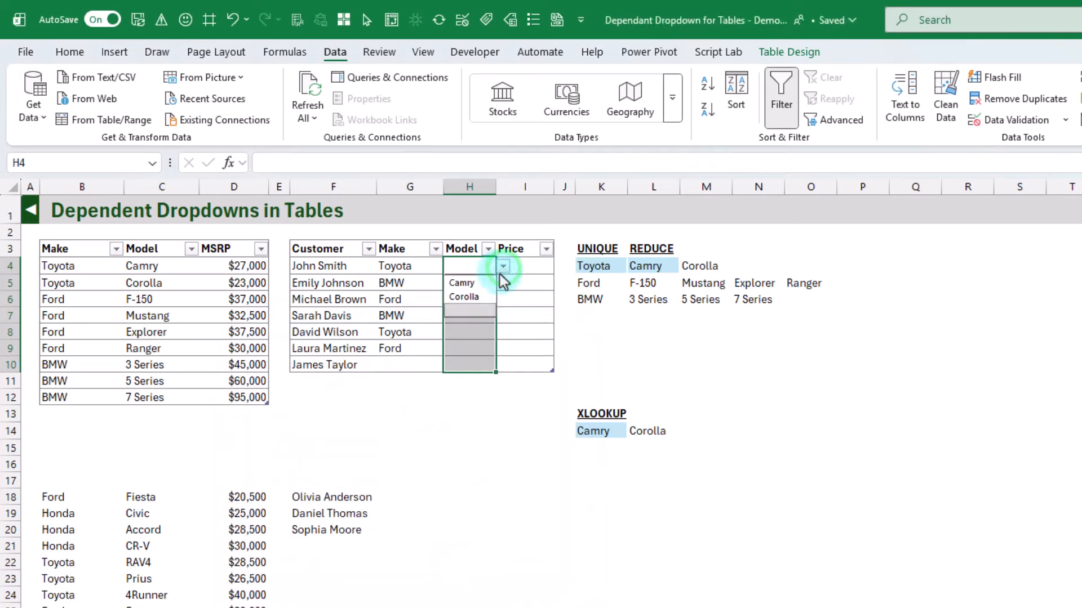
click(485, 284)
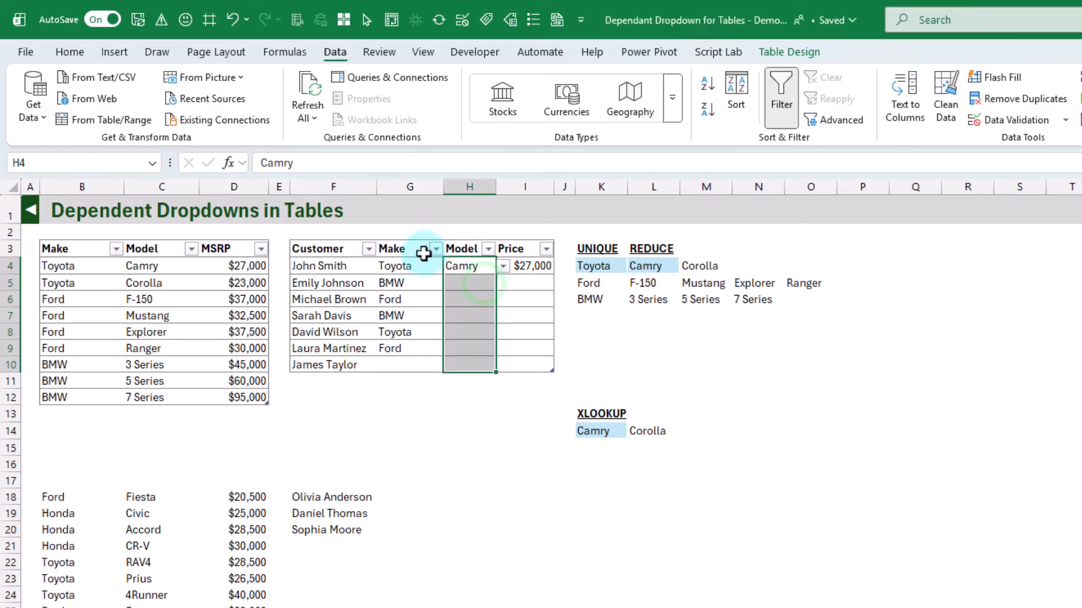
Change the make in G4 to Ford and check the model choices offered in H4
click(411, 271)
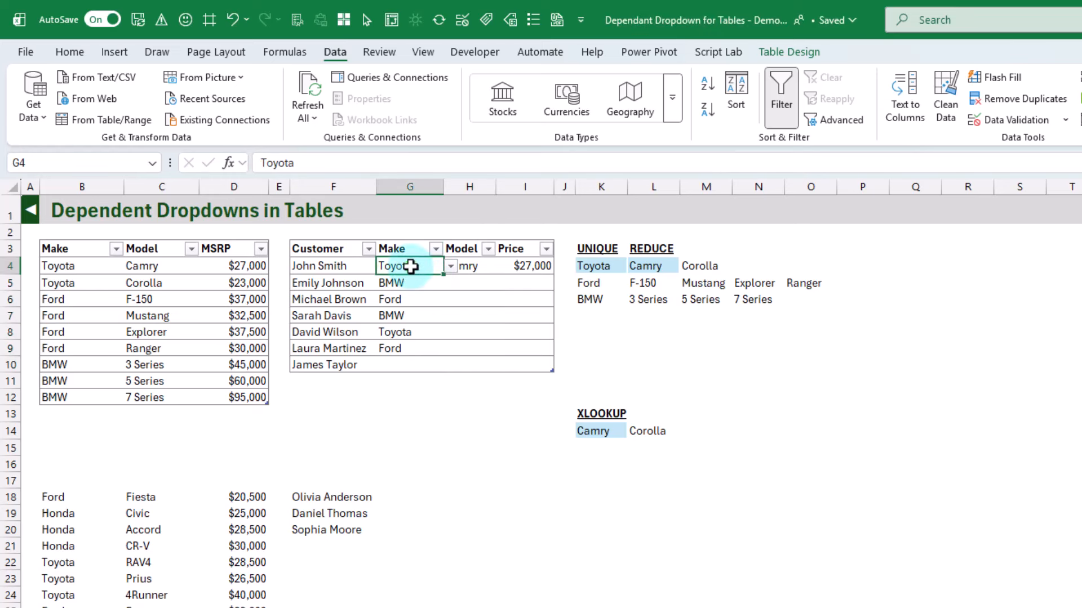
click(449, 268)
click(423, 297)
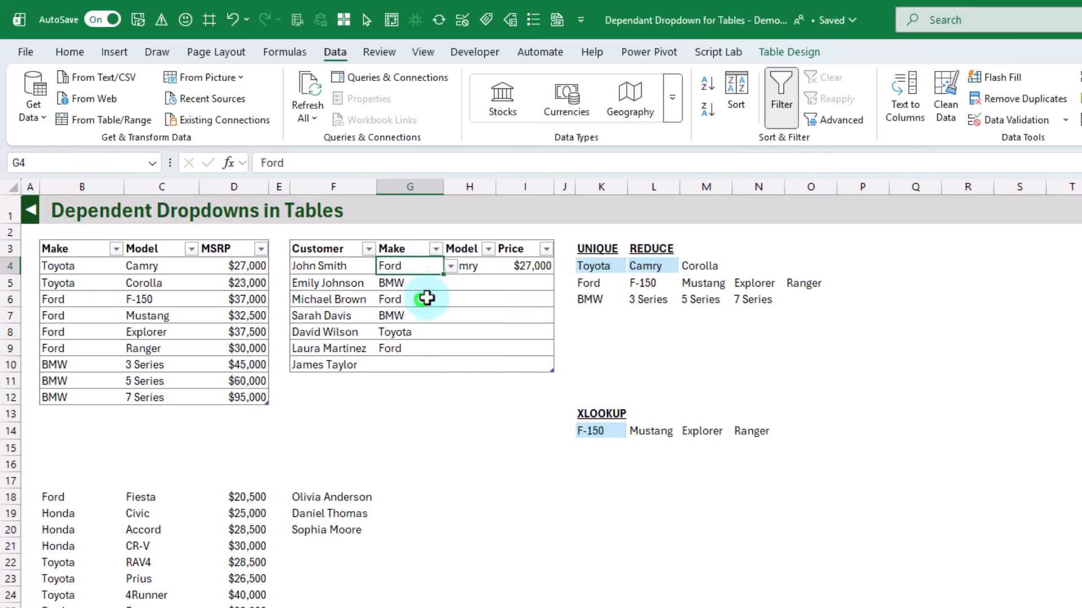
click(480, 266)
click(502, 267)
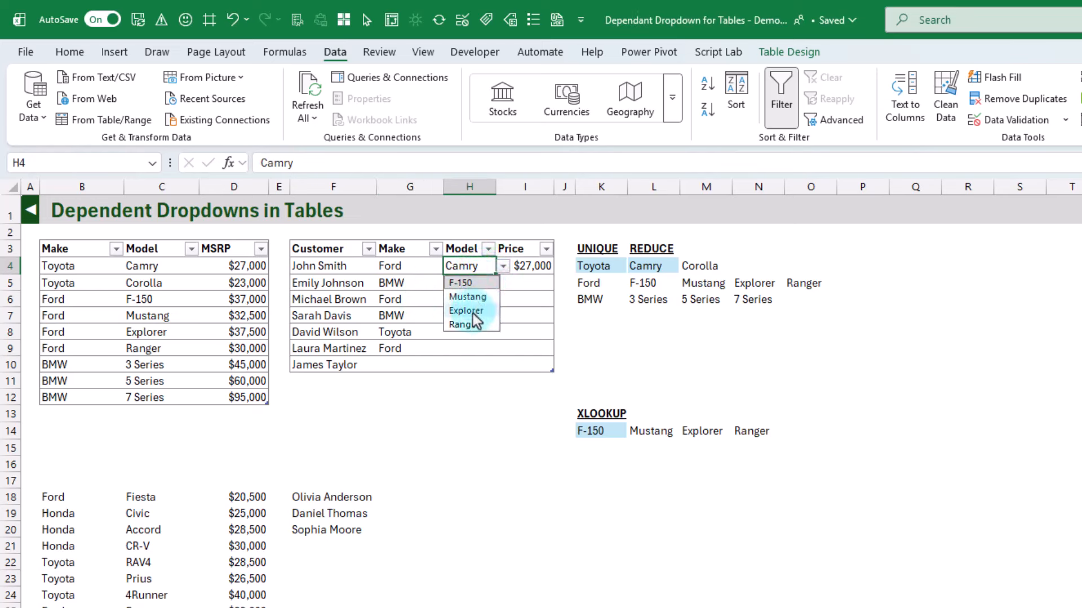
Change the make in G4 to BMW and check the model choices offered in H4
click(423, 269)
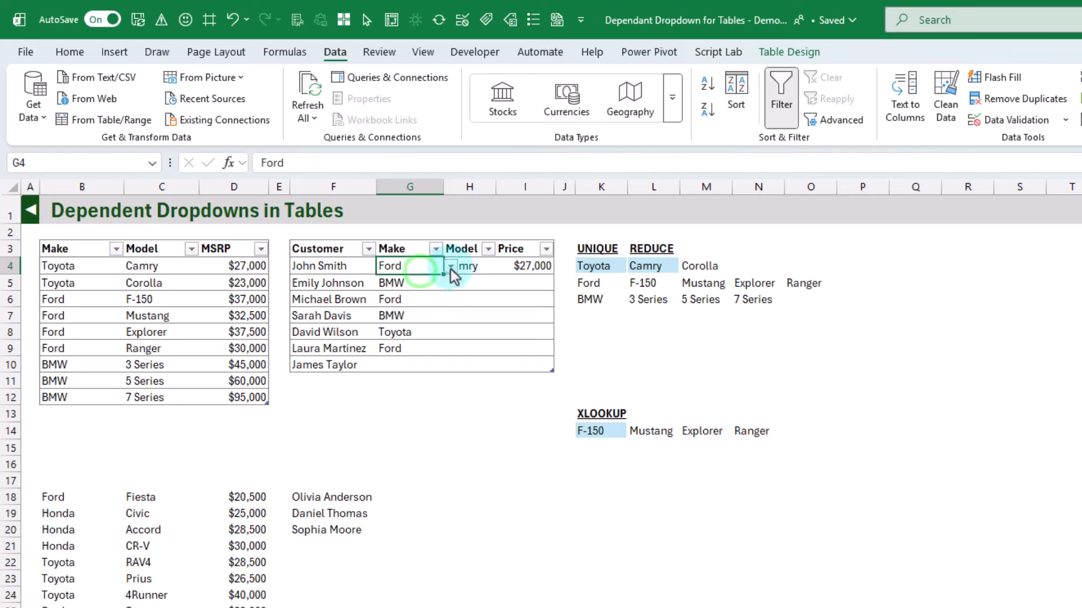
click(451, 269)
click(431, 312)
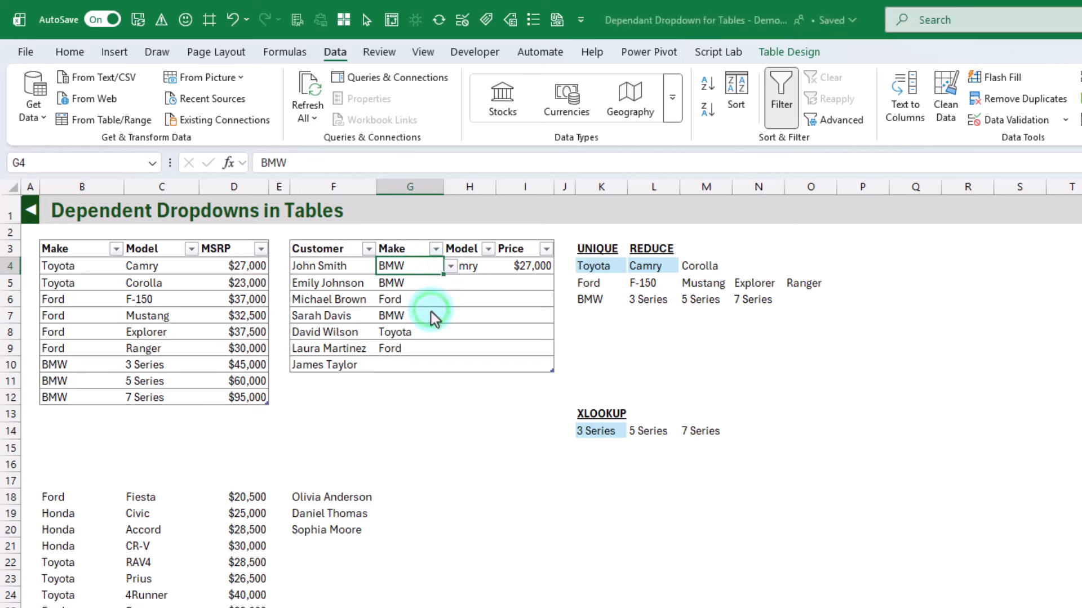
click(465, 265)
click(502, 266)
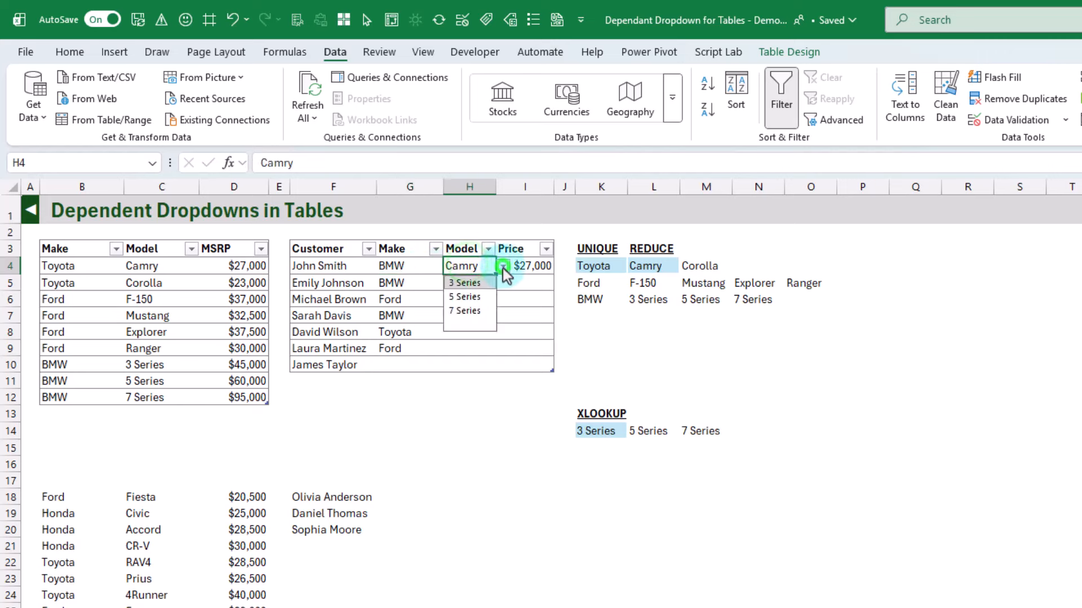
click(503, 269)
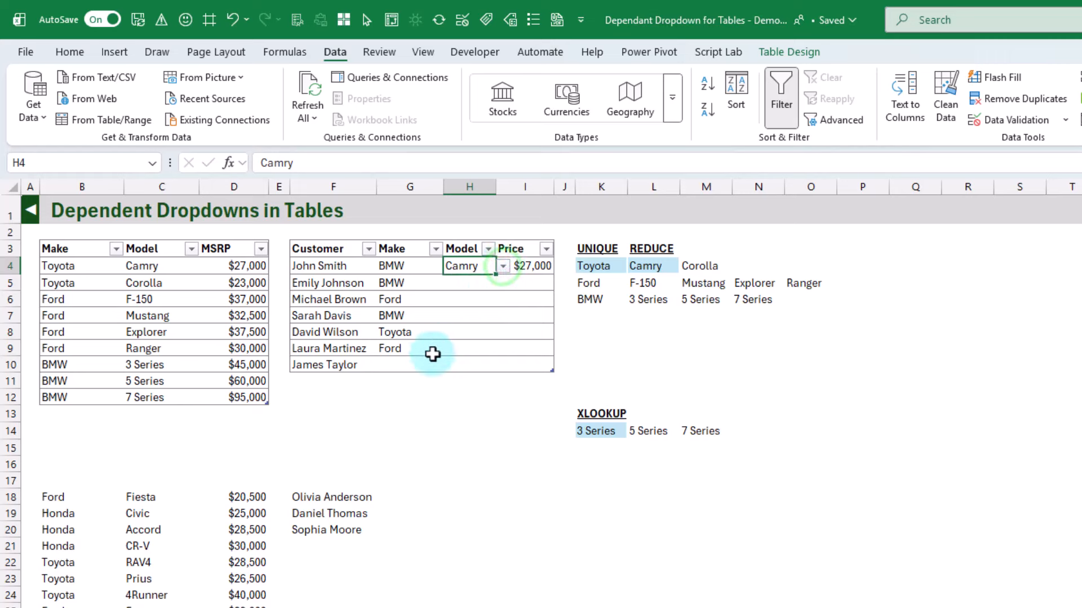
Choose Ford as the make in G10 and Mustang as the model in H10 from their dropdown lists
click(410, 366)
click(449, 364)
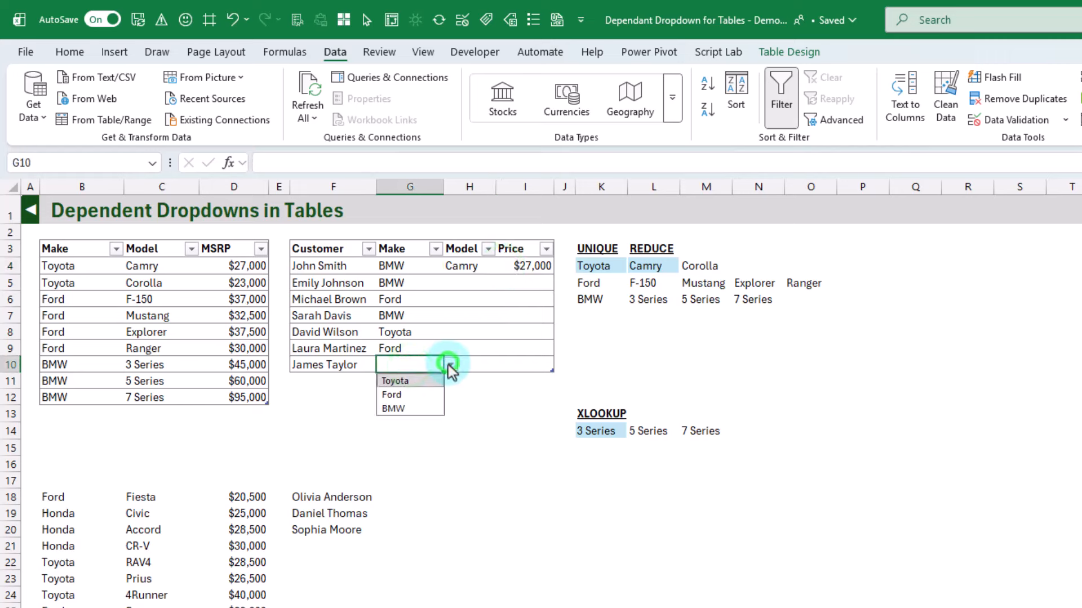
click(418, 394)
click(478, 365)
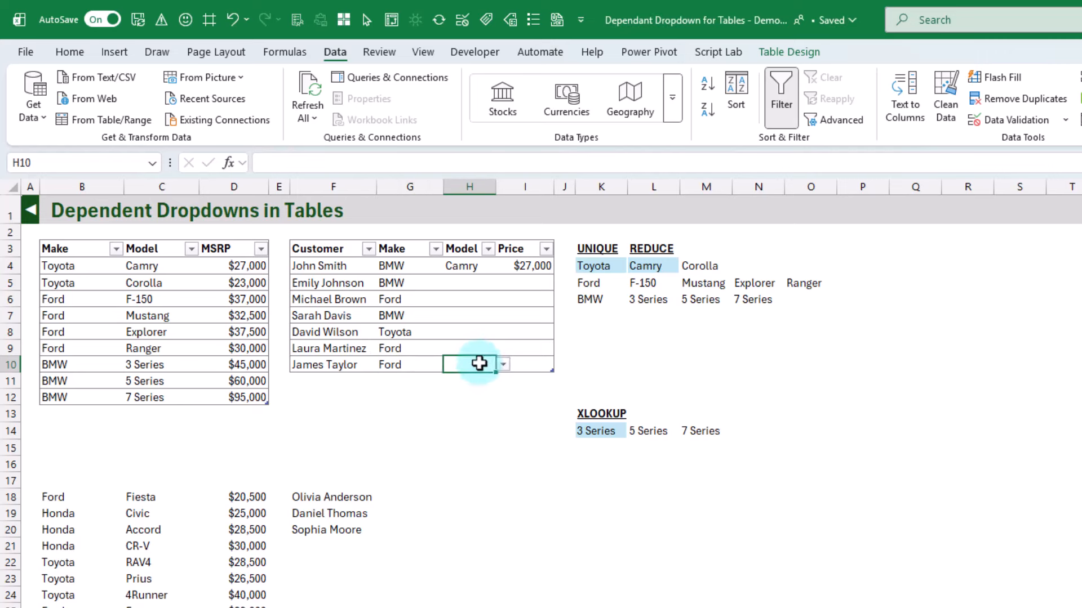
click(503, 365)
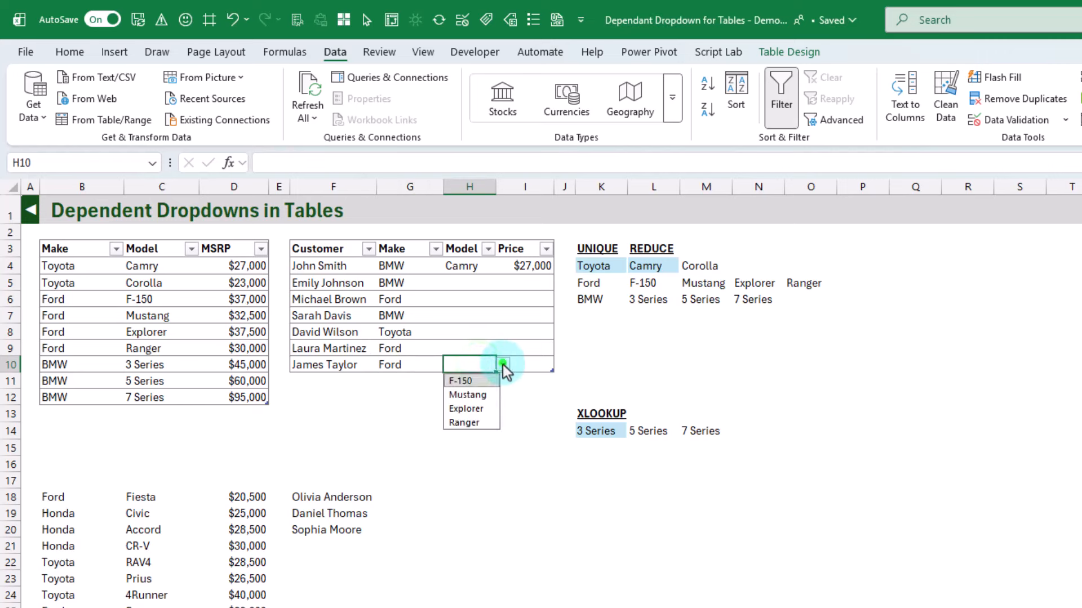
click(474, 398)
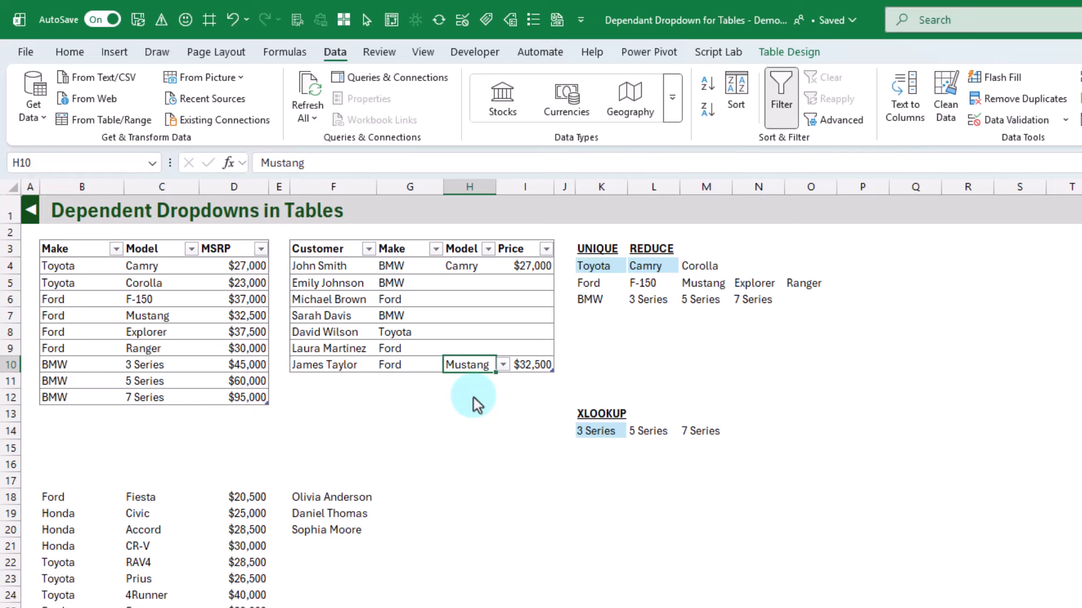
Move the three extra customer names from F18:F20 to F11, directly beneath the customer table, to extend it
click(315, 507)
drag(315, 509, 321, 527)
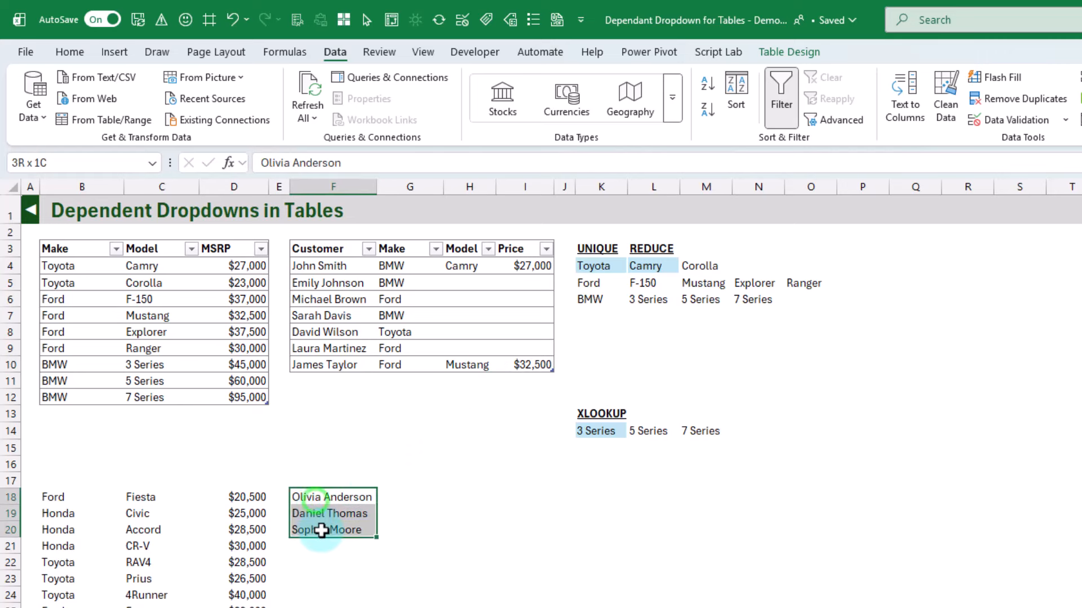
drag(333, 489, 331, 378)
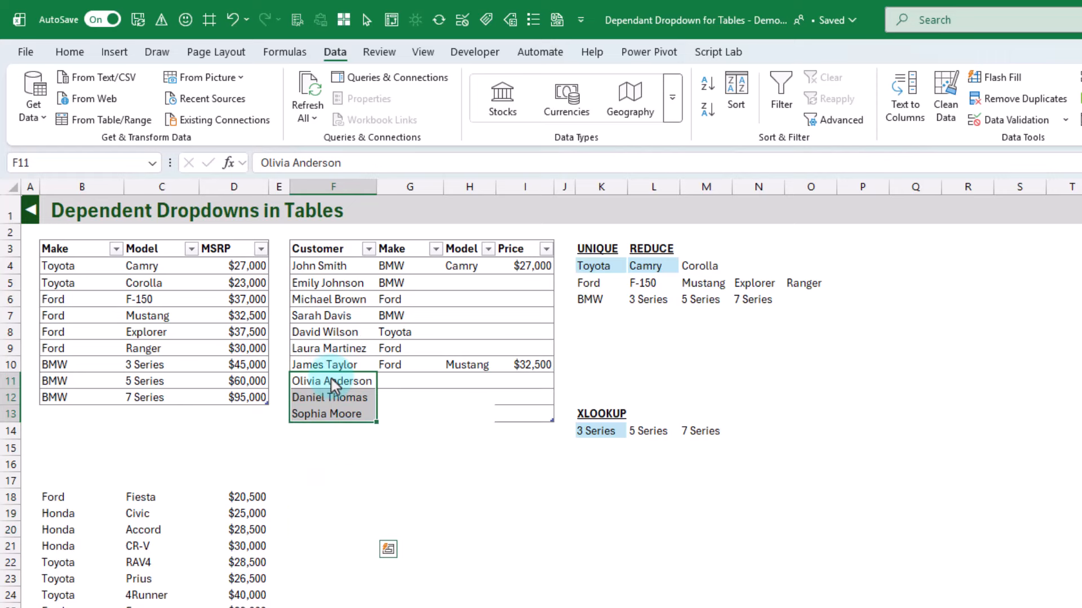
Choose Ford in G11 and Mustang in H11 from the dropdown lists of the first added customer row
click(401, 386)
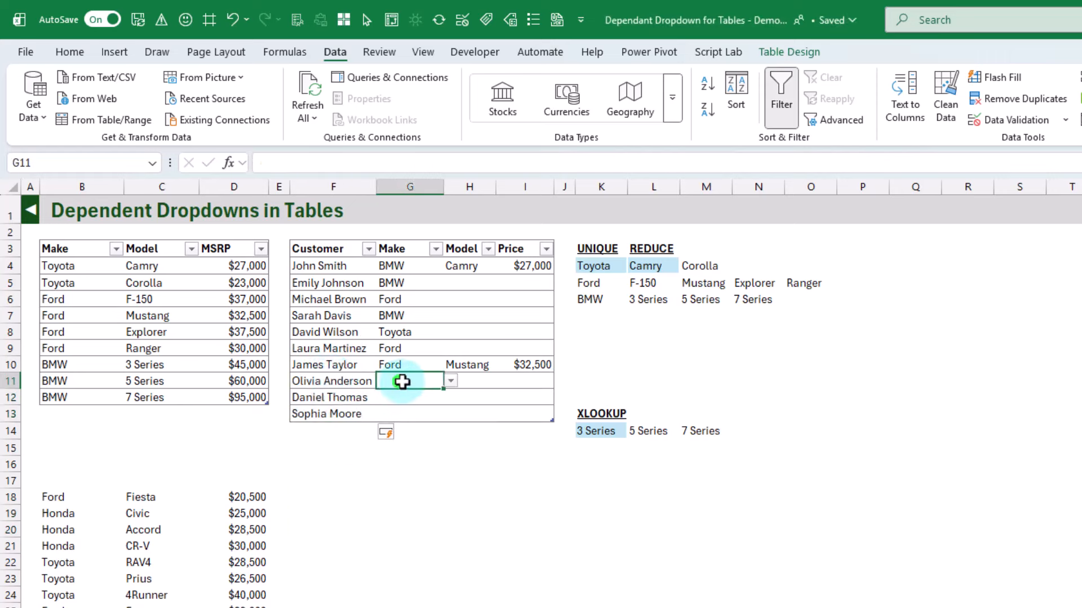
click(450, 382)
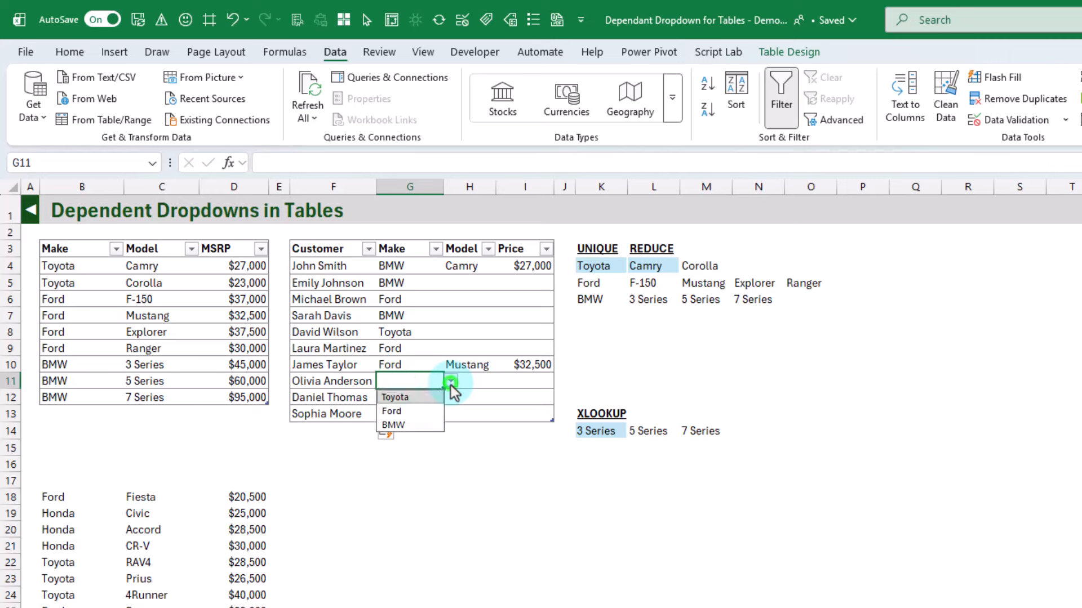
click(421, 410)
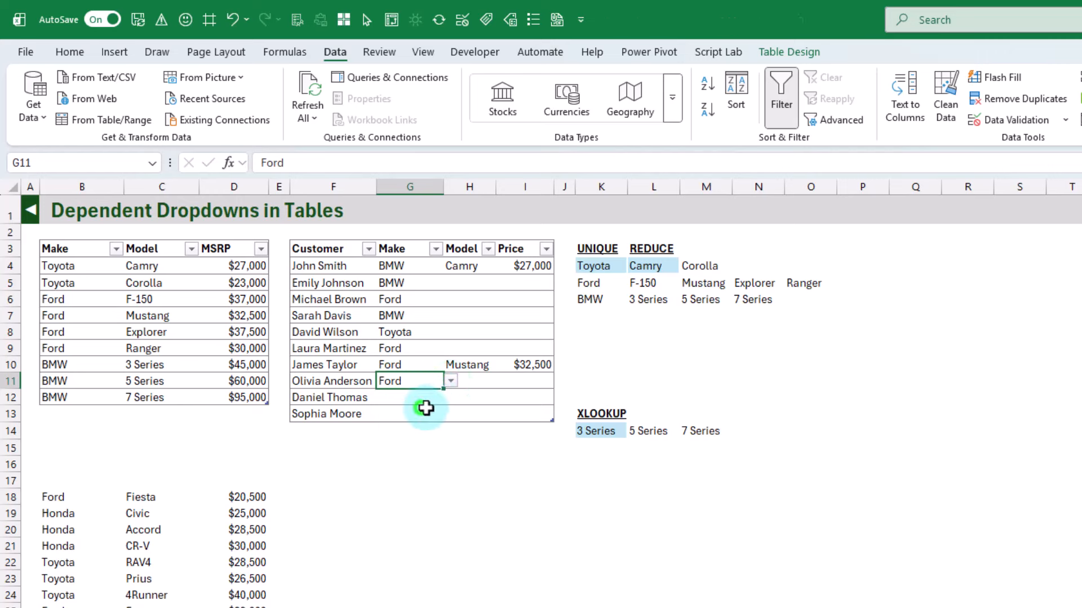
click(480, 379)
click(502, 382)
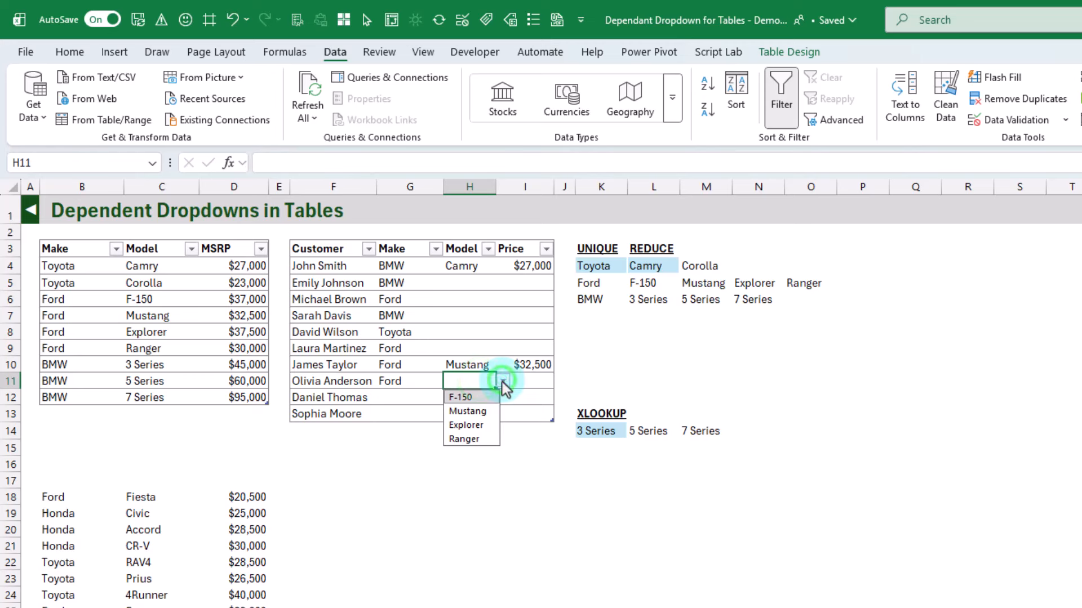
click(479, 416)
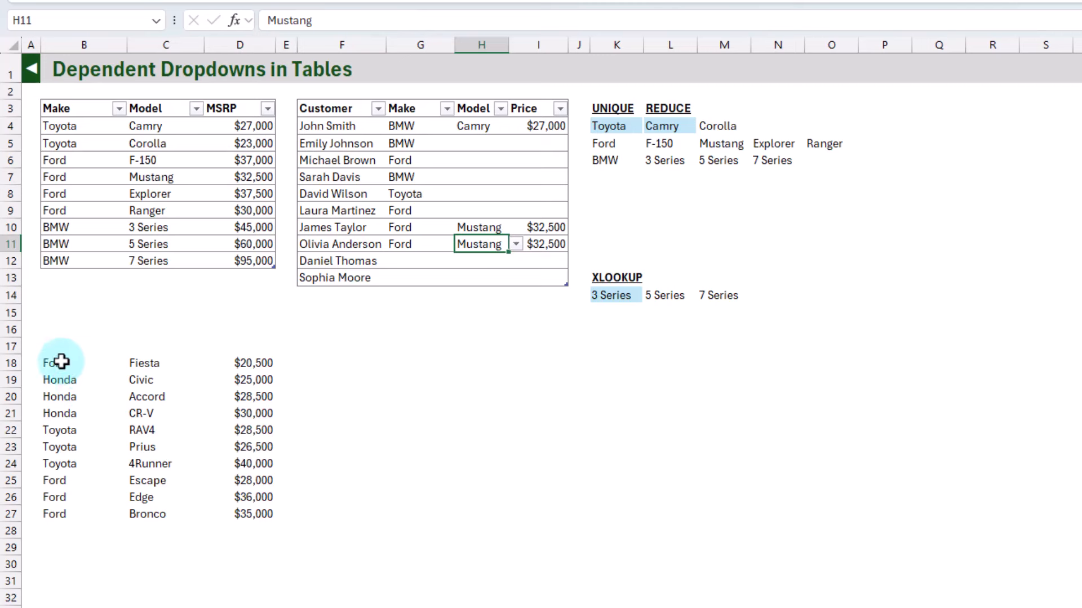
Move the extra car records in B18:D27 to B13, directly beneath the car table, to extend it
drag(59, 495, 230, 607)
drag(236, 480, 254, 513)
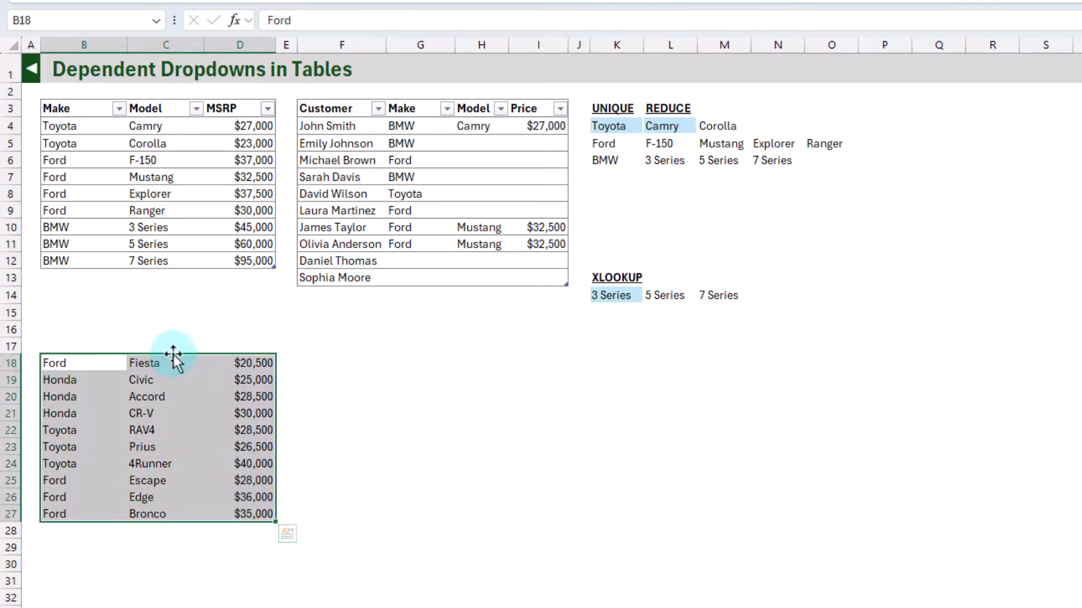
drag(174, 355, 172, 278)
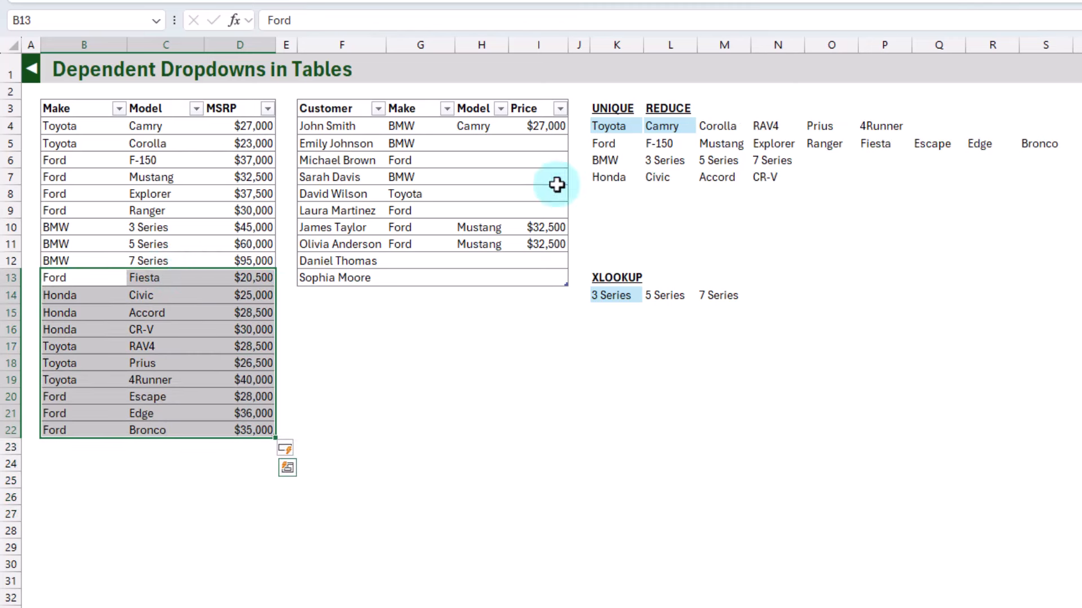
Inspect the UNIQUE list in K4 and the REDUCE model list in L4 for the added makes and models
click(610, 124)
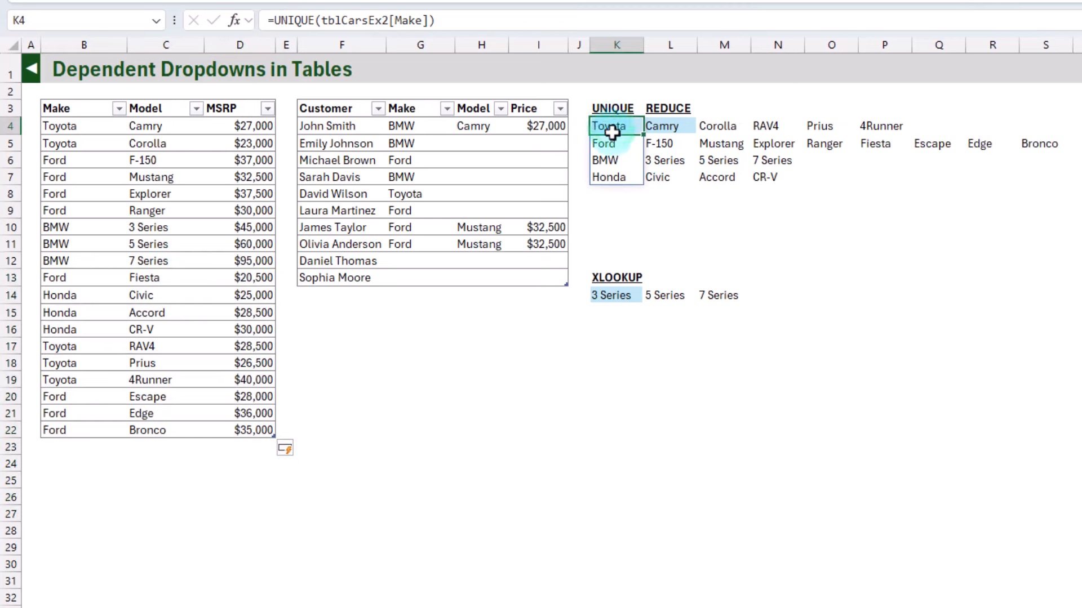
click(616, 177)
click(665, 125)
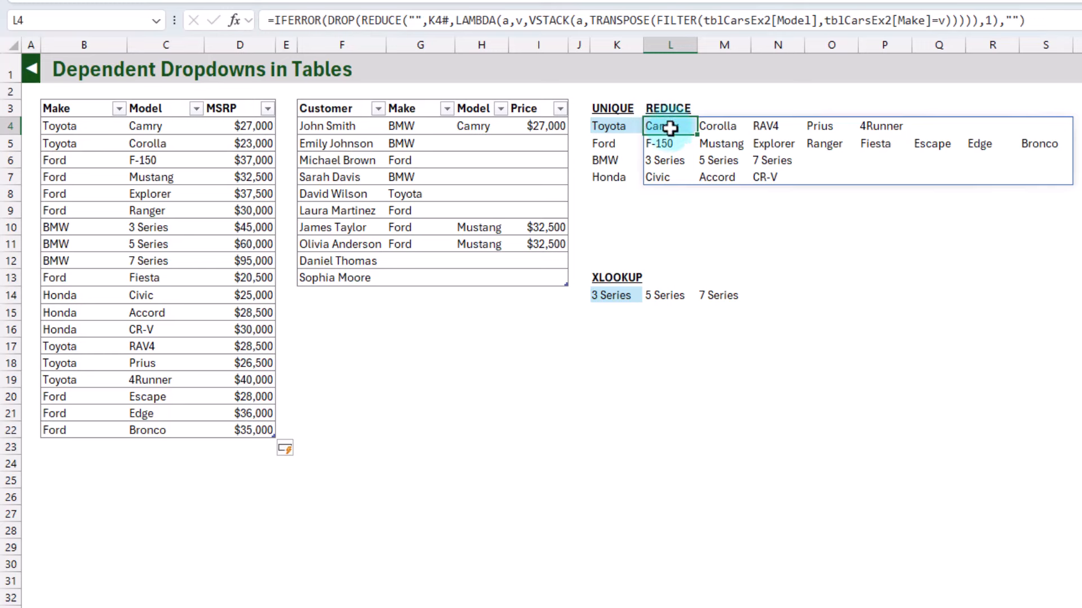
click(868, 147)
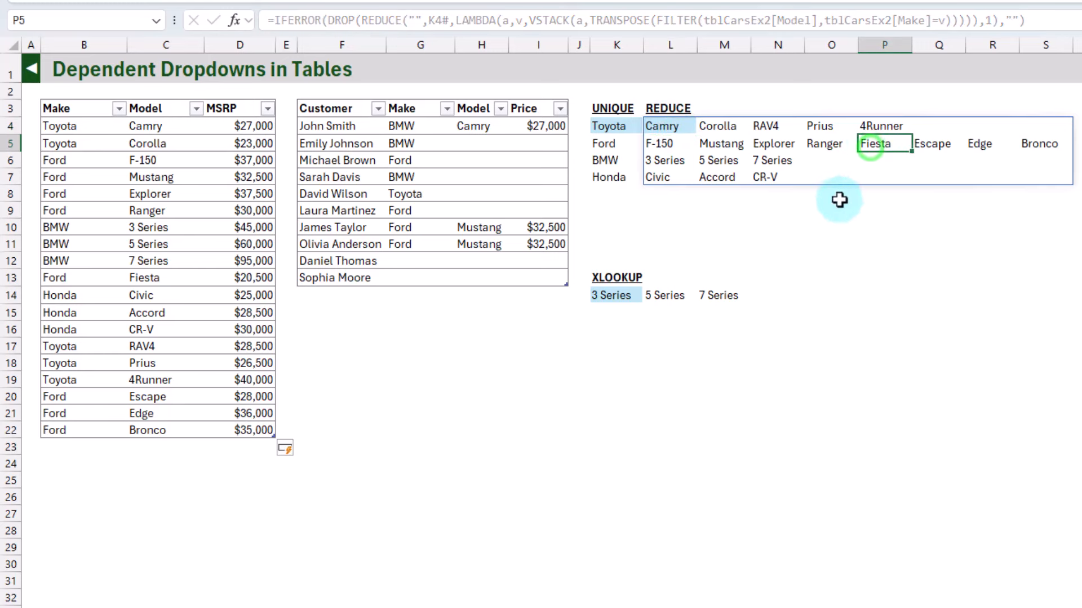
Choose Fiesta as the model in H6 from its dropdown list
click(472, 163)
click(515, 161)
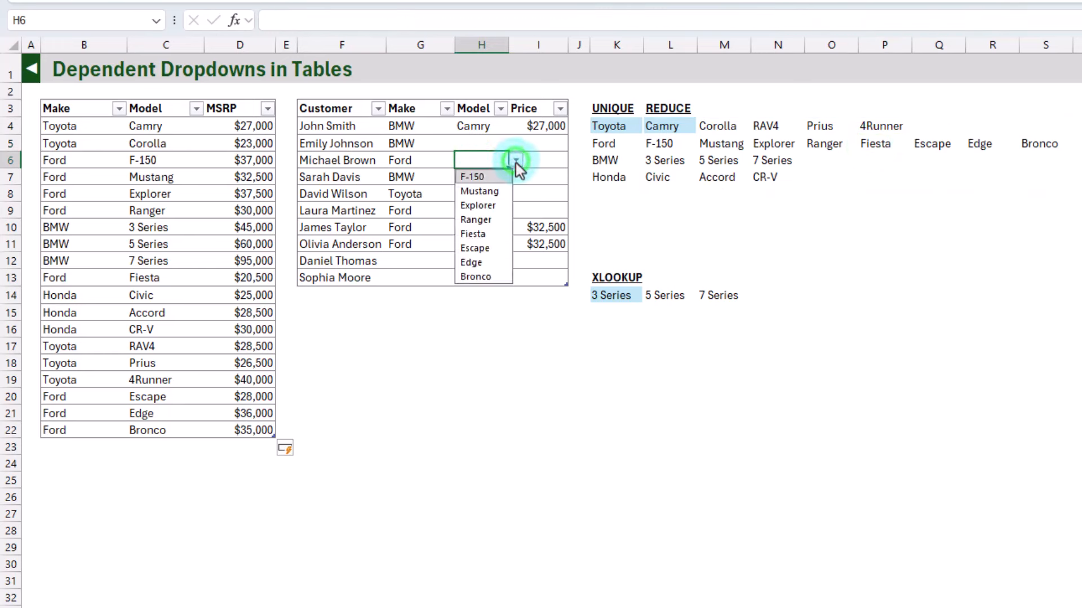
click(486, 238)
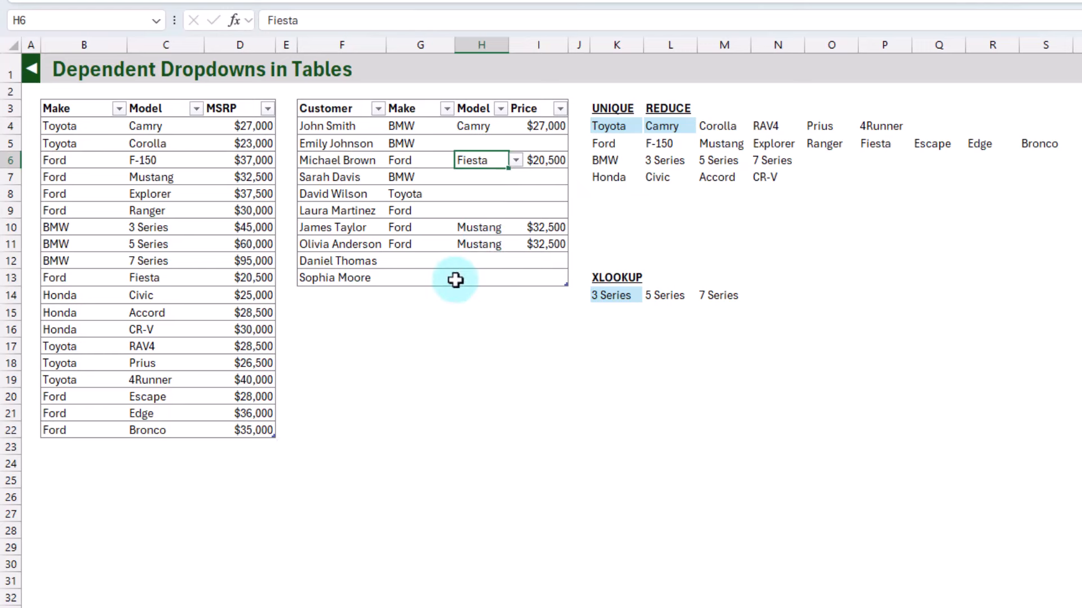
Choose Honda as the make in G13 and Civic as the model in H13 from their dropdown lists
click(407, 277)
click(460, 282)
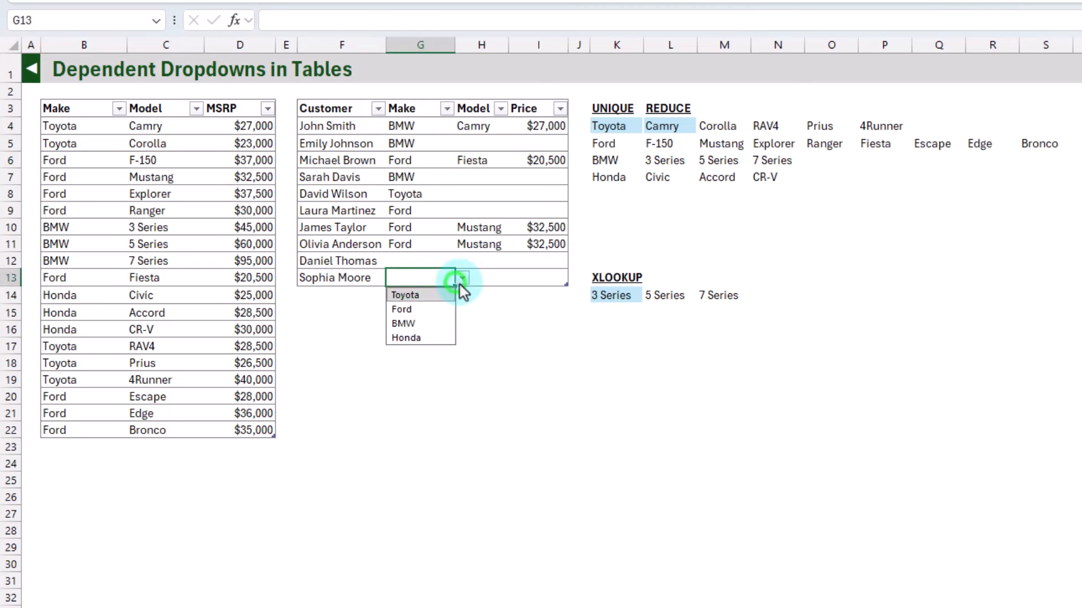
click(418, 339)
click(495, 275)
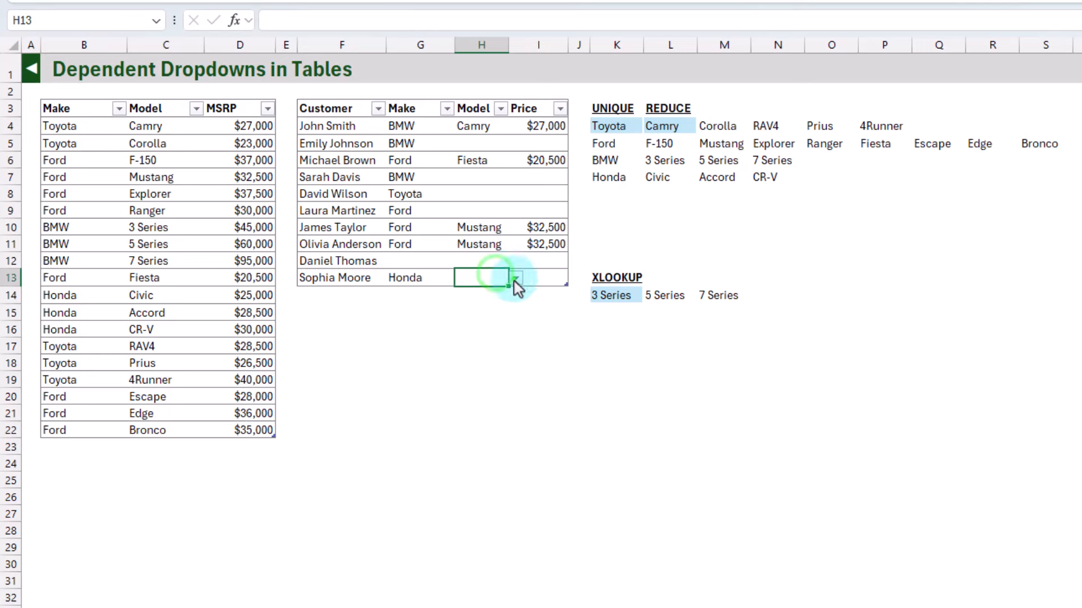
click(515, 279)
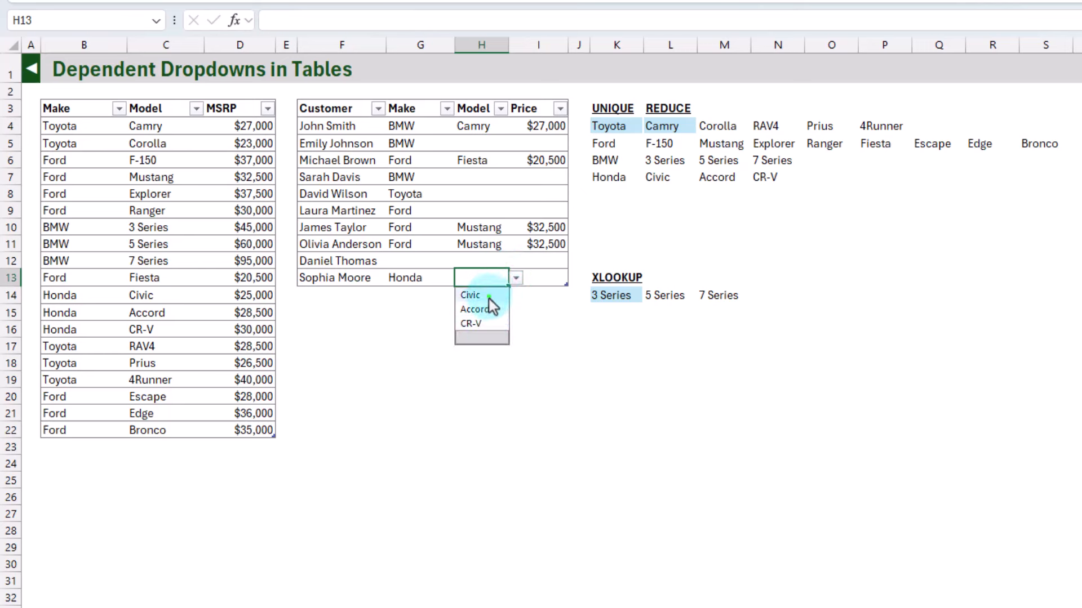
click(489, 299)
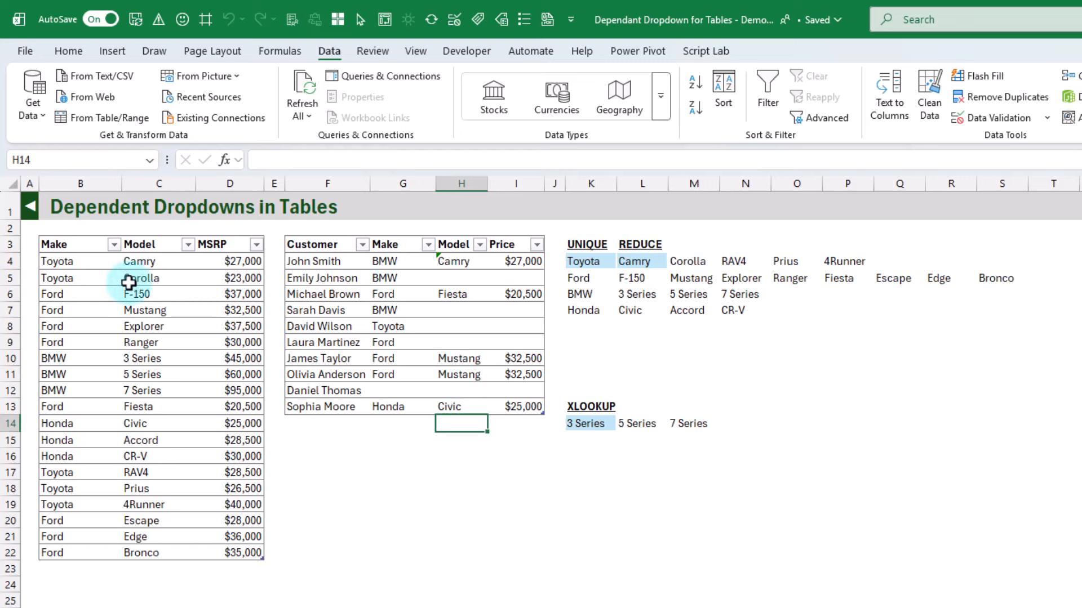
Check the list source in the data validation settings of the customer table's Make column, leaving the settings unchanged
click(401, 233)
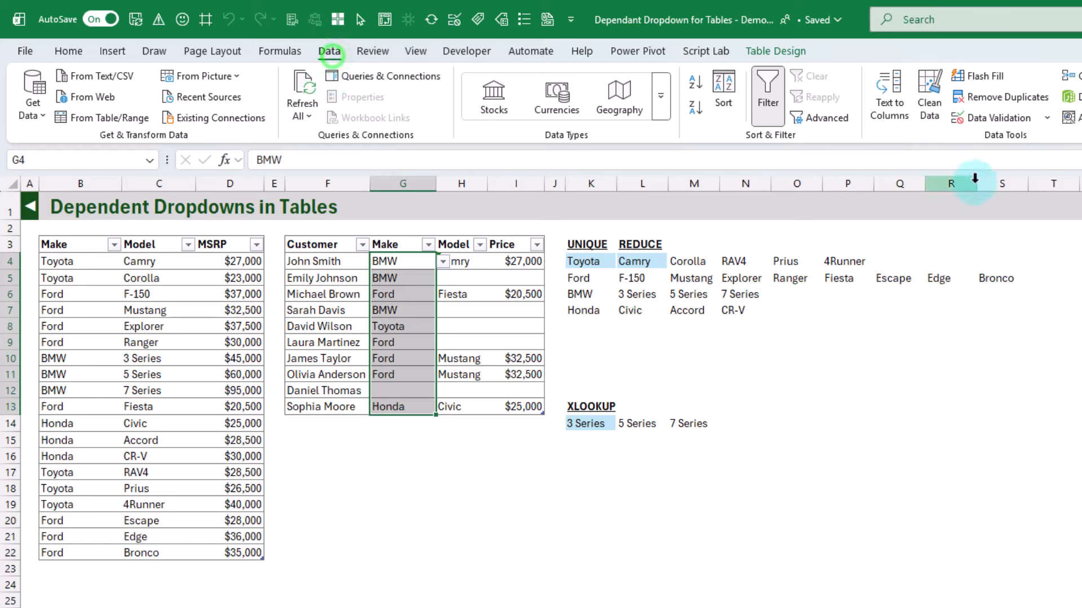
click(1021, 119)
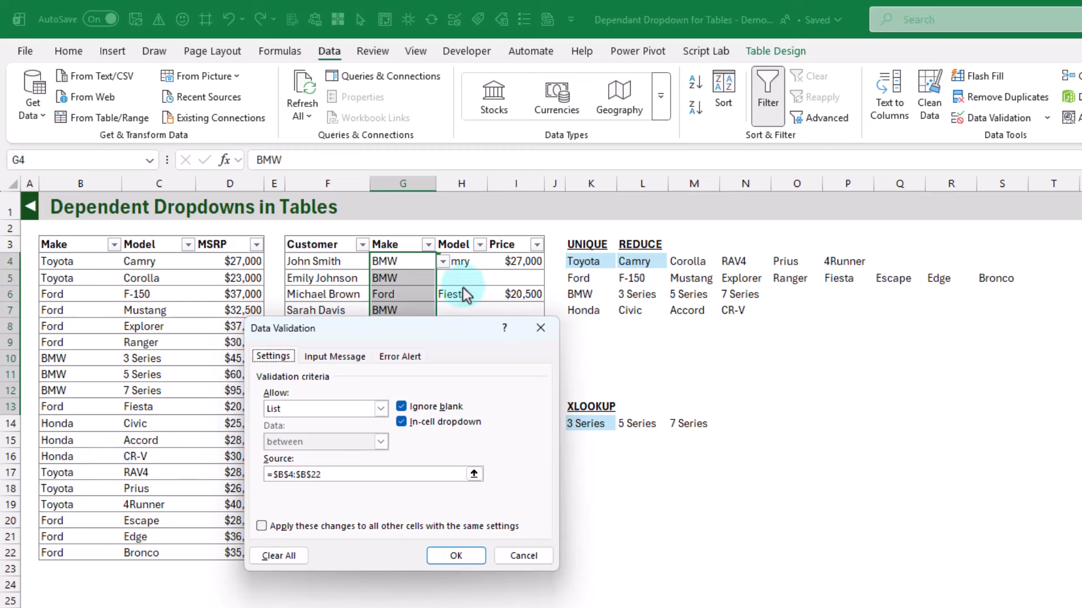
click(519, 558)
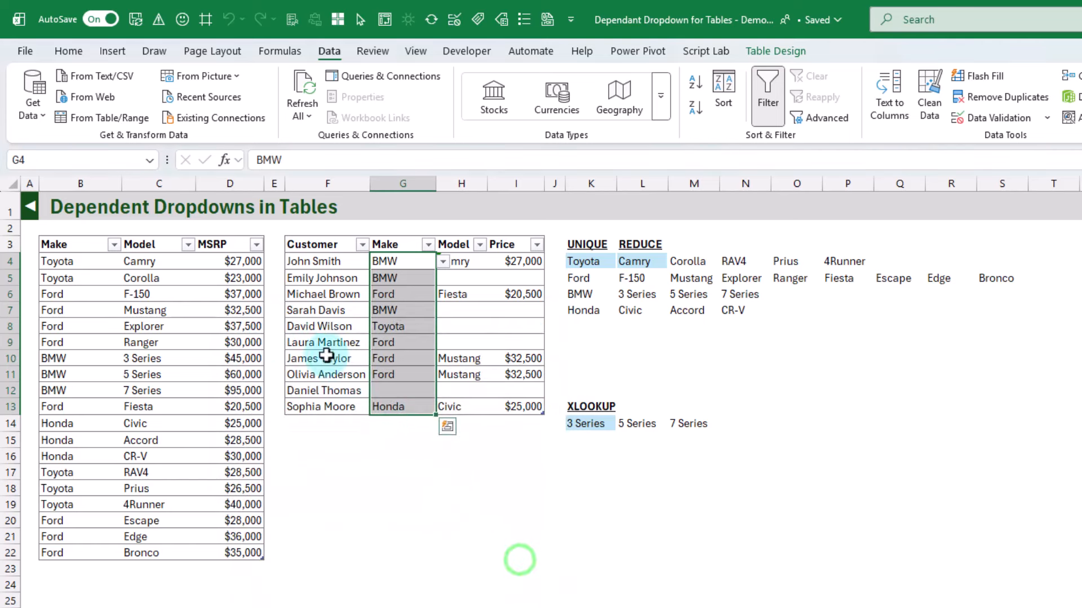
Define the workbook-scoped name lstMake for the car table's Make column, referring to =tblCarsEx2[Make]
click(86, 240)
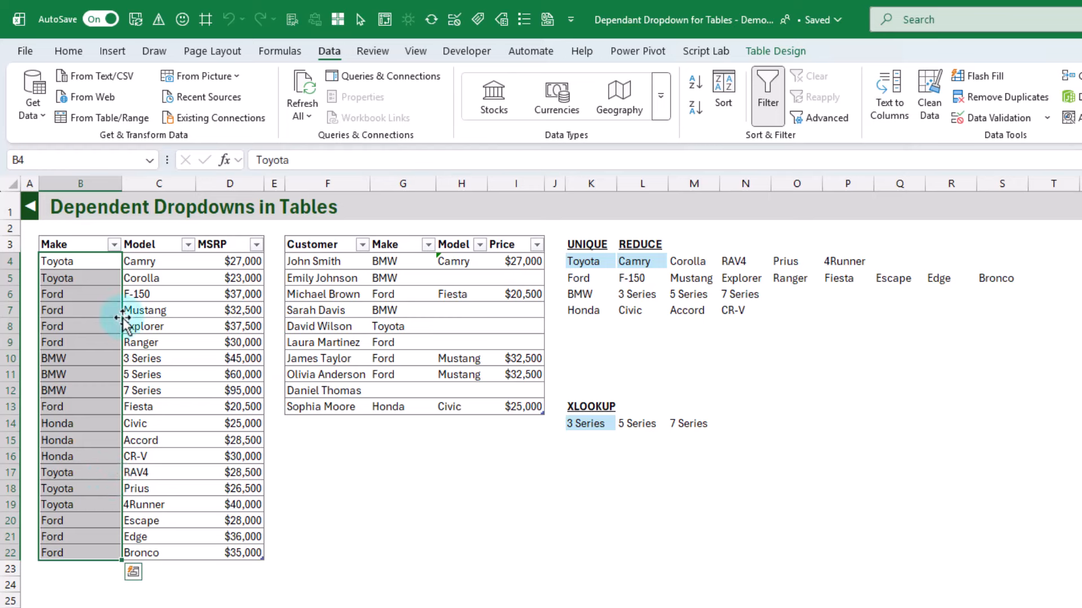
click(280, 52)
click(682, 75)
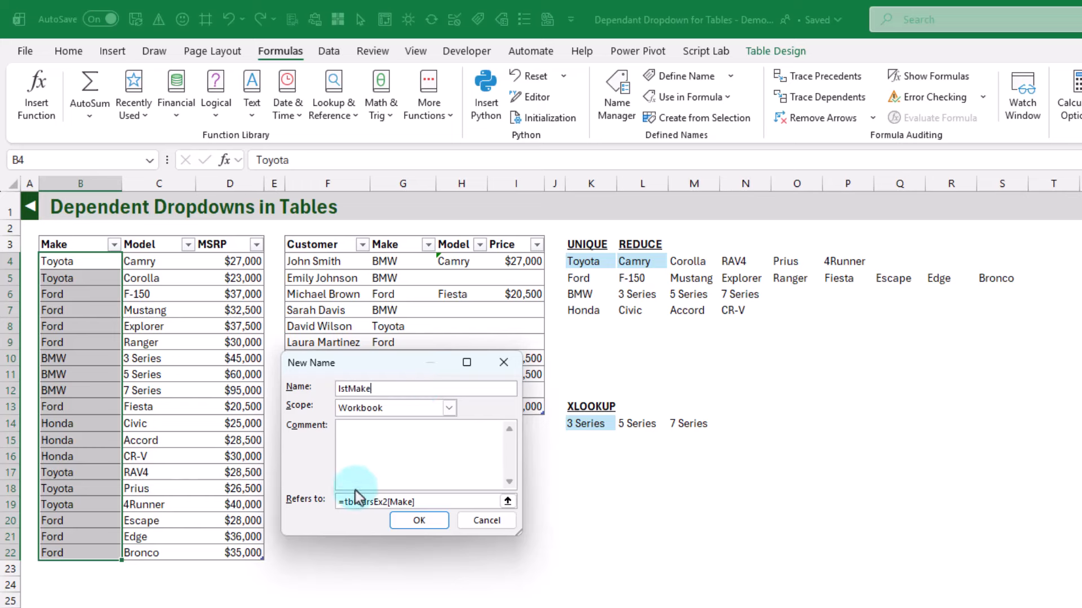
click(428, 524)
Set the list validation source of the customer table's Make column to the defined name, =lstMake
click(399, 239)
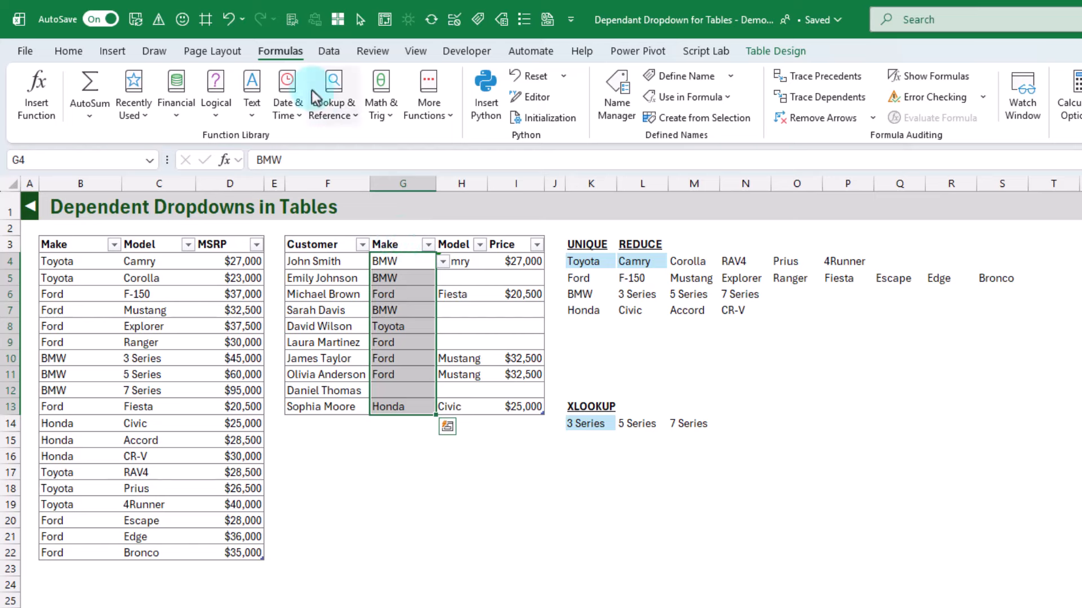
click(281, 52)
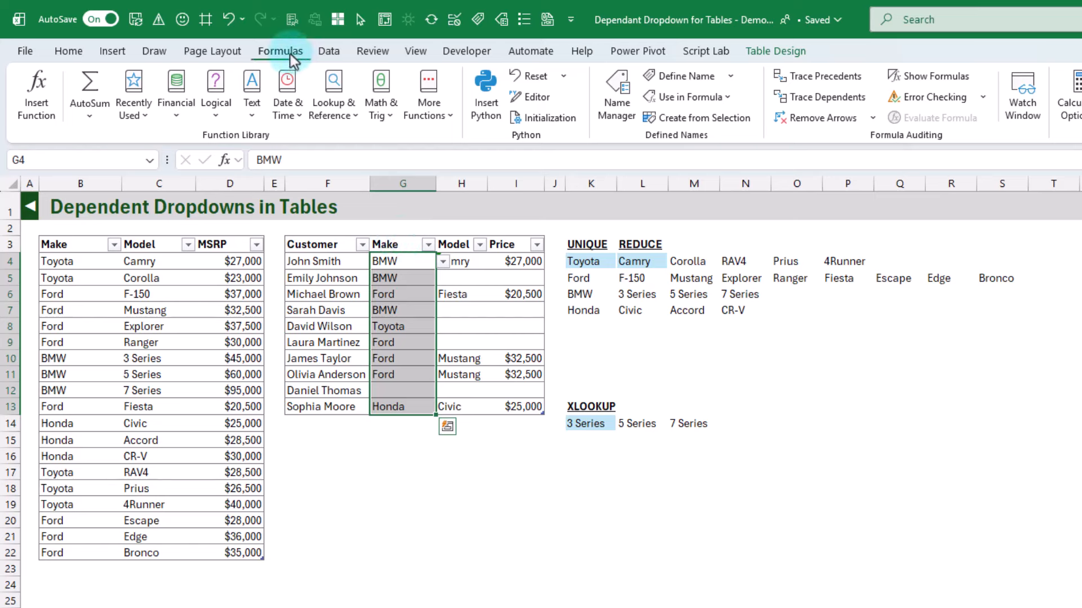
click(329, 52)
click(993, 119)
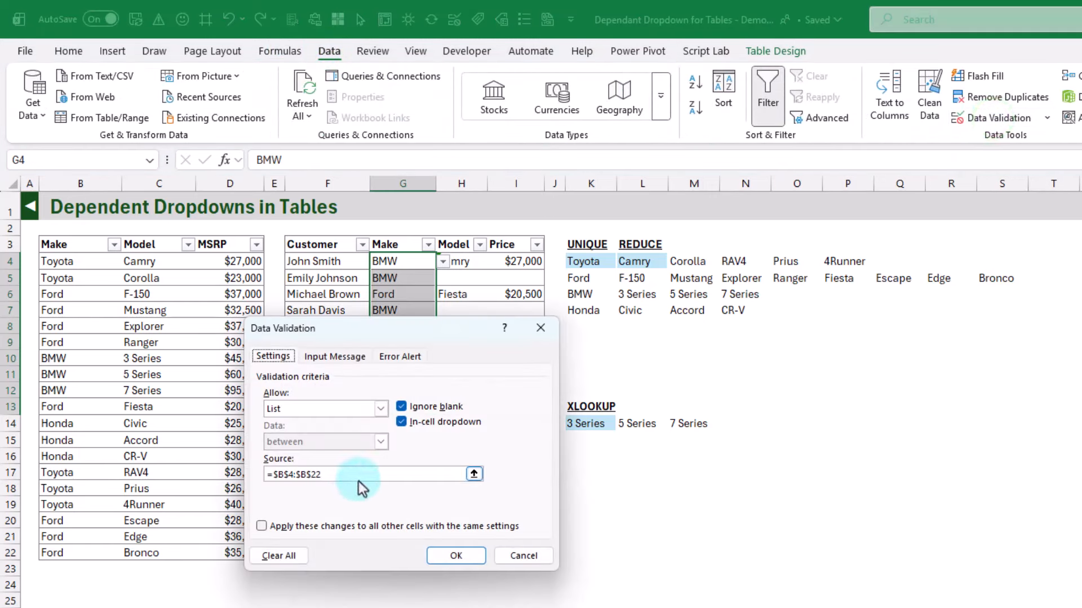
drag(374, 474, 270, 476)
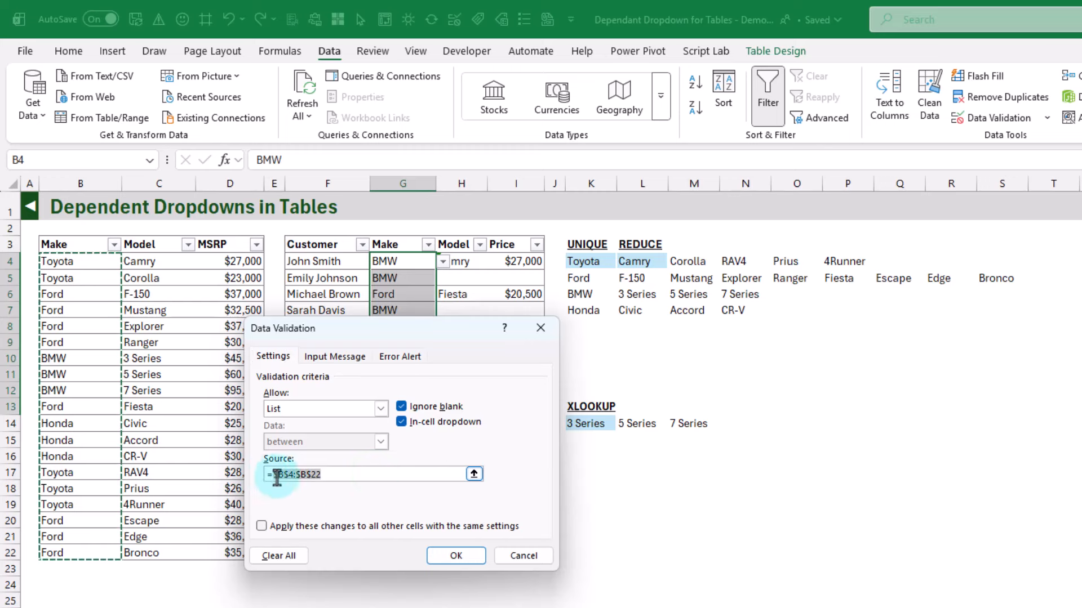
key(BackSpace)
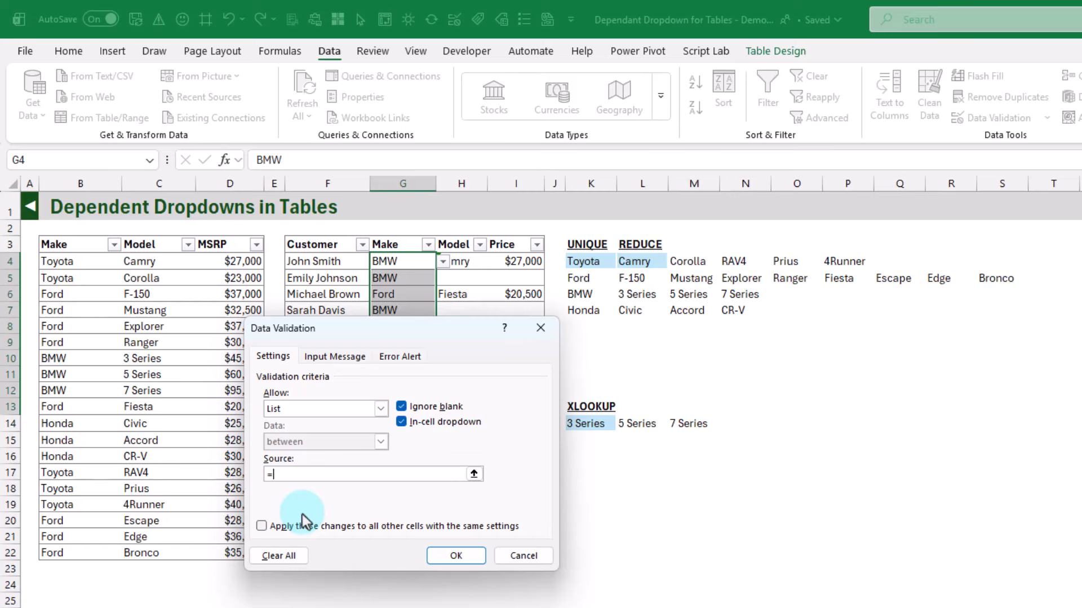
key(F3)
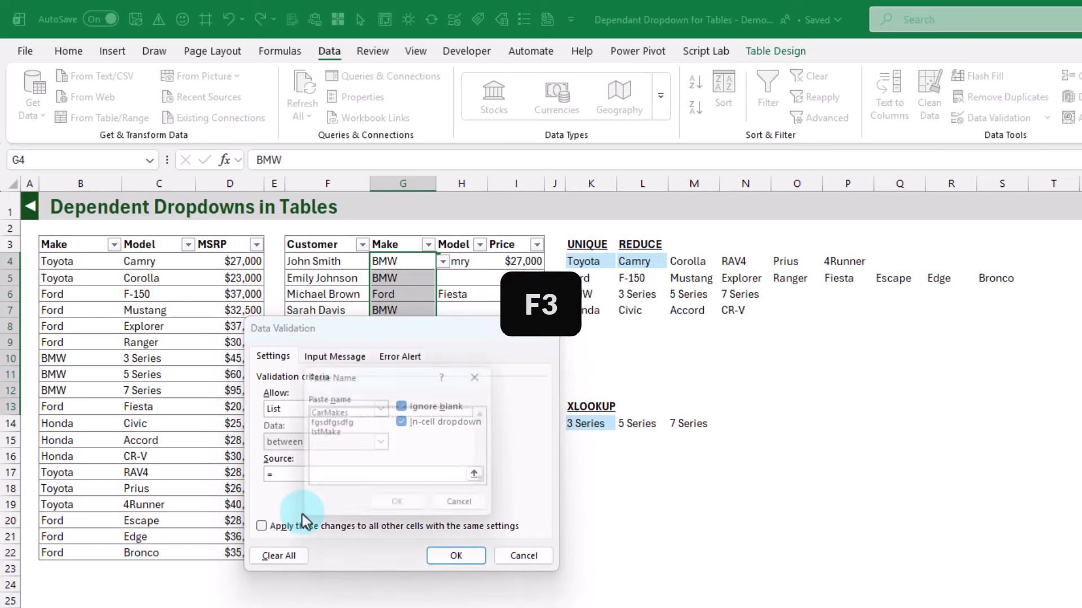
double_click(327, 434)
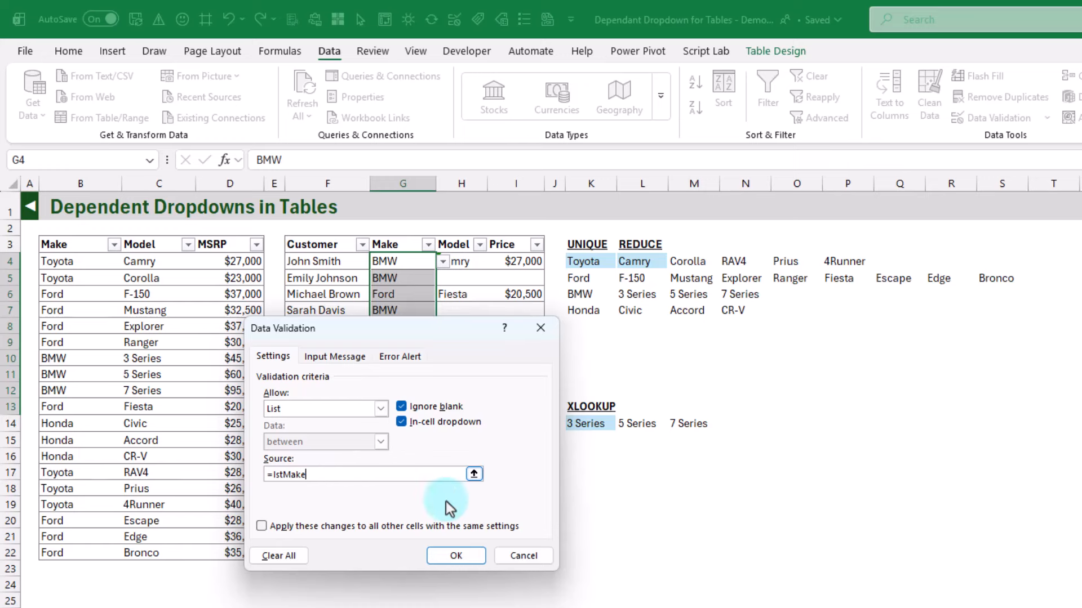
click(456, 557)
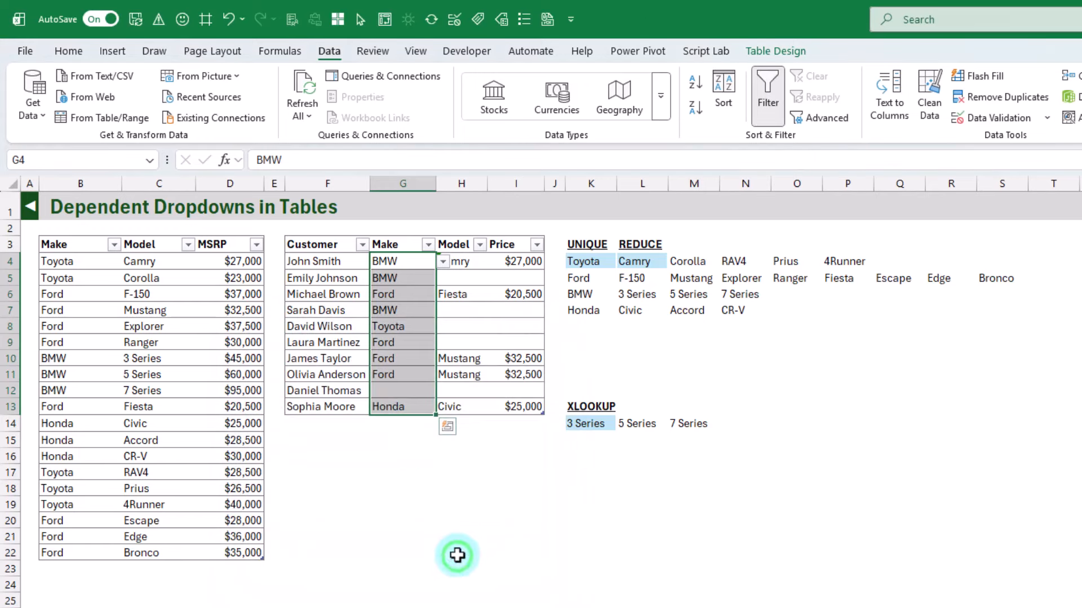
Check the choices offered by the Make dropdown in G4, leaving the selected make unchanged
click(440, 257)
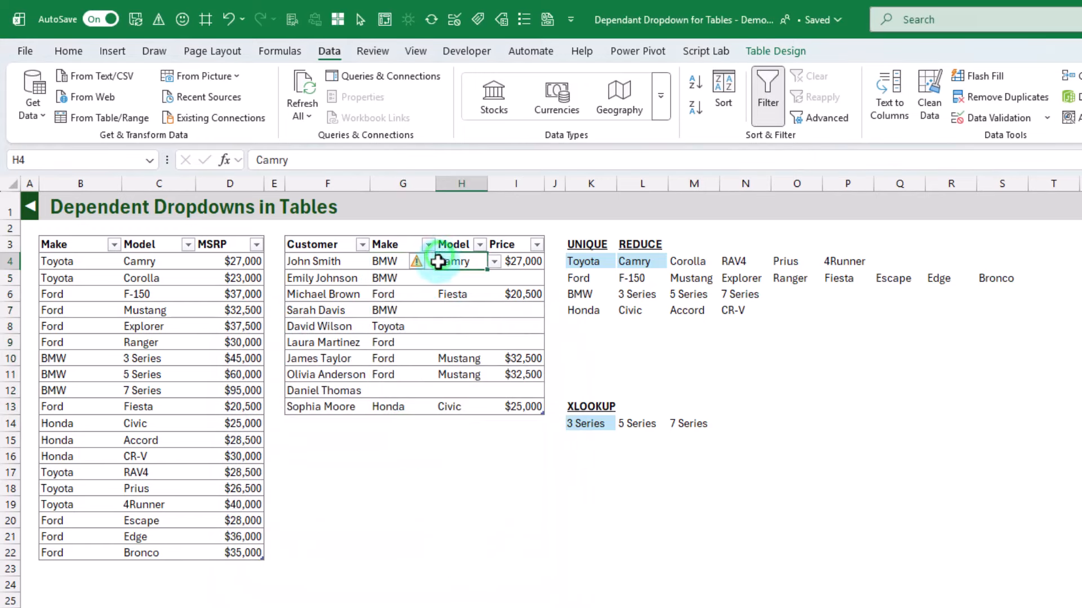
click(395, 261)
click(443, 263)
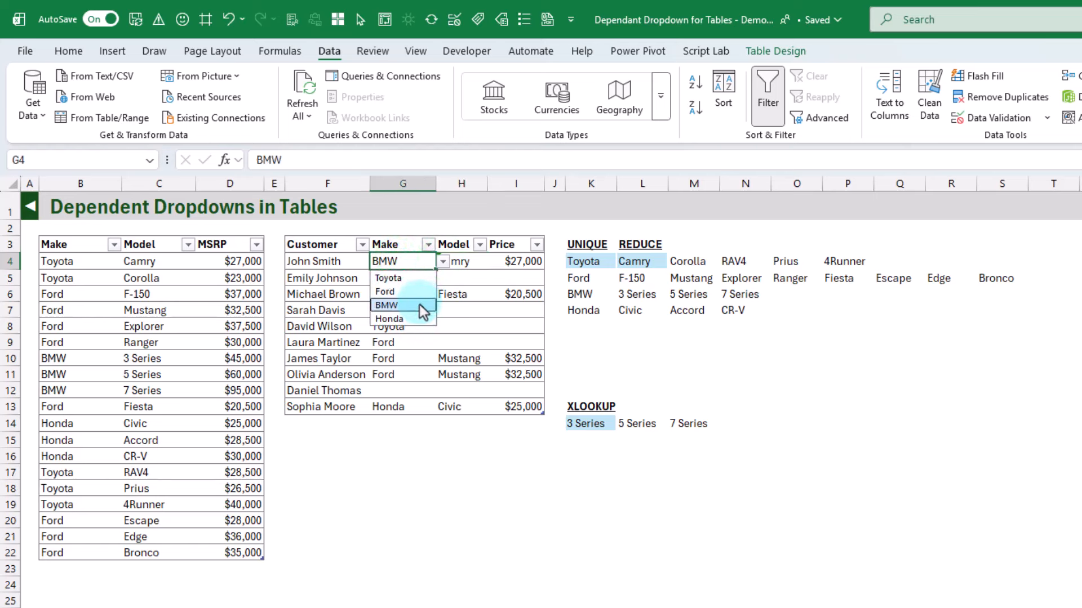
click(400, 357)
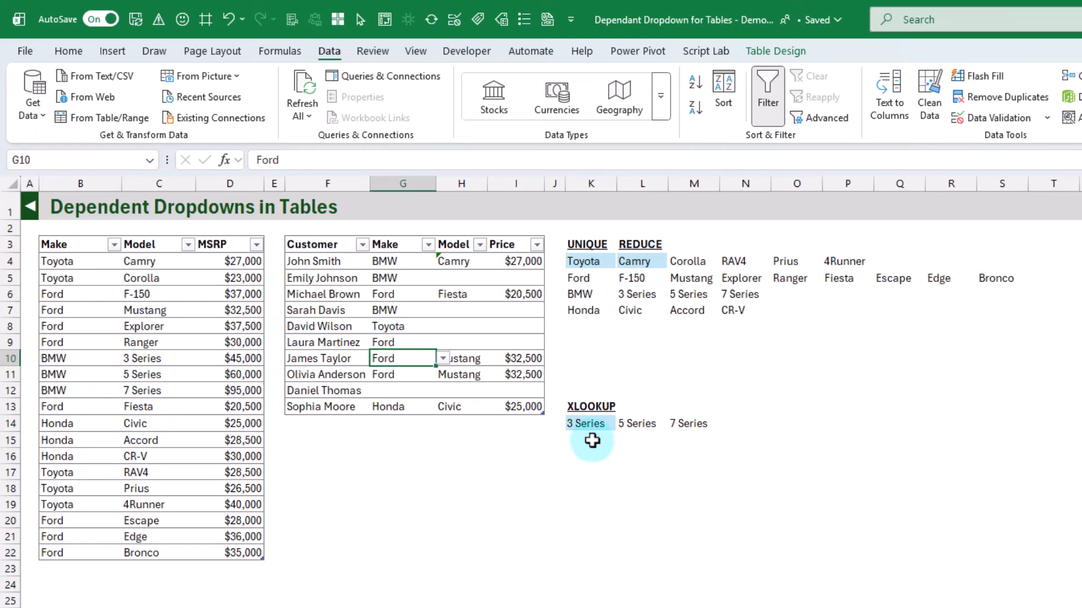
Replace the lookup value in K14's XLOOKUP formula with the sheet-qualified reference 'Ex2'!G4
click(588, 422)
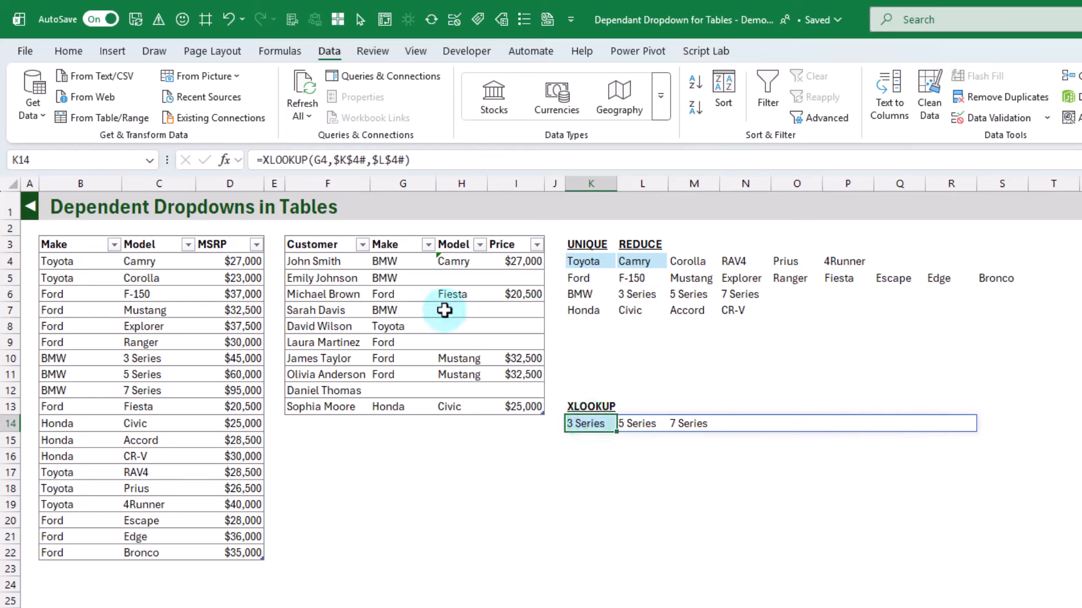
double_click(319, 160)
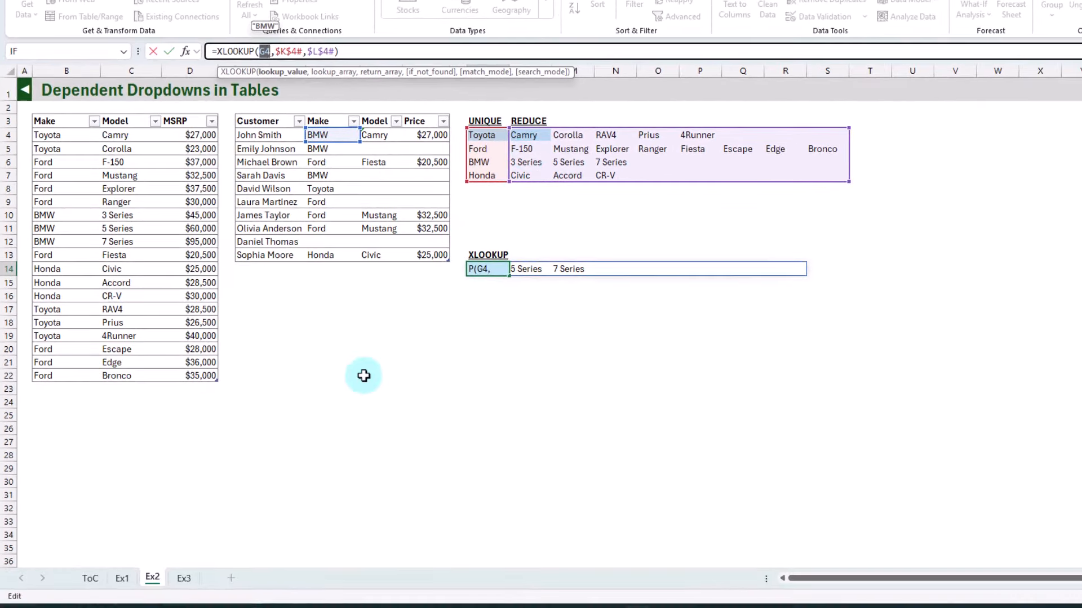
click(183, 579)
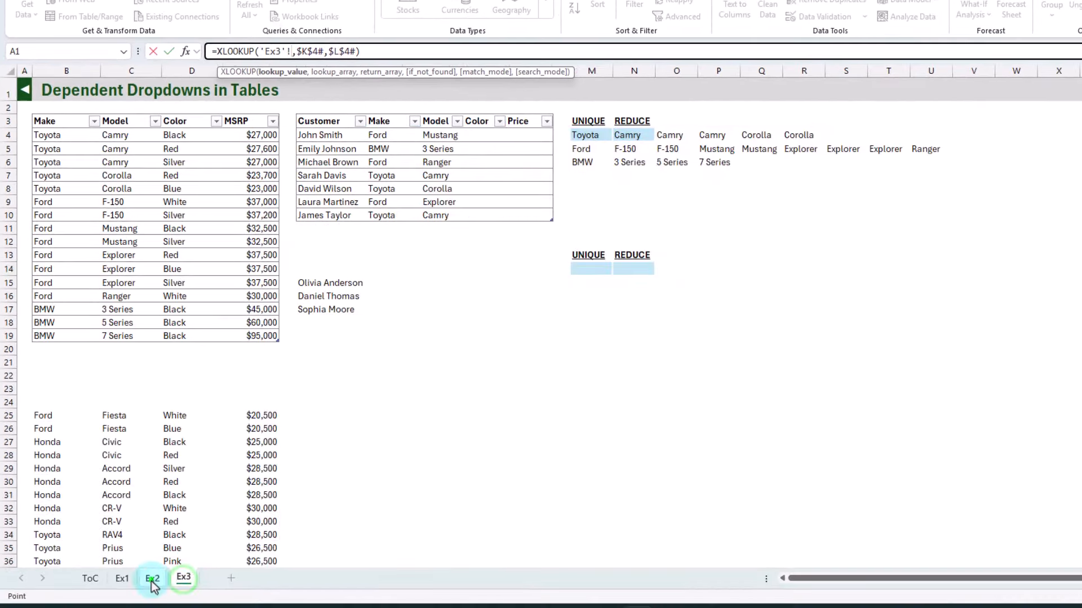
click(152, 578)
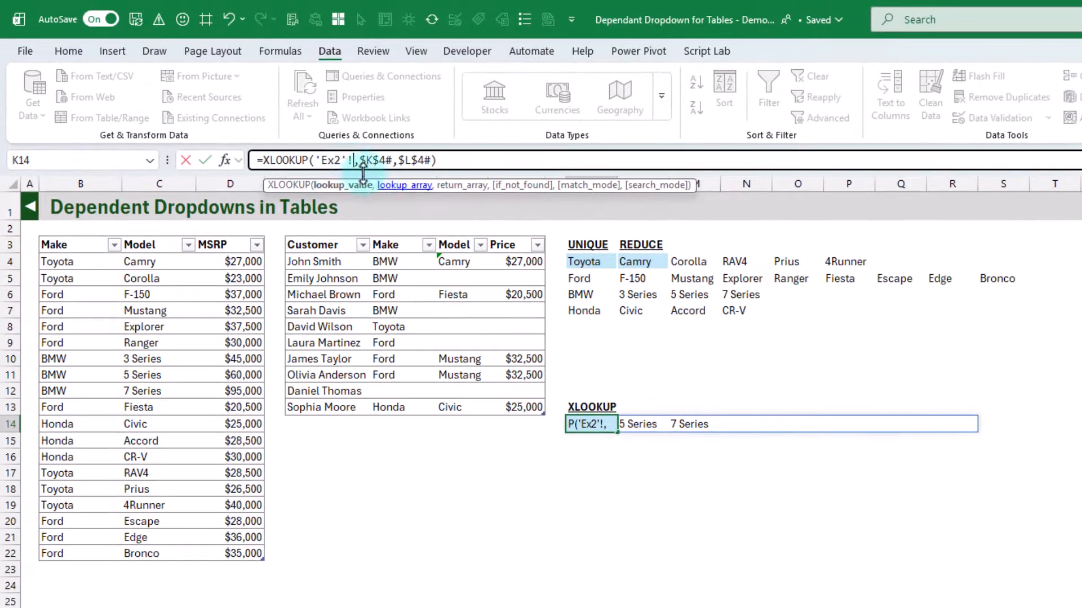
click(392, 260)
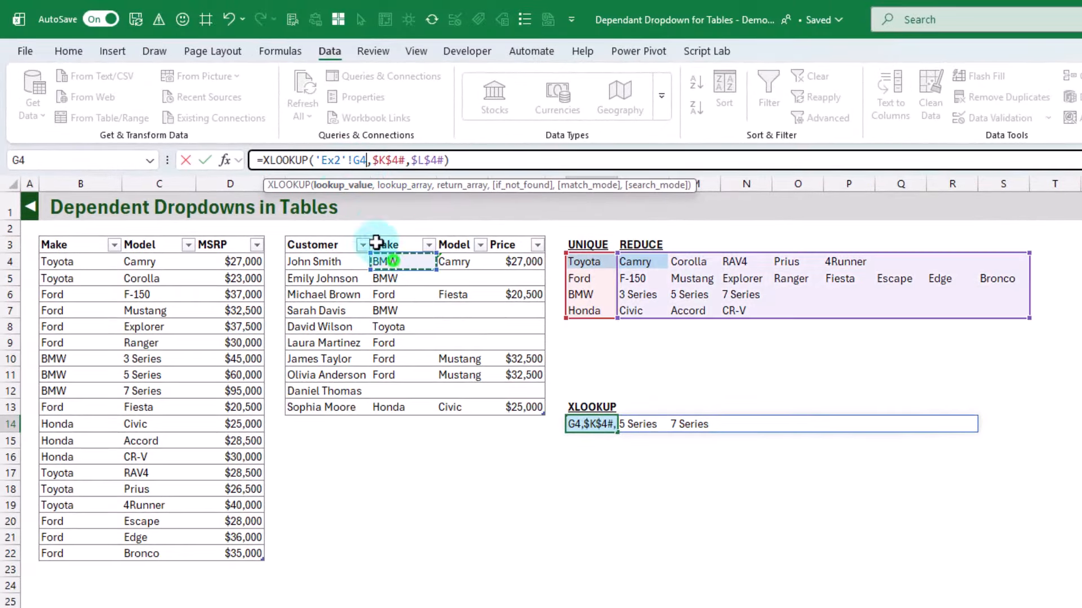
Add the 'Ex2'! sheet prefix to the lookup and return arrays so K14's formula is =XLOOKUP('Ex2'!G4,'Ex2'!$K$4#,'Ex2'!$L$4#)
drag(316, 160, 364, 160)
key(ctrl+c)
click(372, 160)
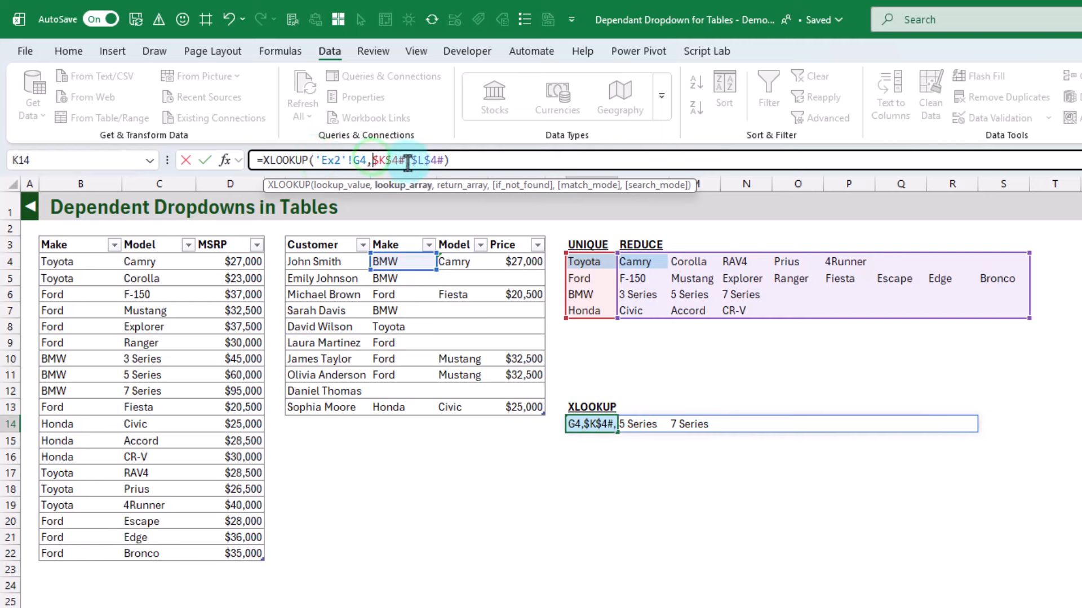
key(ctrl+v)
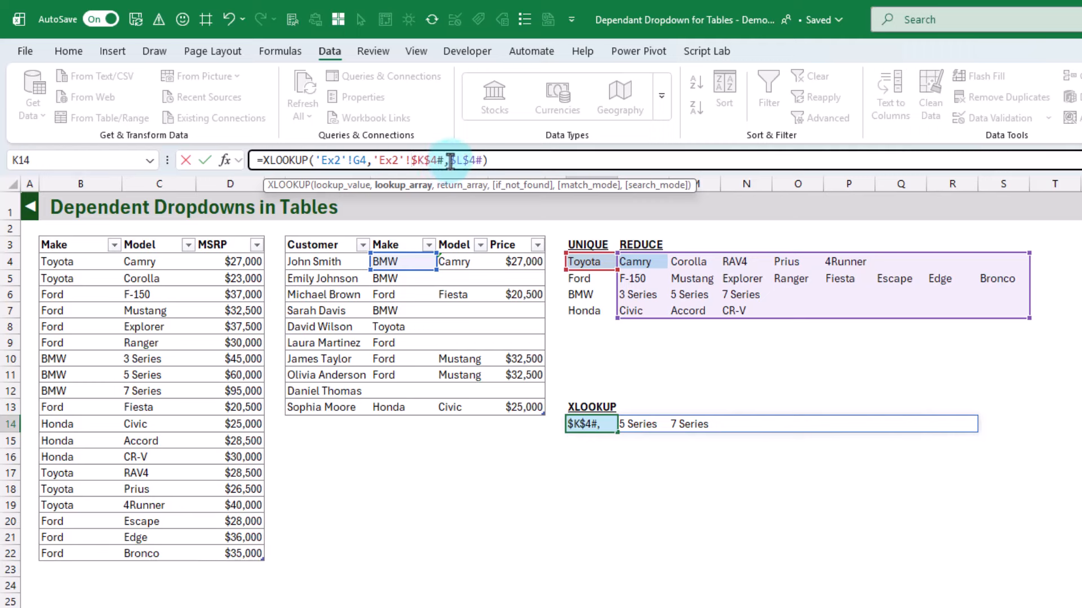
click(451, 160)
key(ctrl+v)
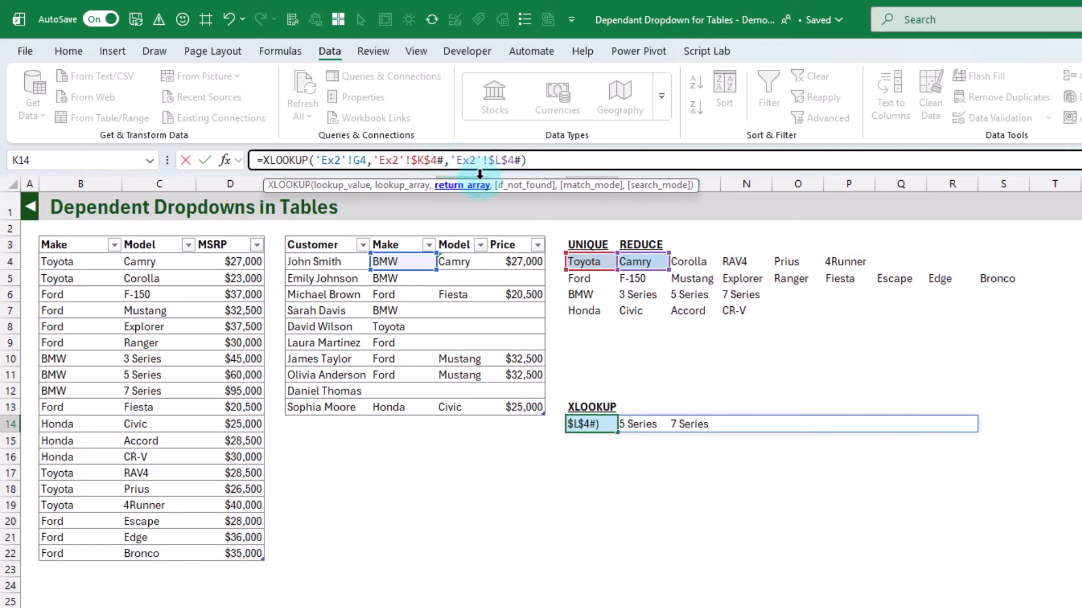
click(205, 160)
Copy K14's formula into the Model column's list validation source: =XLOOKUP('Ex2'!G4,'Ex2'!$K$4#,'Ex2'!$L$4#)
drag(533, 160, 245, 160)
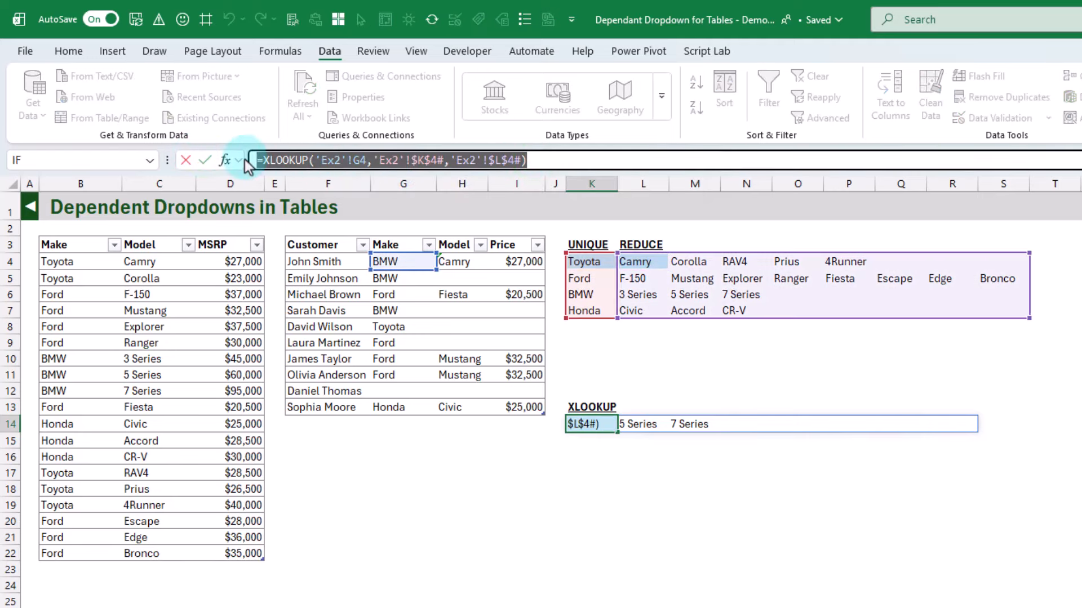
key(Escape)
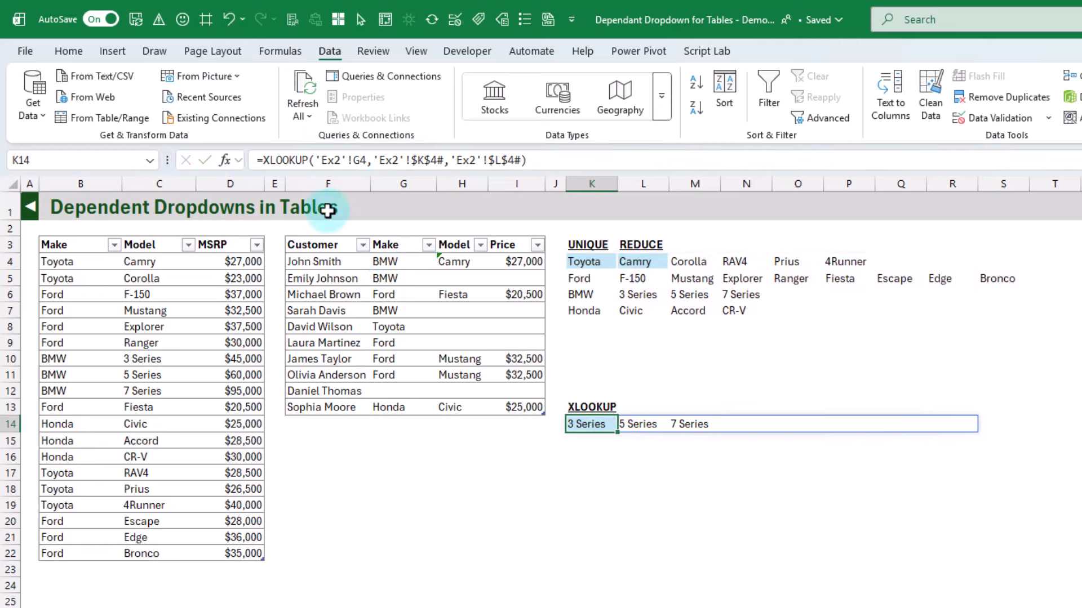
click(459, 239)
click(1015, 120)
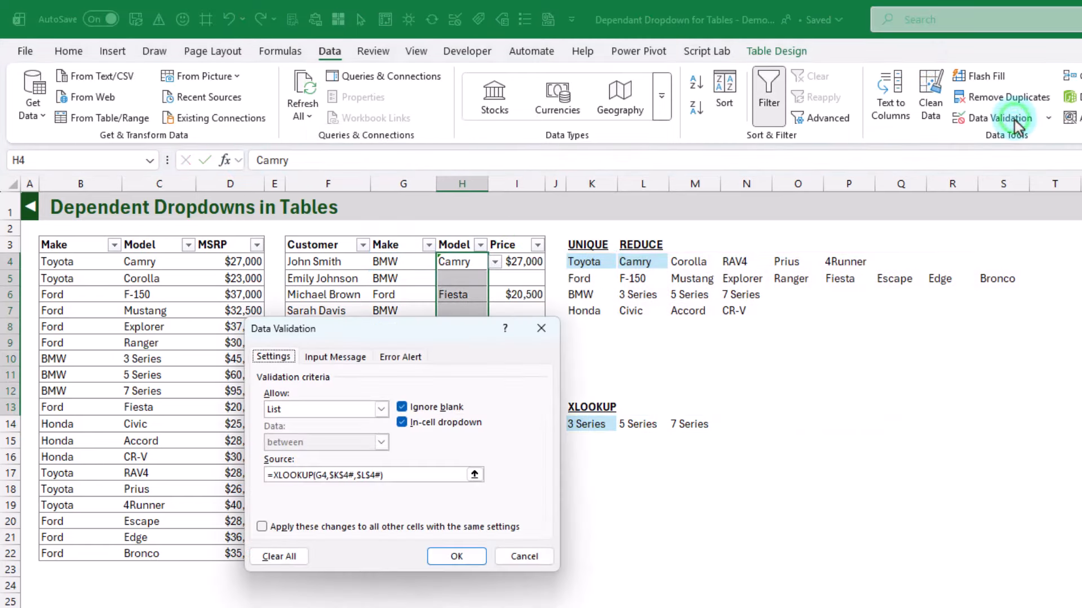
click(415, 473)
drag(415, 473, 262, 468)
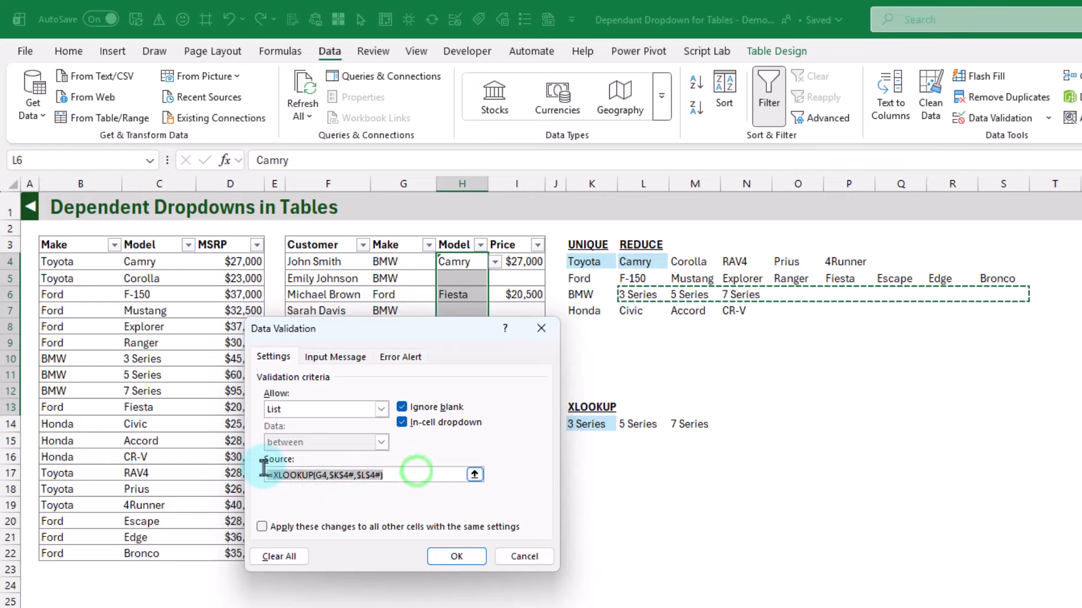
key(ctrl+v)
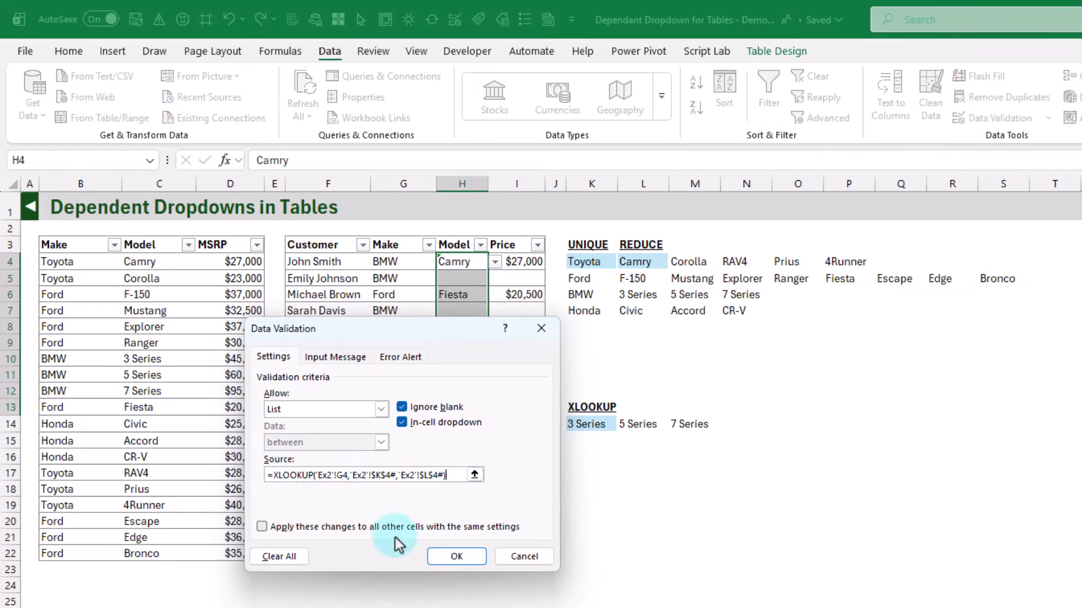
click(456, 562)
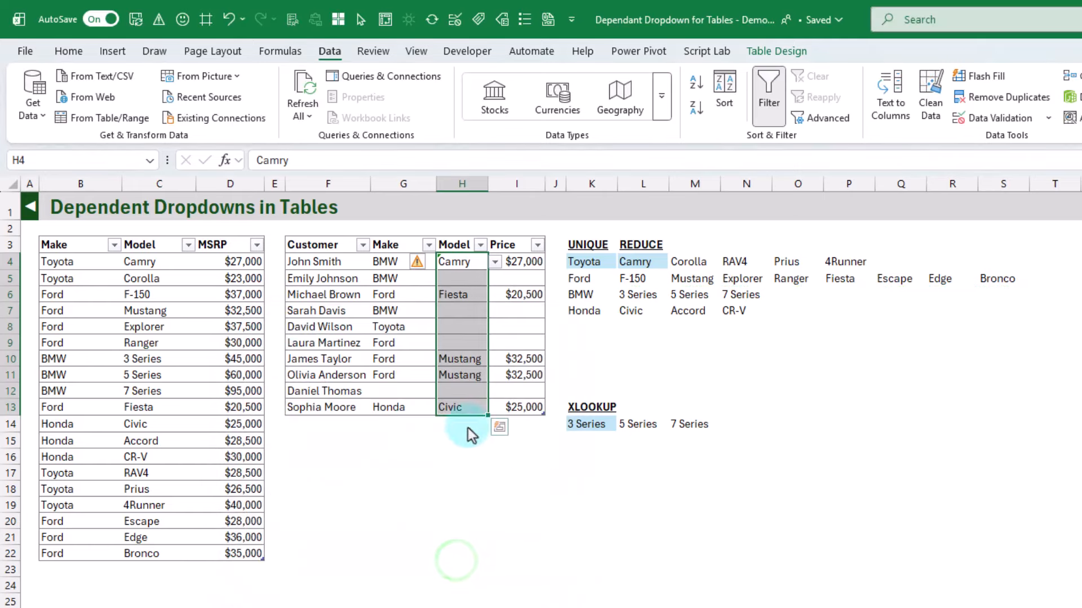
Choose 5 Series as the model in H4 from its dropdown list
click(475, 260)
click(493, 263)
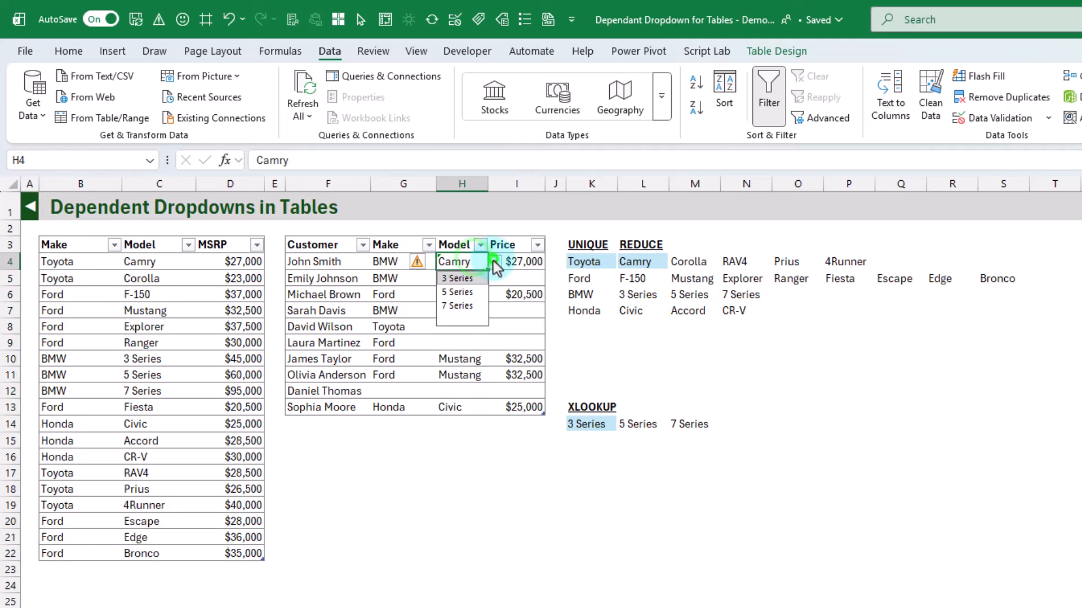
click(467, 291)
click(508, 339)
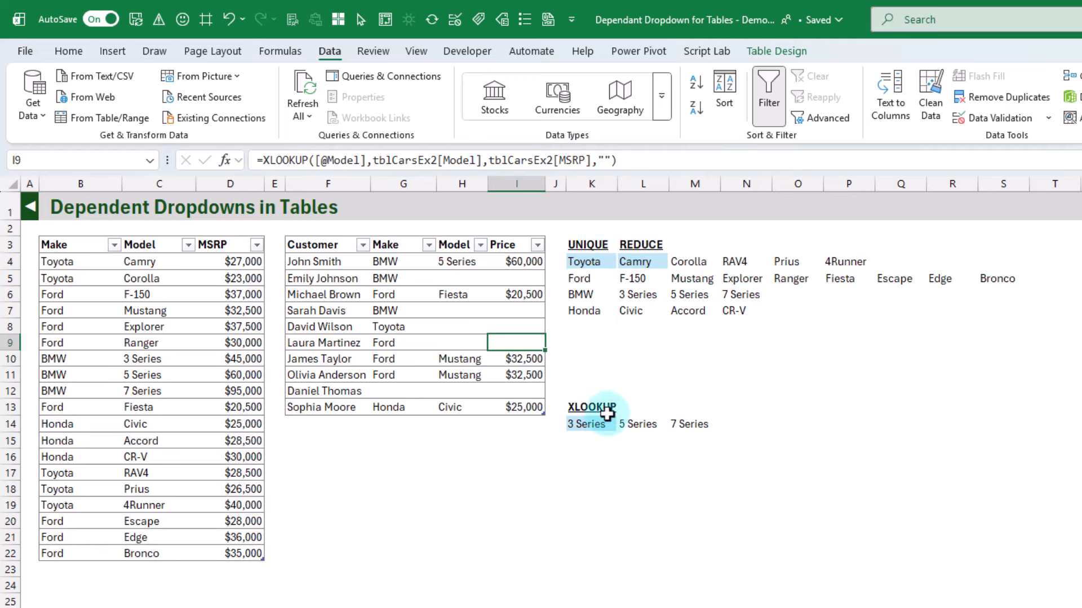
Clear the XLOOKUP heading and helper formula by filling the blank cell K12 down through K15
click(587, 391)
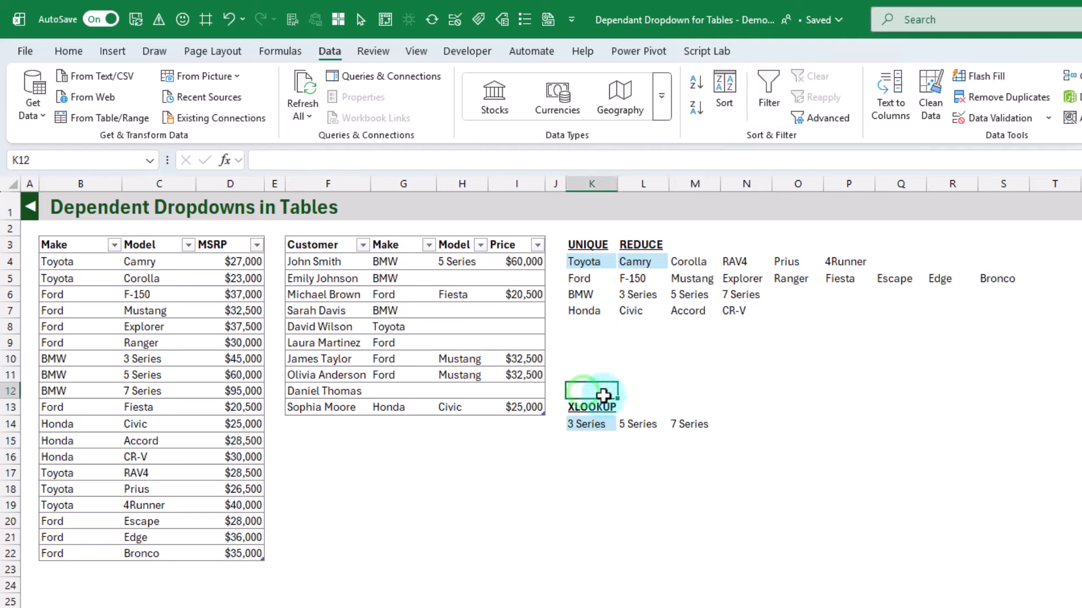
drag(618, 398, 620, 449)
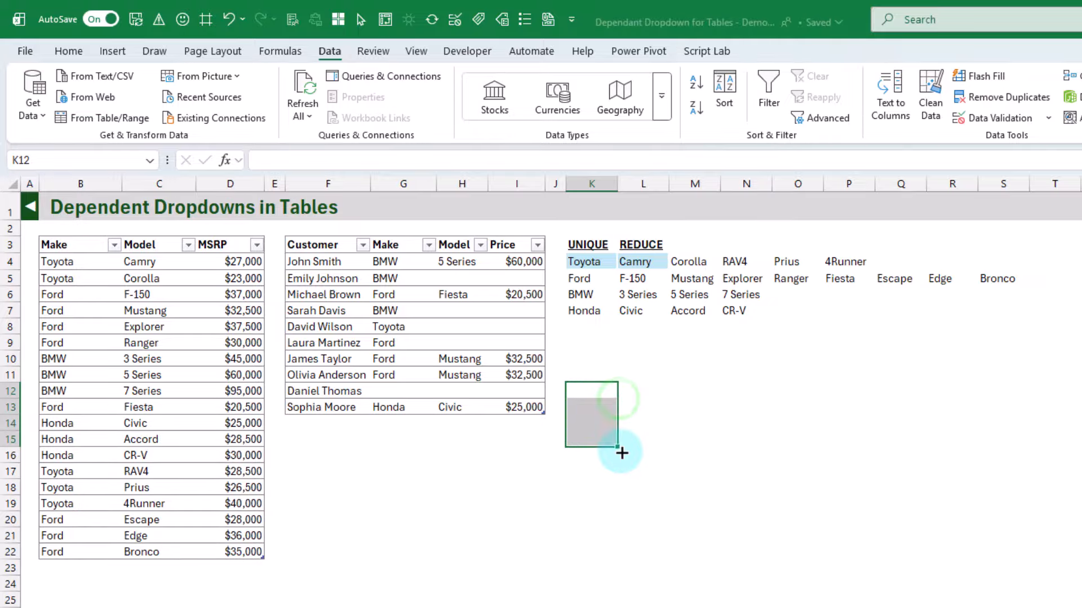
click(596, 407)
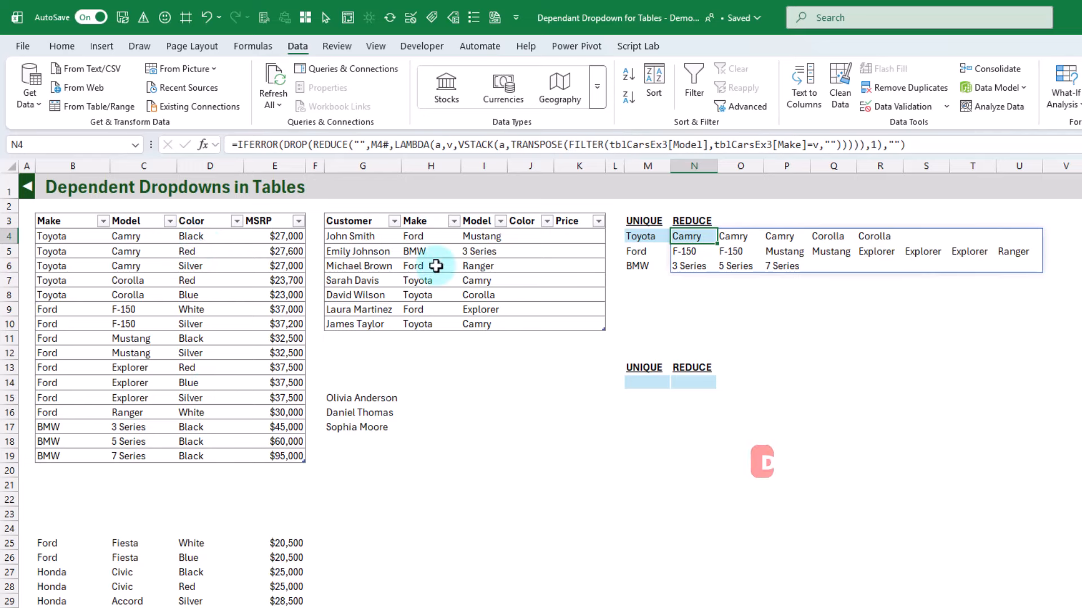
On sheet Ex3, list the distinct models under the lower UNIQUE heading by entering =UNIQUE(tblCarsEx3[Model]) in M14
click(431, 239)
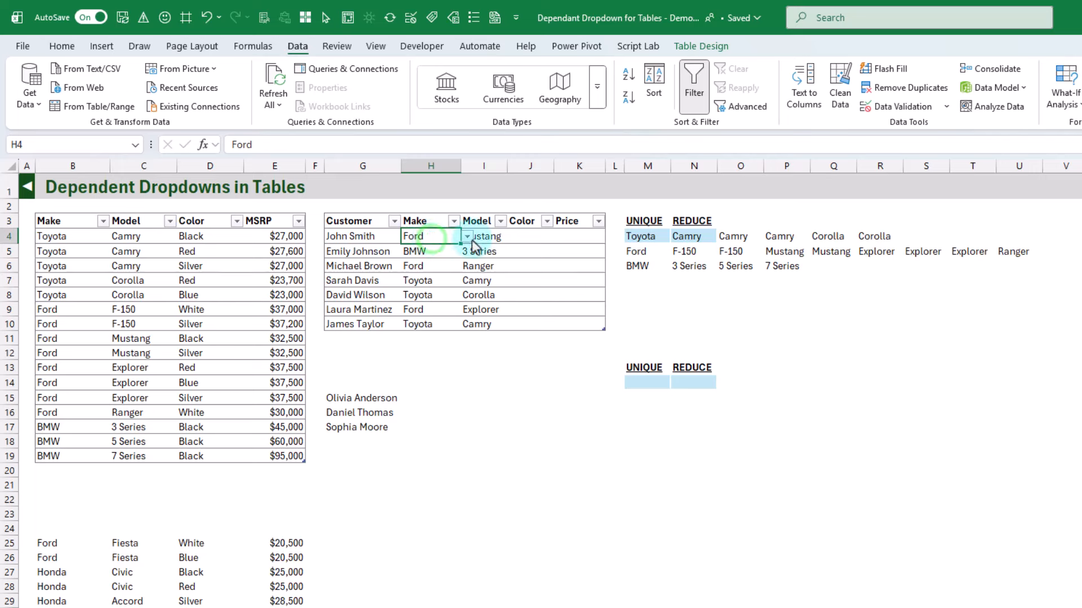
click(494, 238)
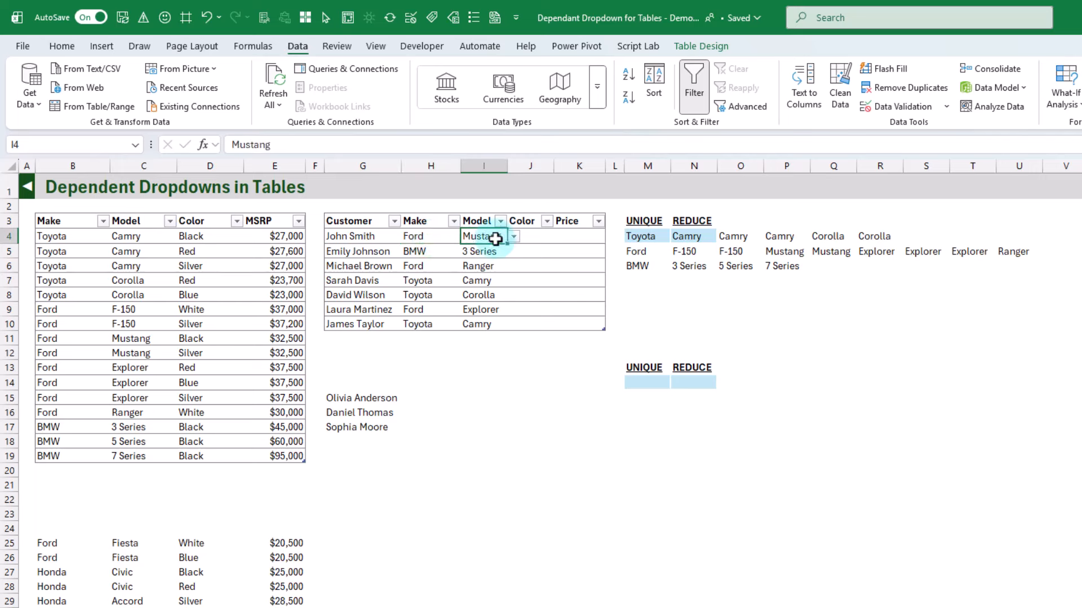
click(534, 236)
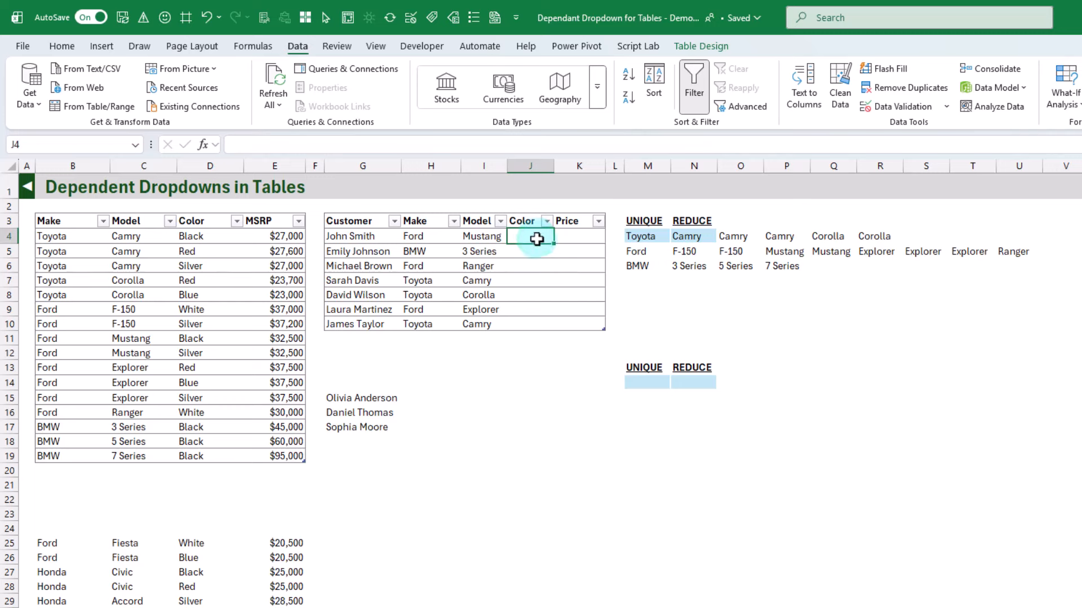
drag(645, 237, 695, 265)
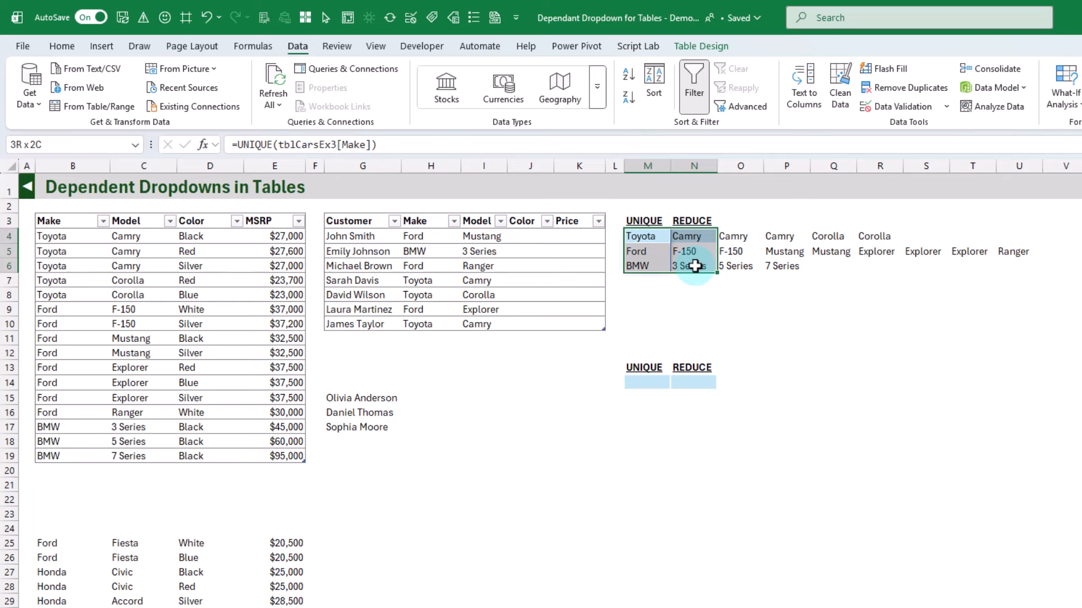
click(651, 384)
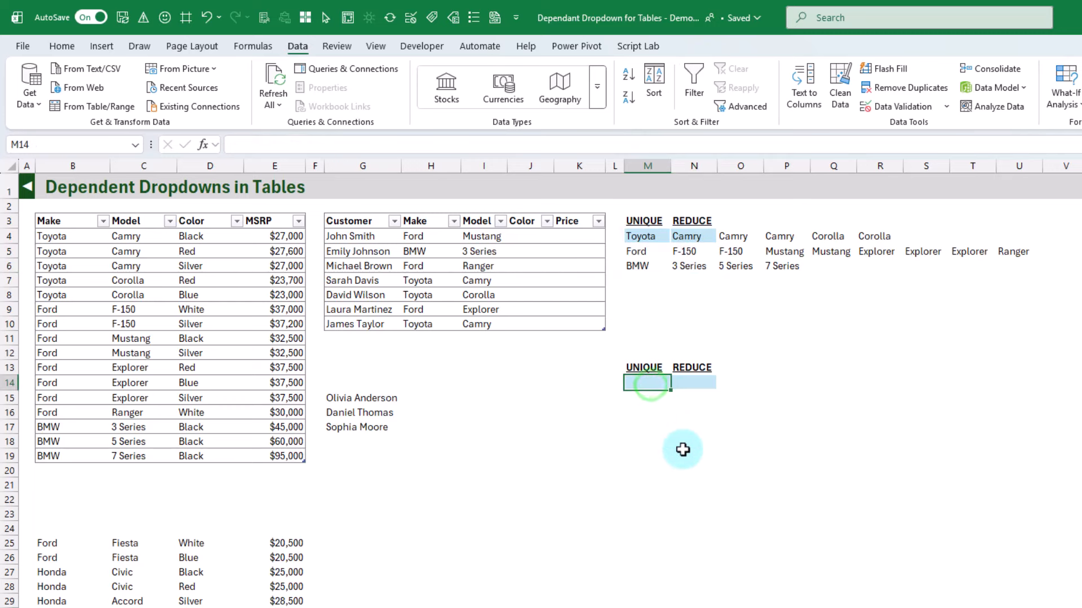
text(=)
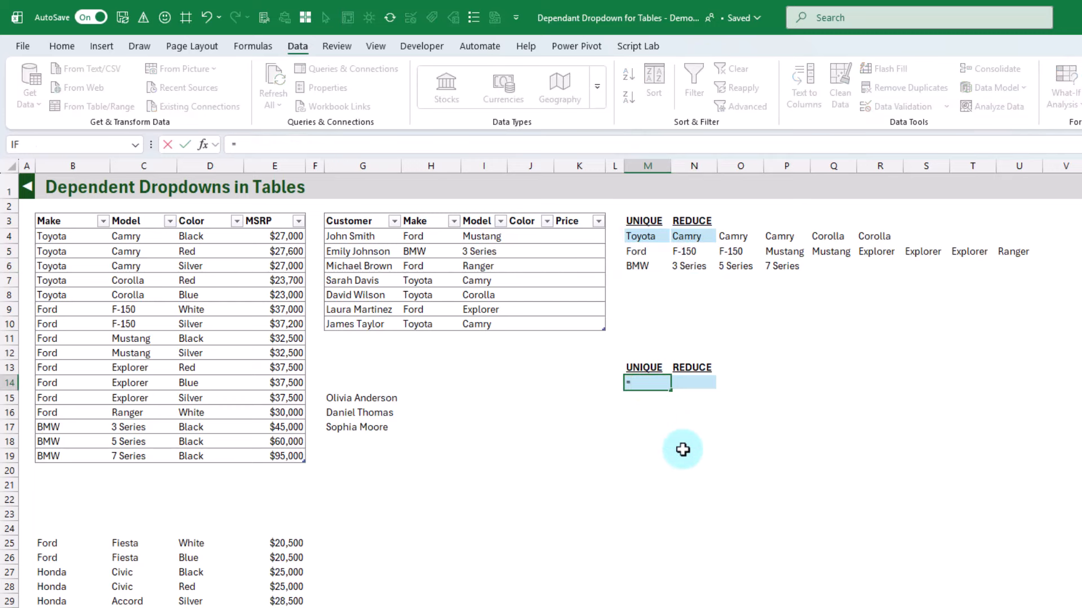
text(un)
key(Tab)
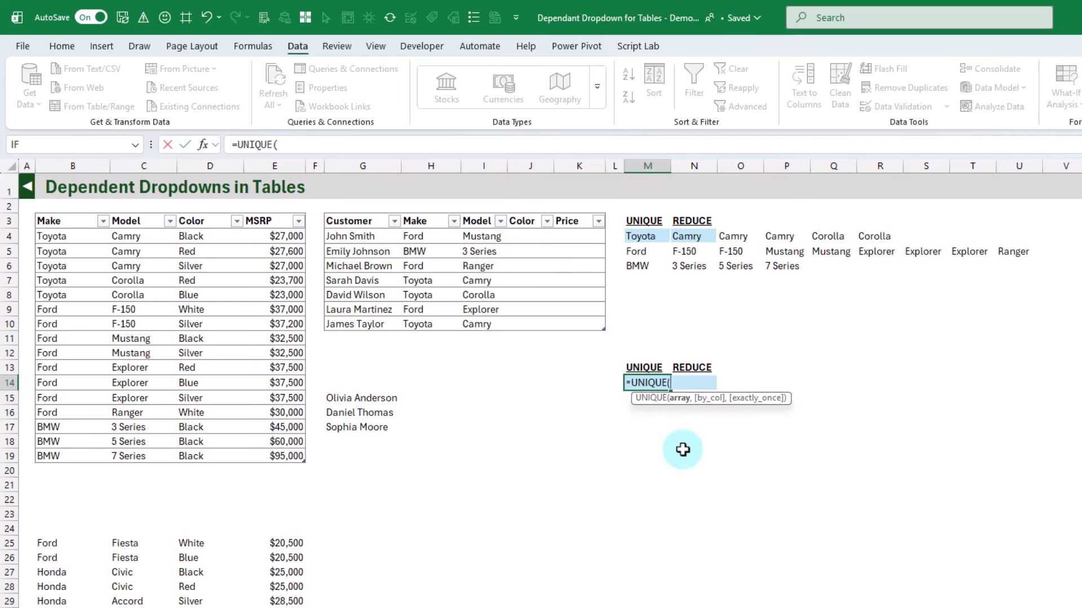
click(150, 211)
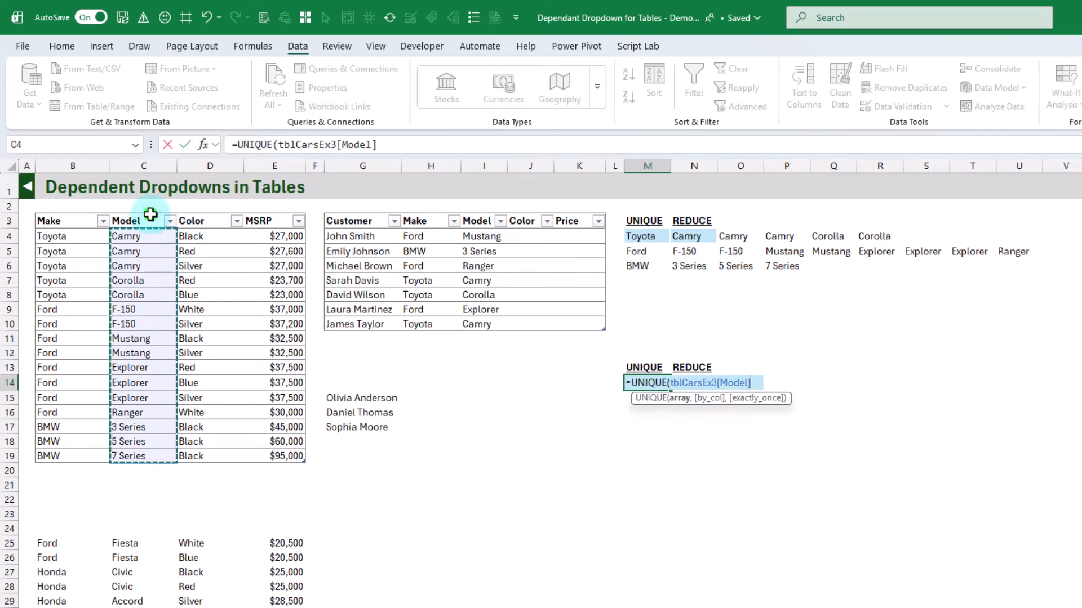
key(Return)
key(Up)
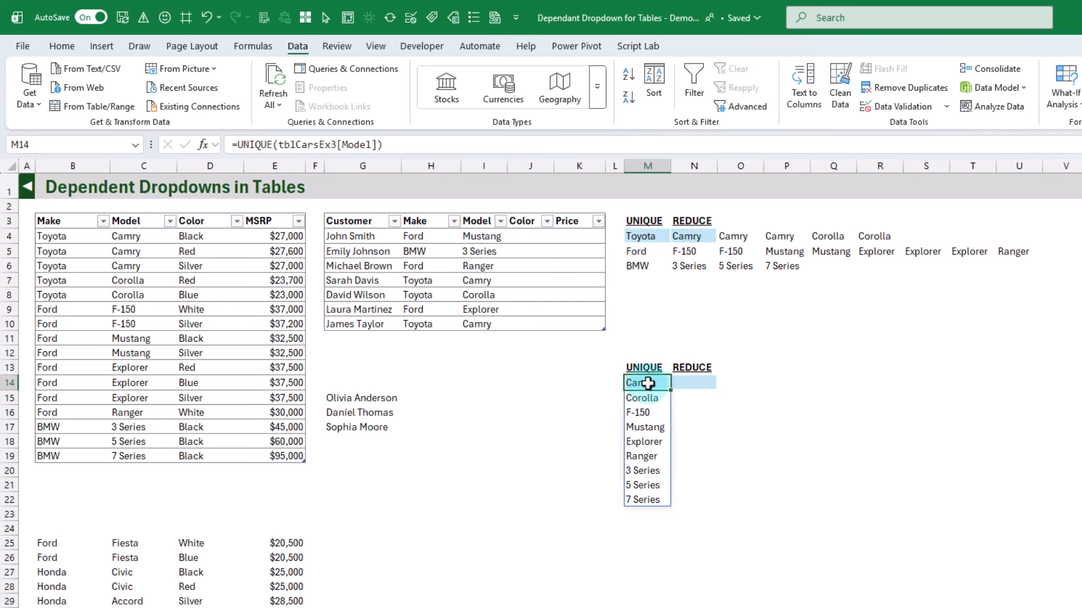
Examine the REDUCE formula in N4 and compare its repeated Camry entries with the Model and Color rows of the car table
click(692, 385)
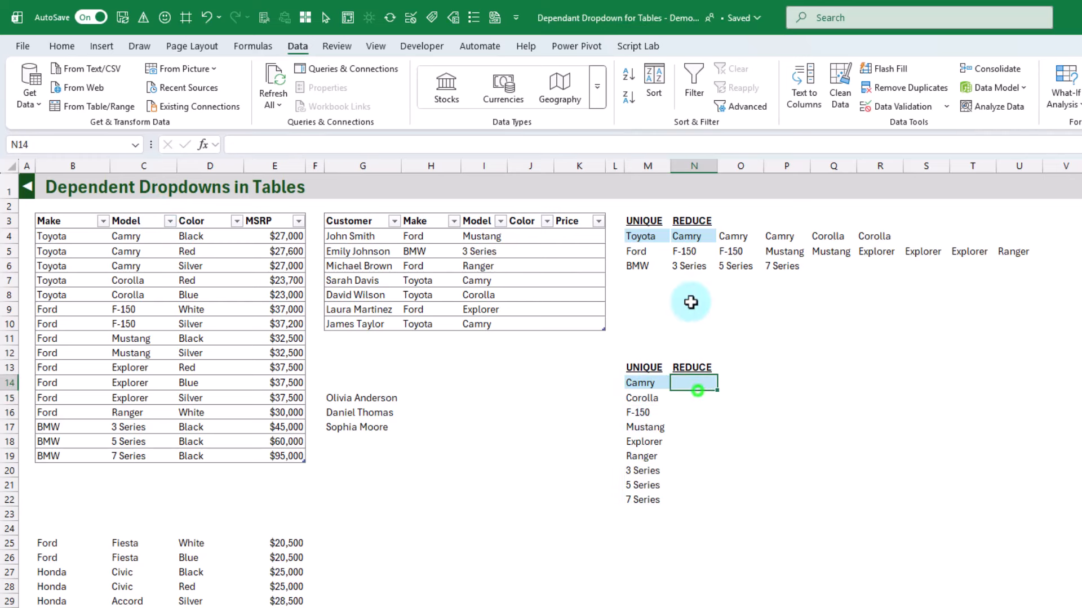
click(696, 242)
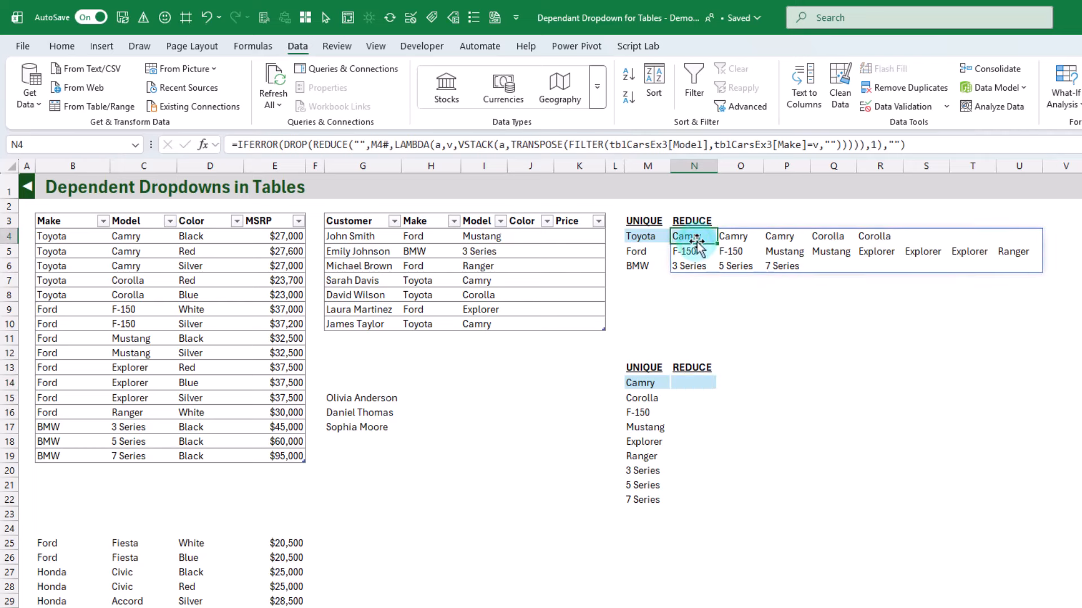
drag(696, 237, 782, 238)
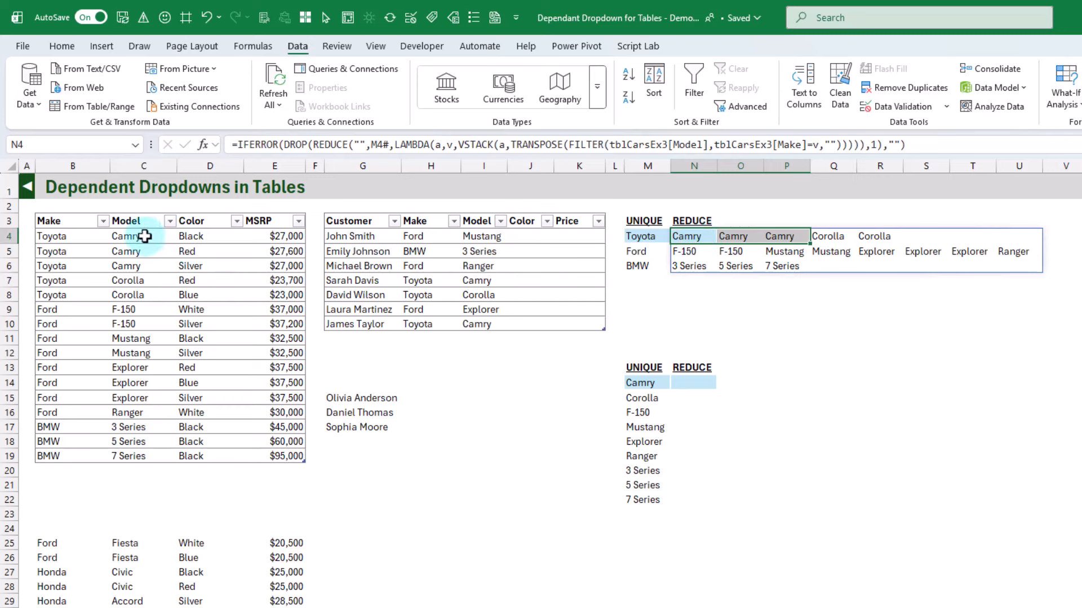
drag(145, 236, 142, 257)
drag(201, 237, 204, 265)
click(695, 236)
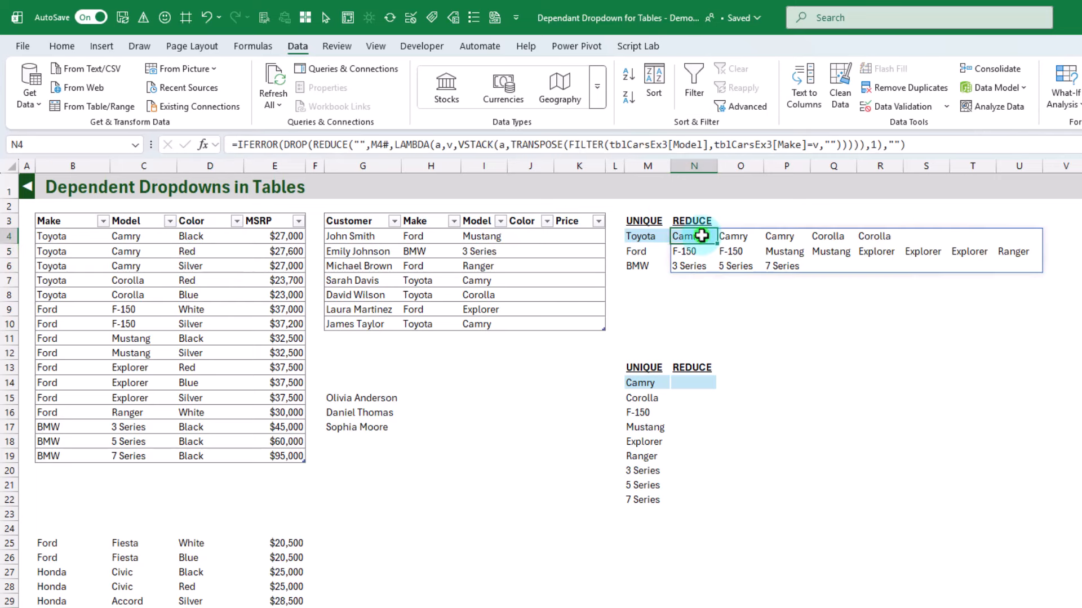
Wrap the FILTER part of the REDUCE formula in N4 in UNIQUE to remove the repeated models
click(568, 145)
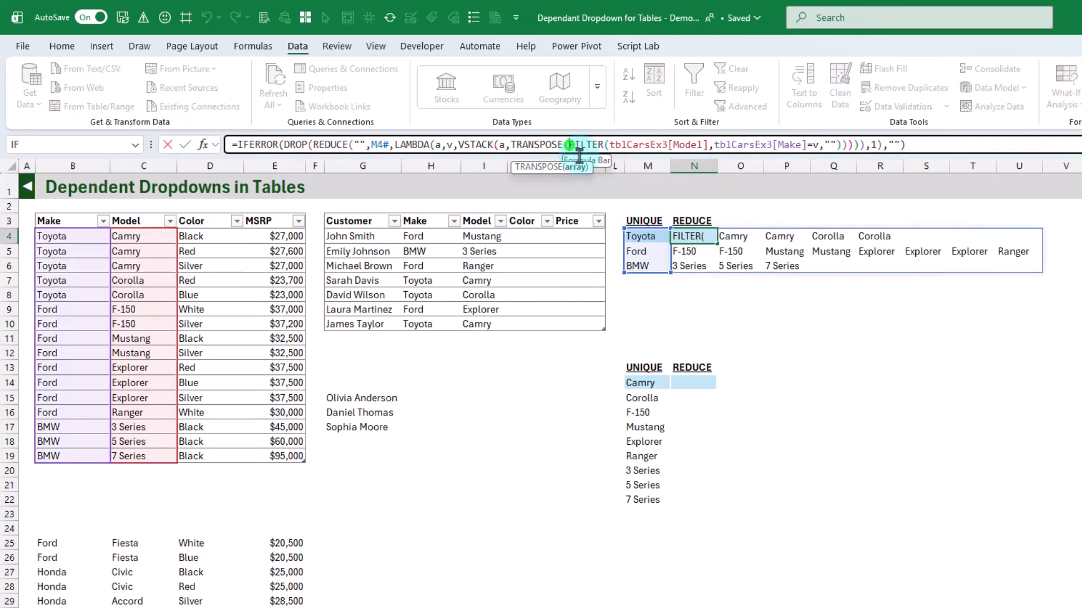
text(uni)
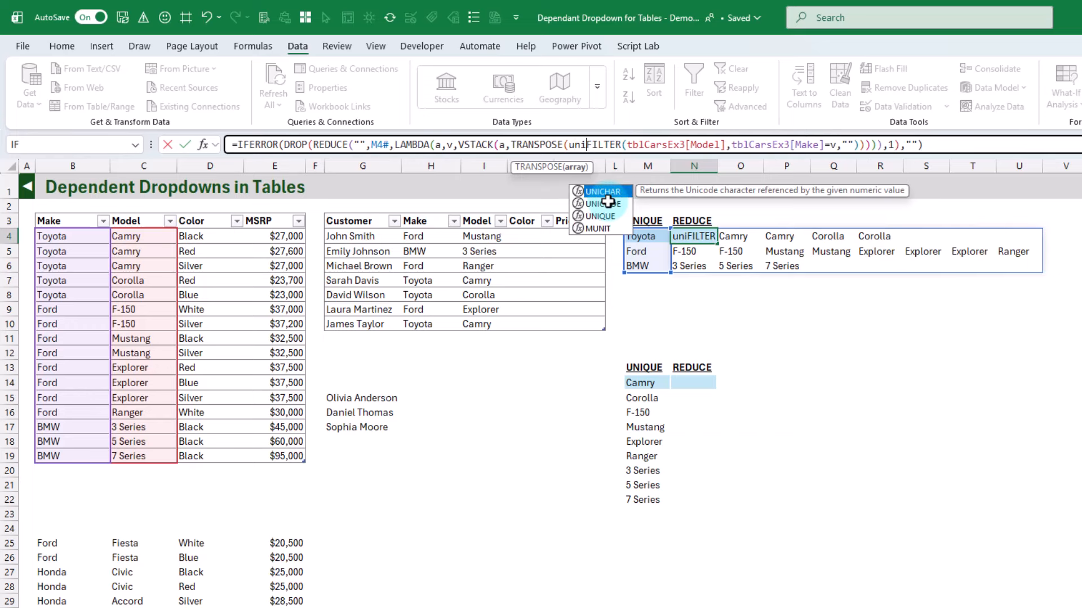
key(Down)
key(Down)
key(Tab)
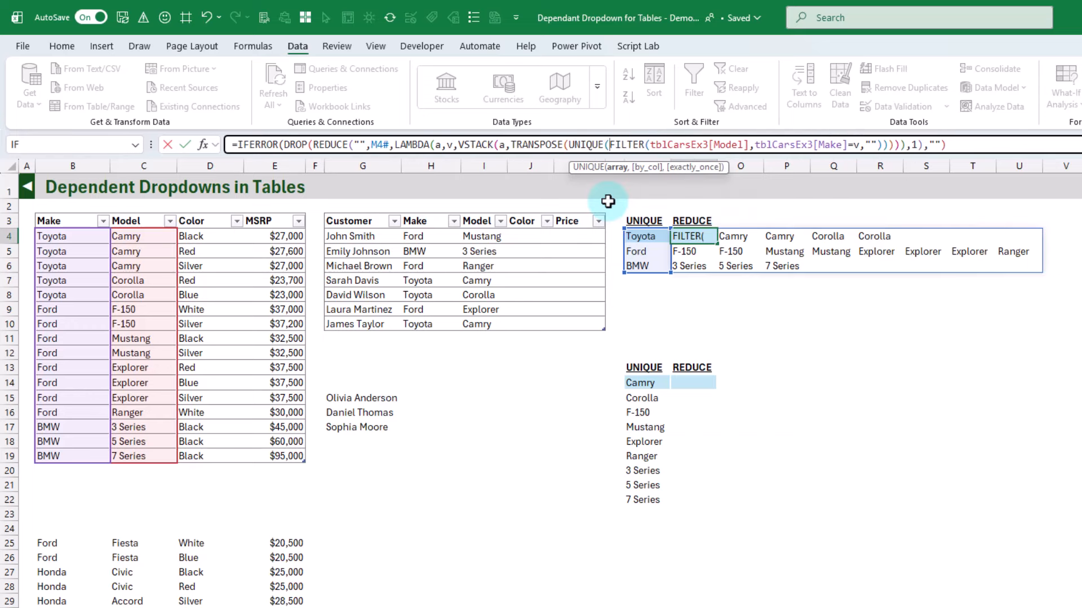
click(882, 144)
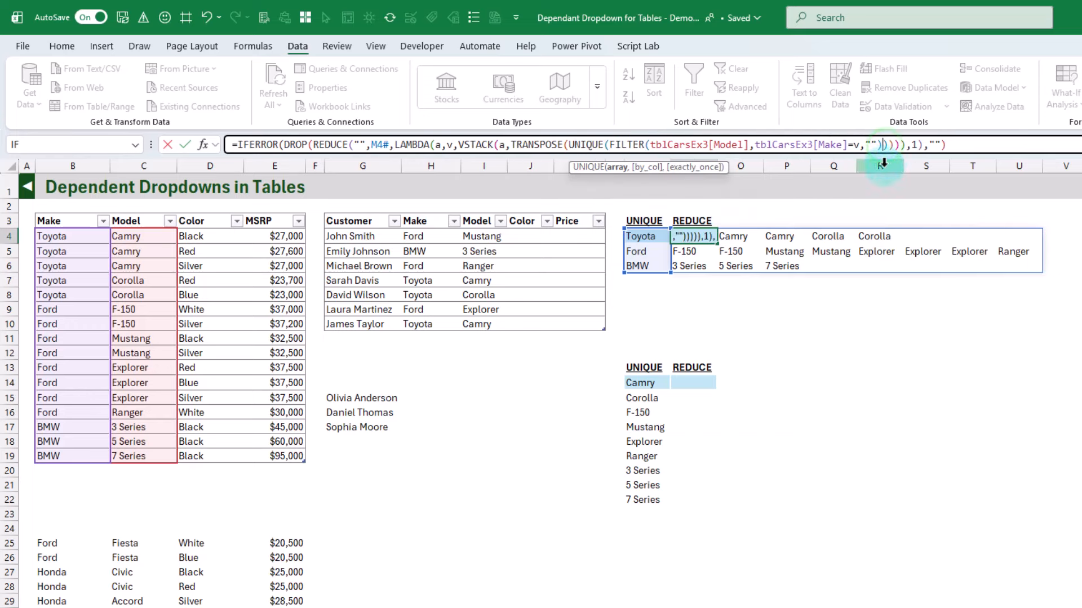
text())
key(Return)
Copy the REDUCE formula from N4 into N14 under the lower REDUCE heading
click(700, 236)
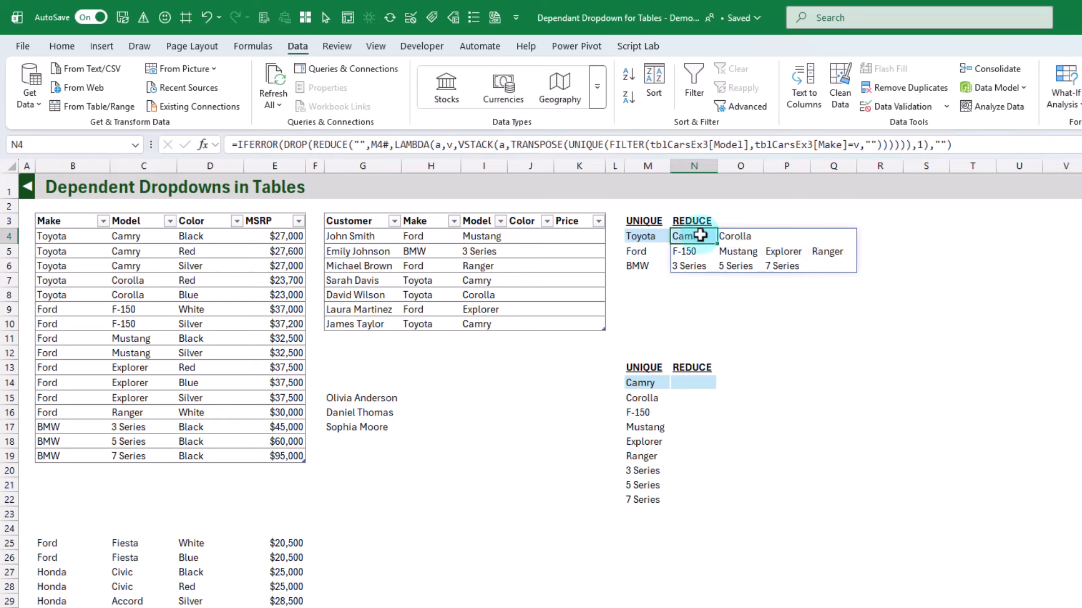
click(700, 383)
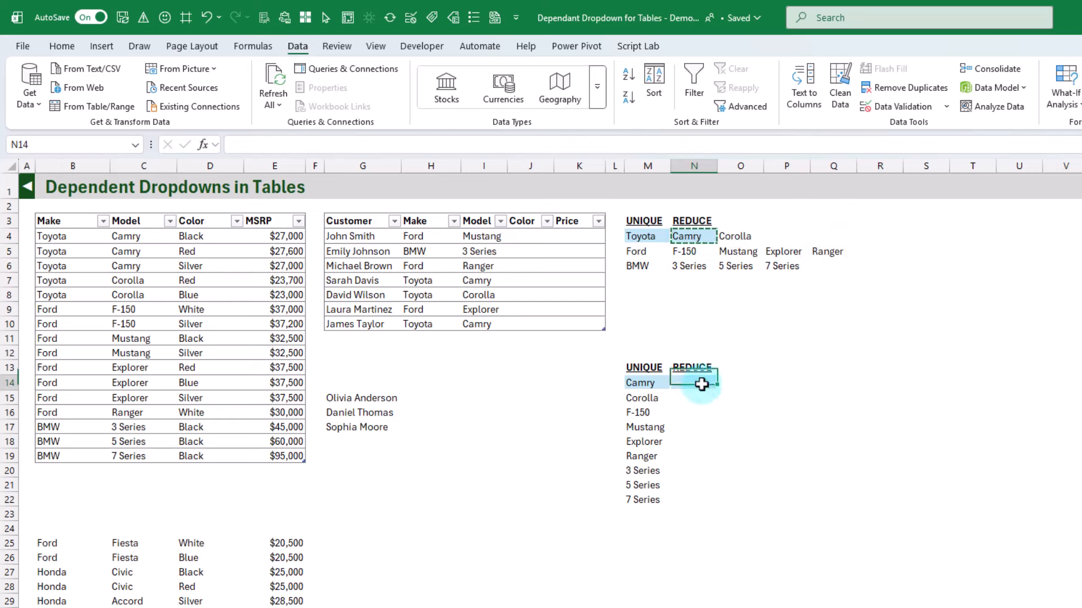
key(ctrl+v)
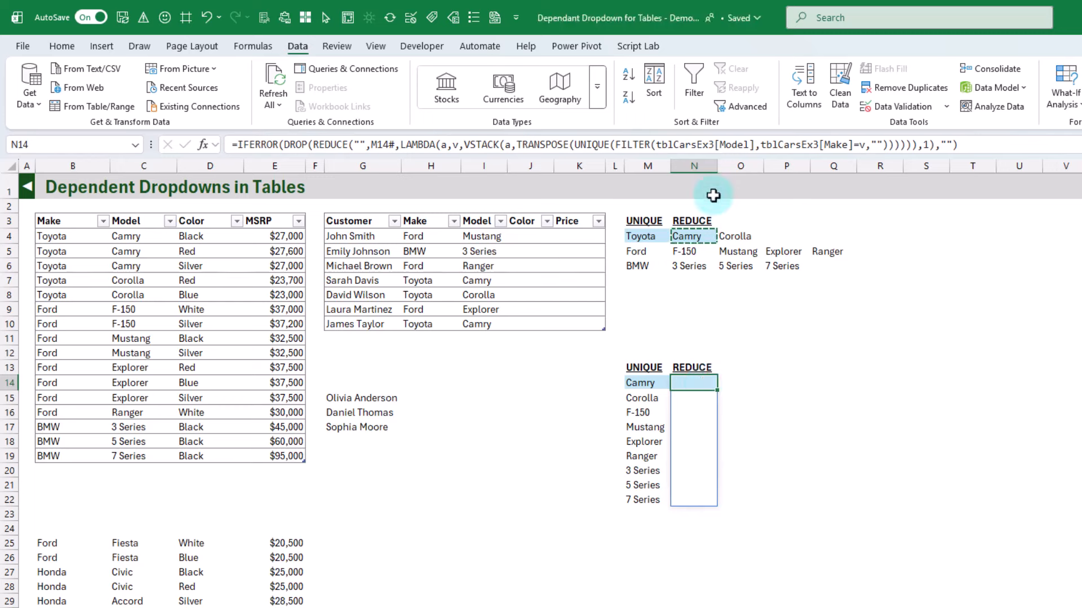
Change the FILTER in N14 to return tblCarsEx3[Color] where tblCarsEx3[Model]=v
click(714, 145)
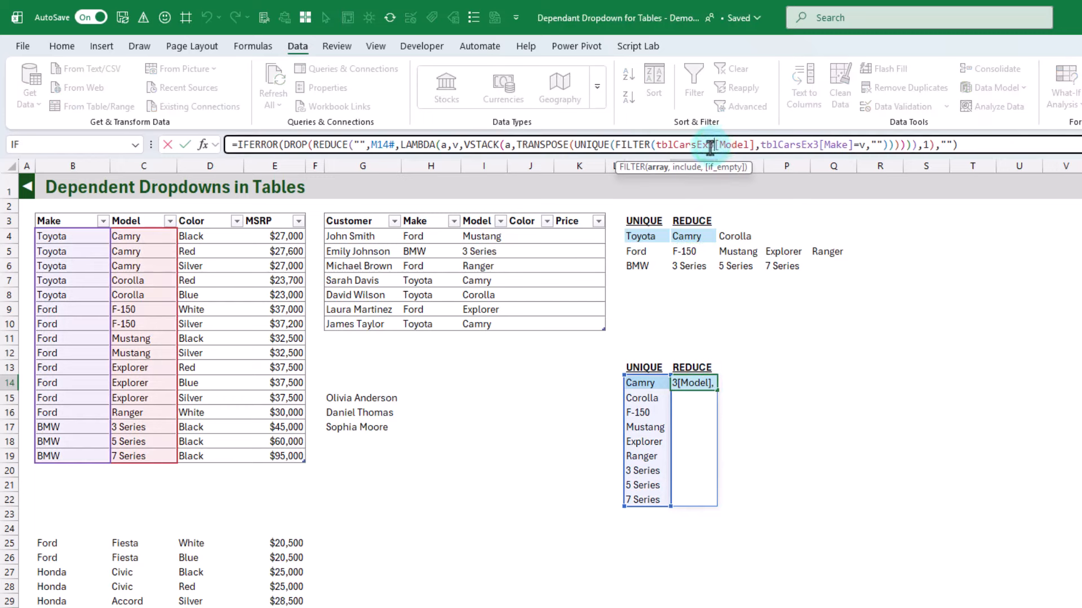
click(656, 145)
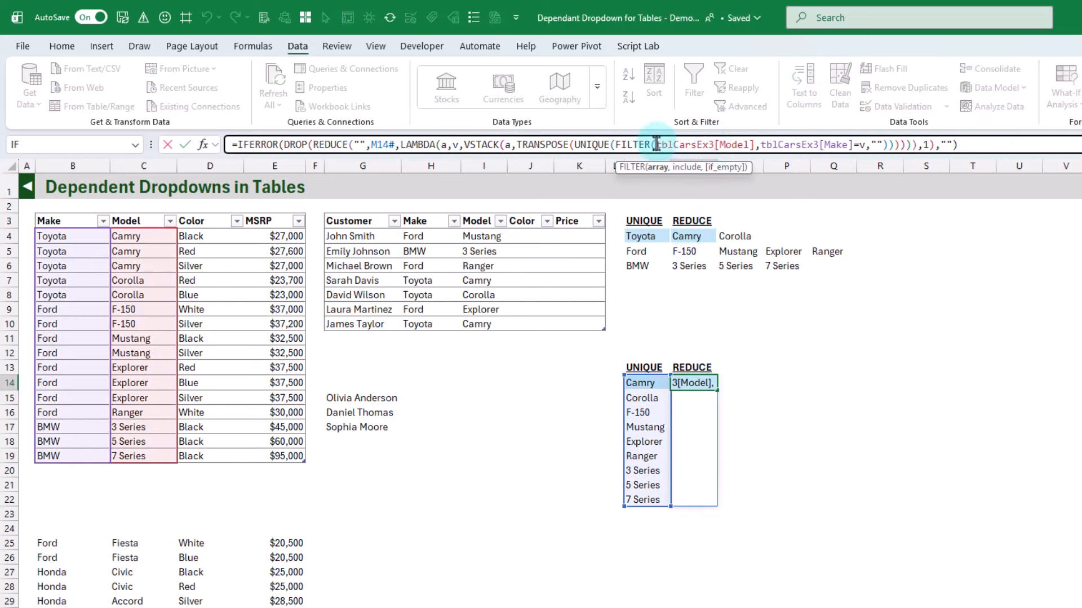
drag(657, 145, 756, 145)
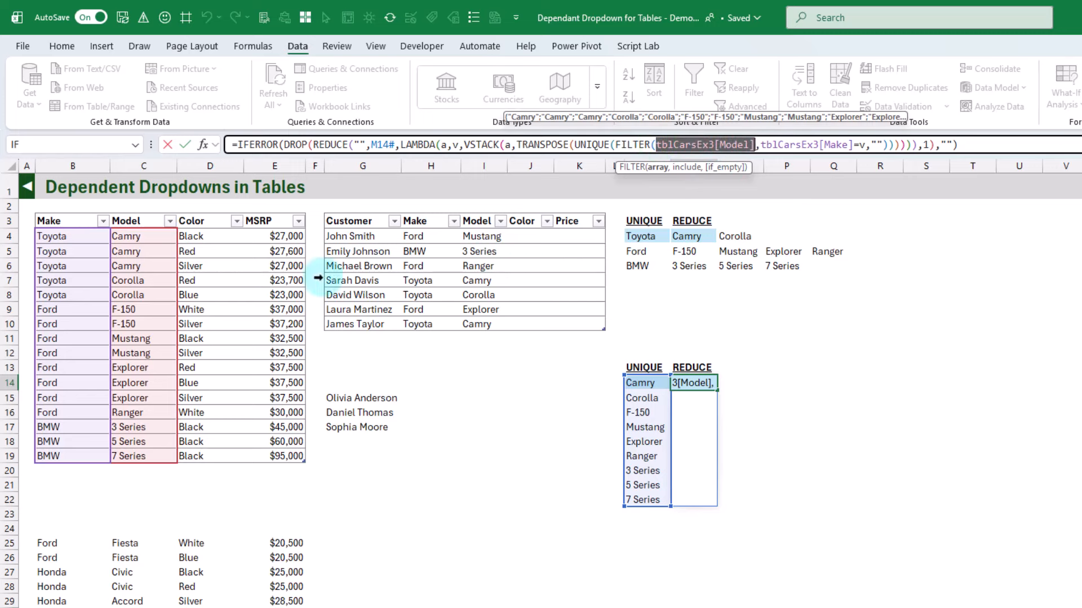
click(204, 211)
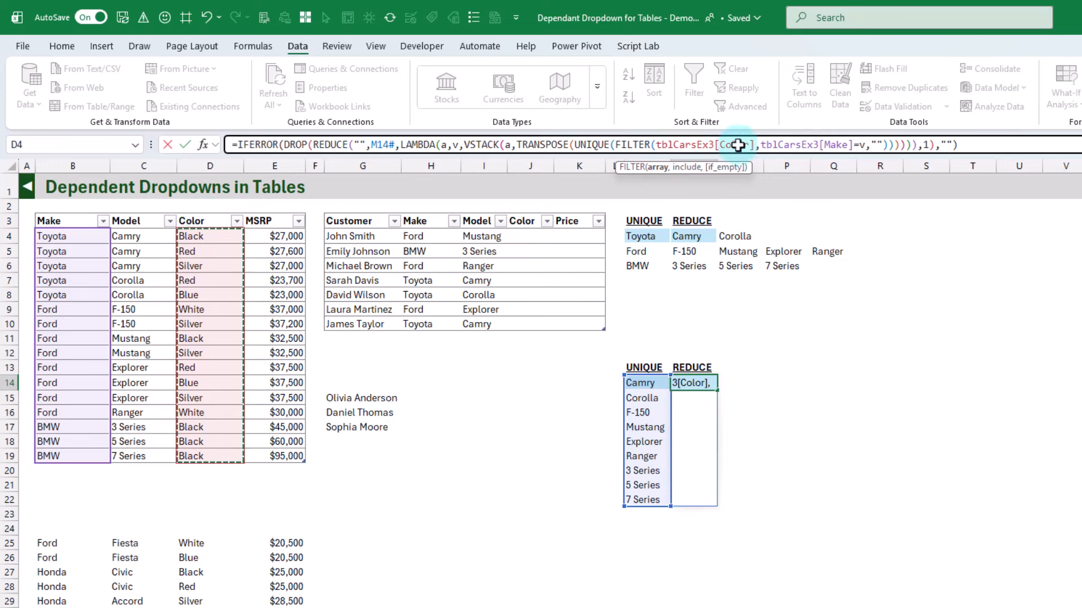
drag(760, 144, 854, 146)
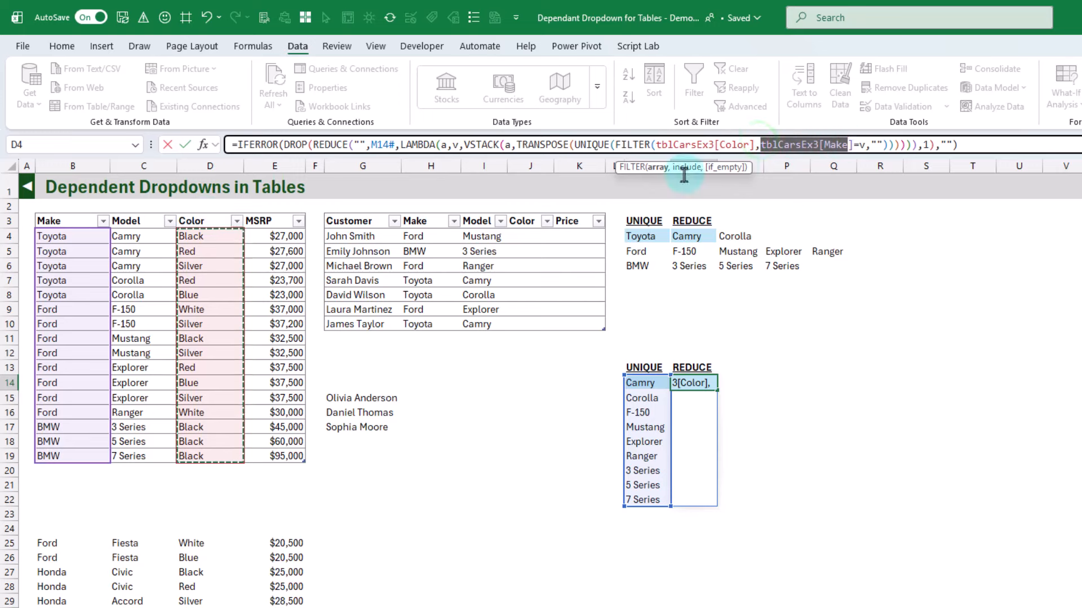
click(138, 213)
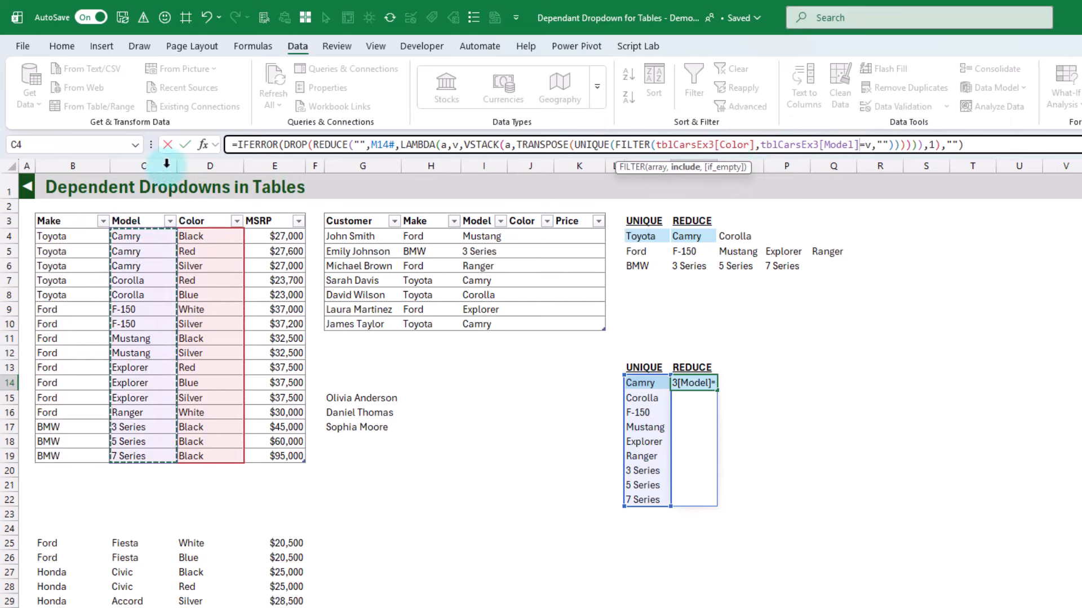
click(183, 144)
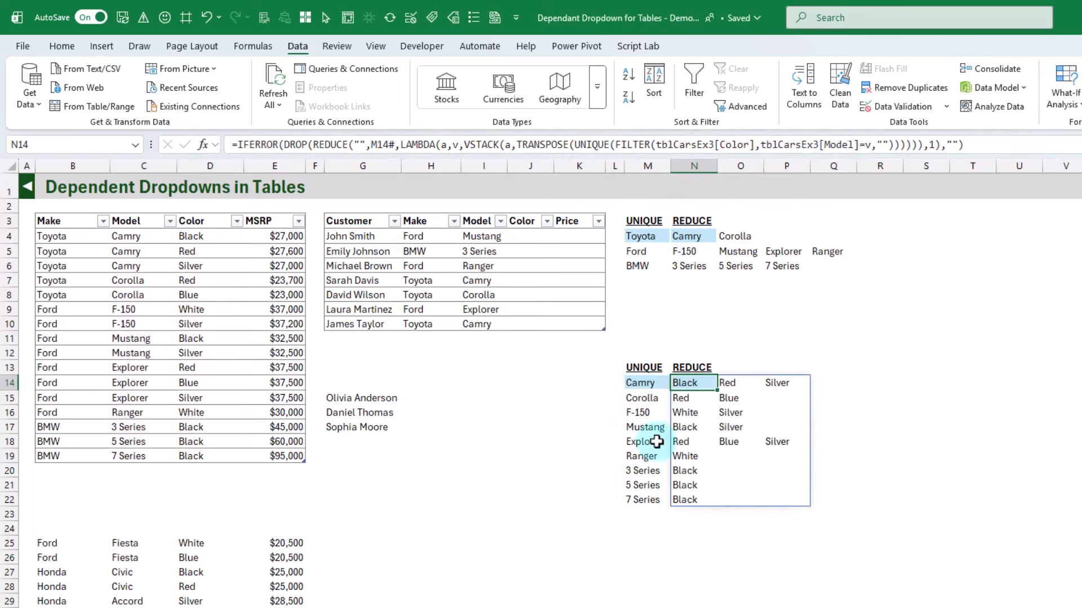
Check the spilled colors beside Camry and Corolla in the lower REDUCE block
click(652, 382)
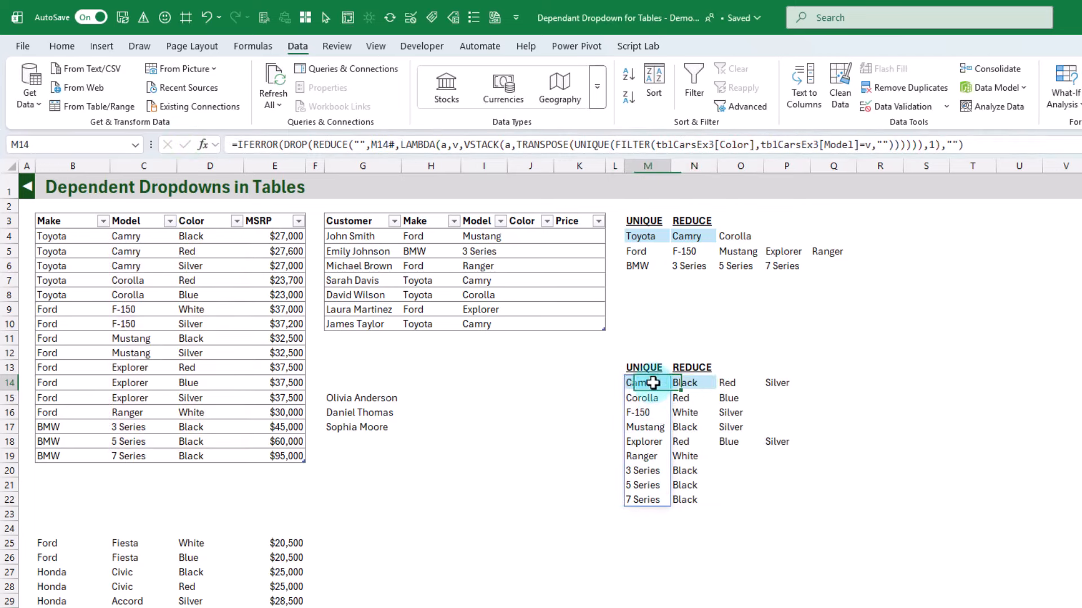
drag(696, 383, 791, 385)
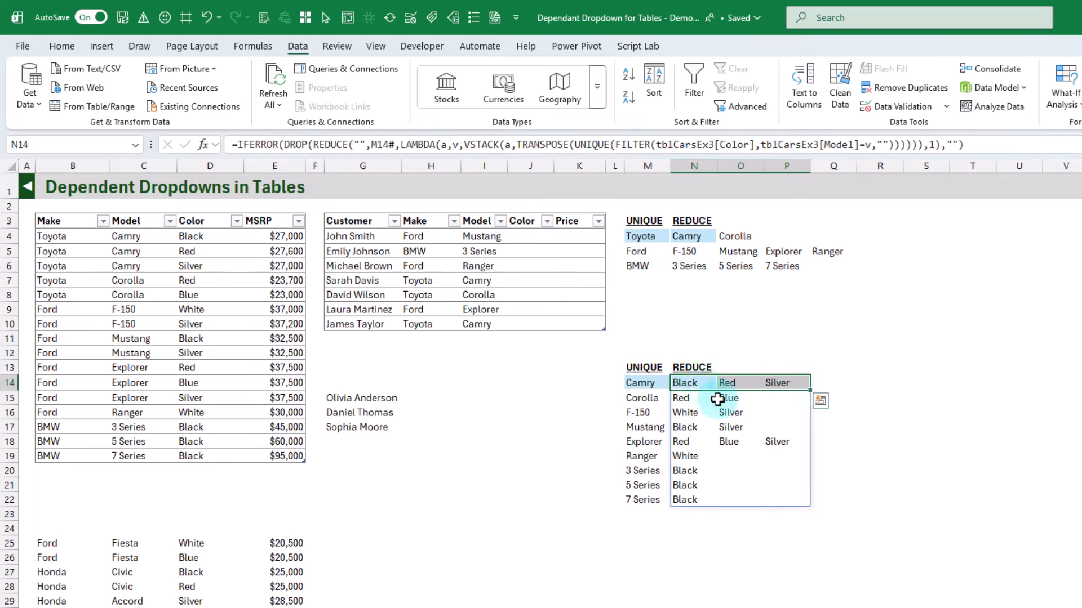
drag(684, 398, 787, 398)
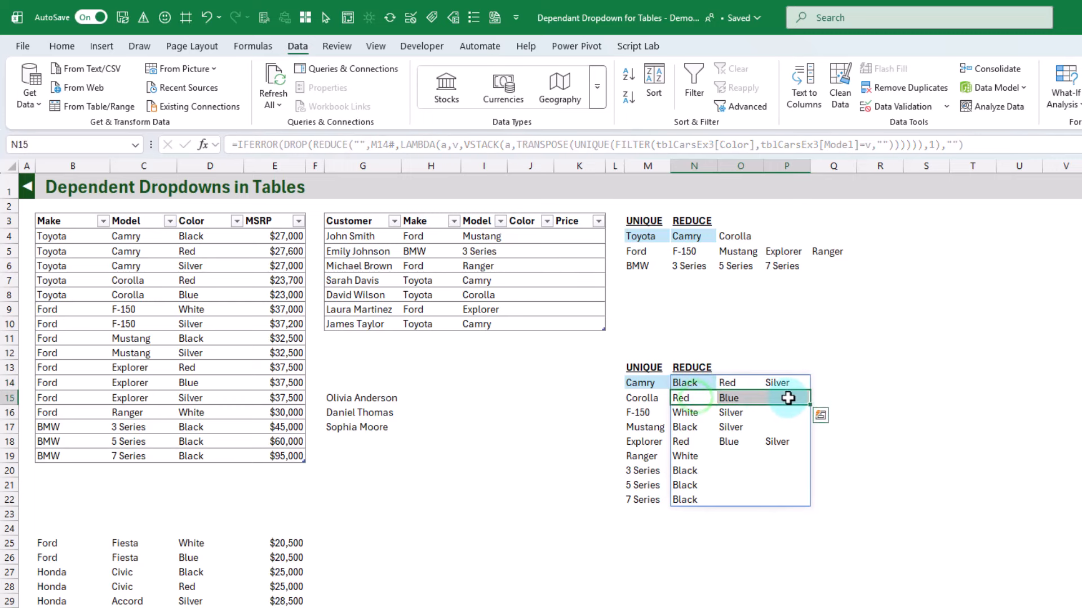
click(691, 383)
Add list validation to the customer table's Color cells J4:J10 with the source =XLOOKUP(I4,$M$14#,$N$14#)
click(531, 214)
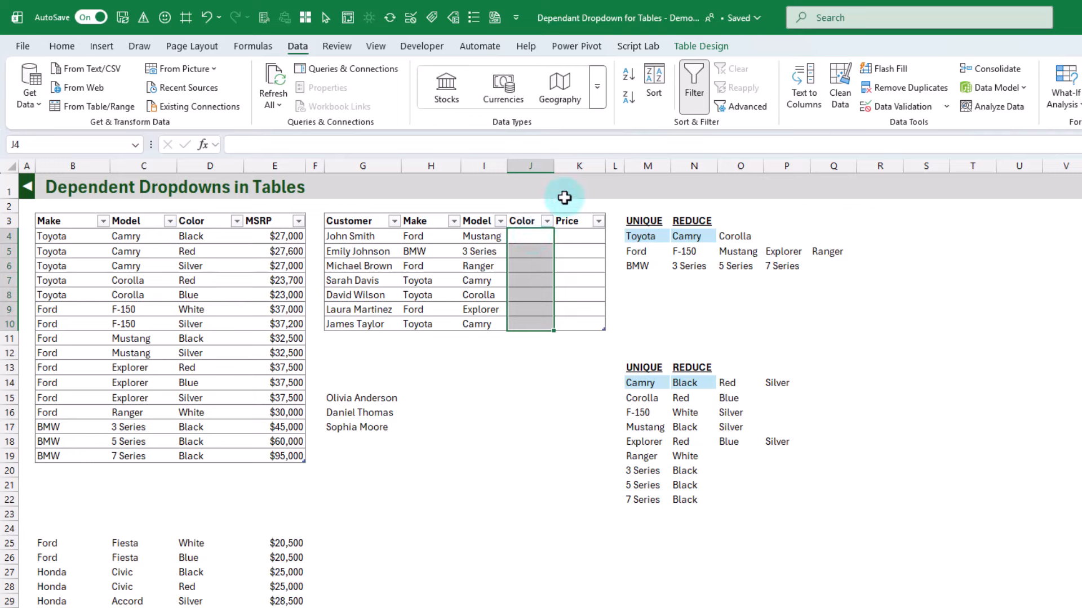
click(913, 106)
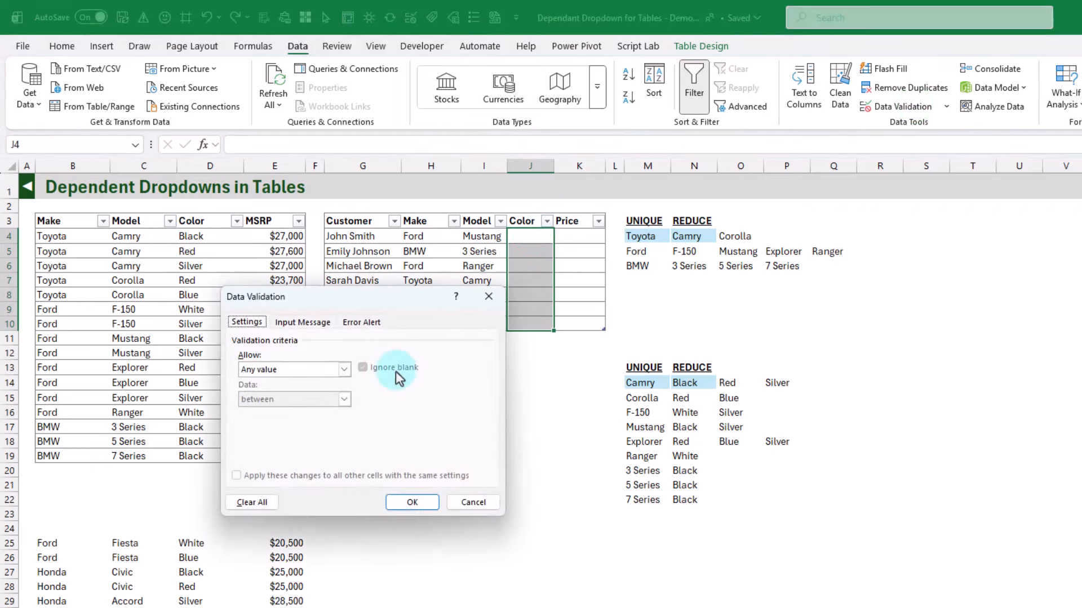
click(343, 369)
click(306, 411)
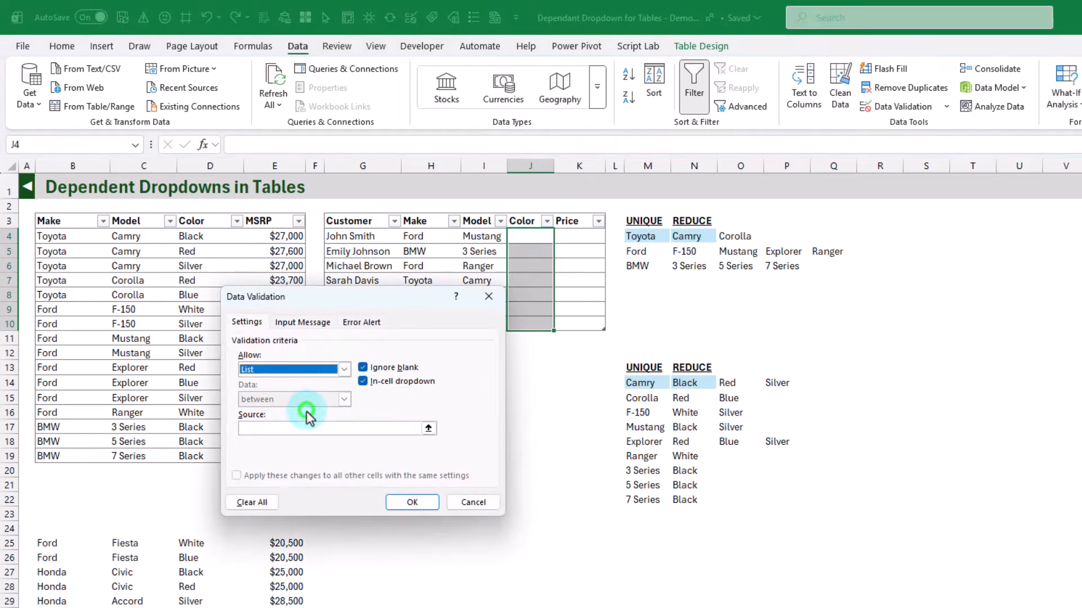
click(290, 427)
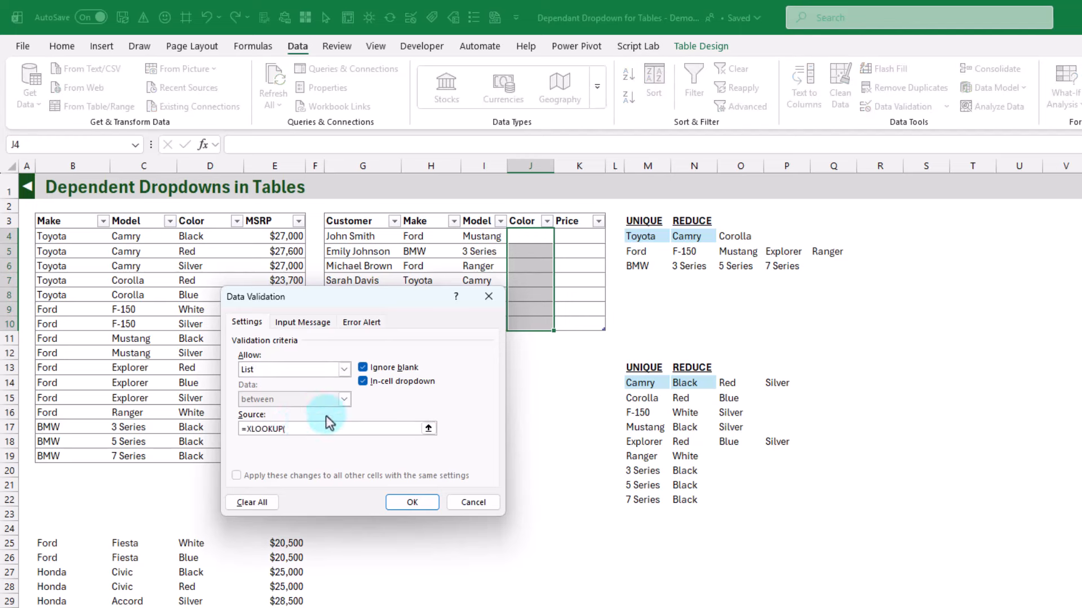
click(478, 236)
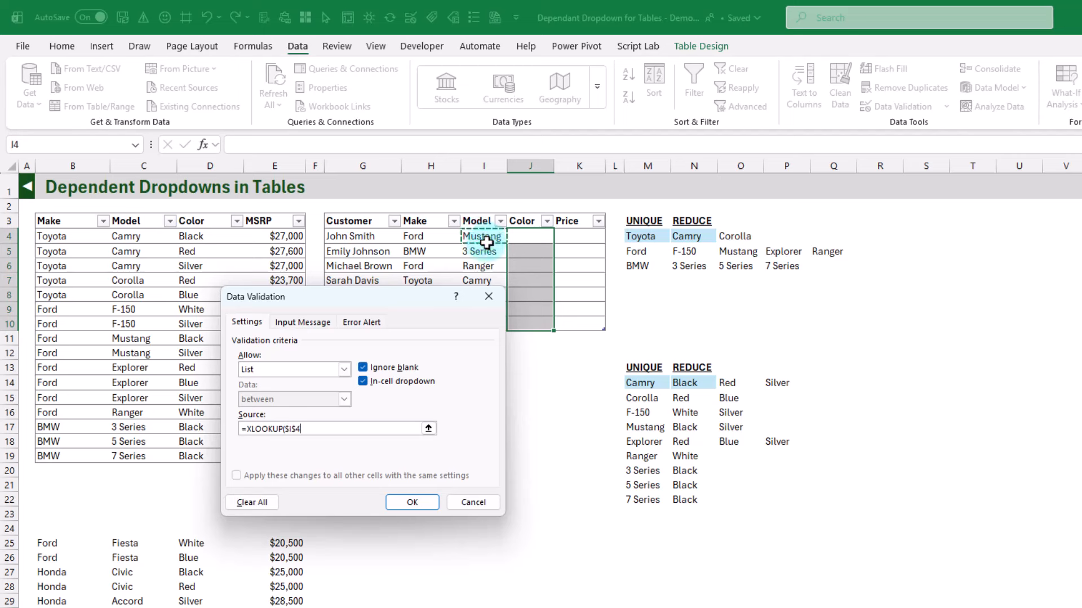
key(F4)
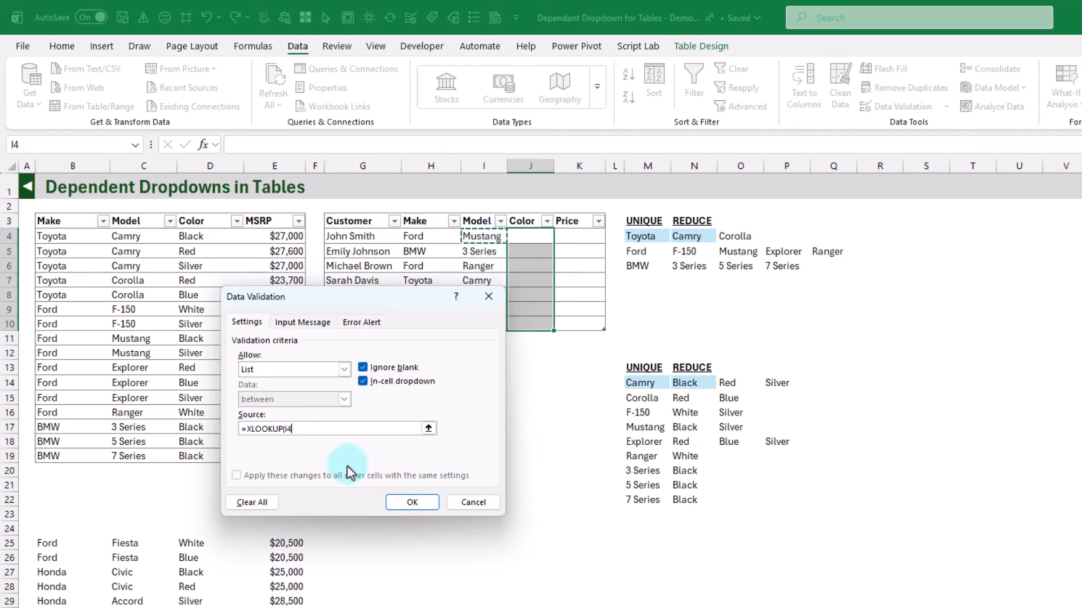
text(,)
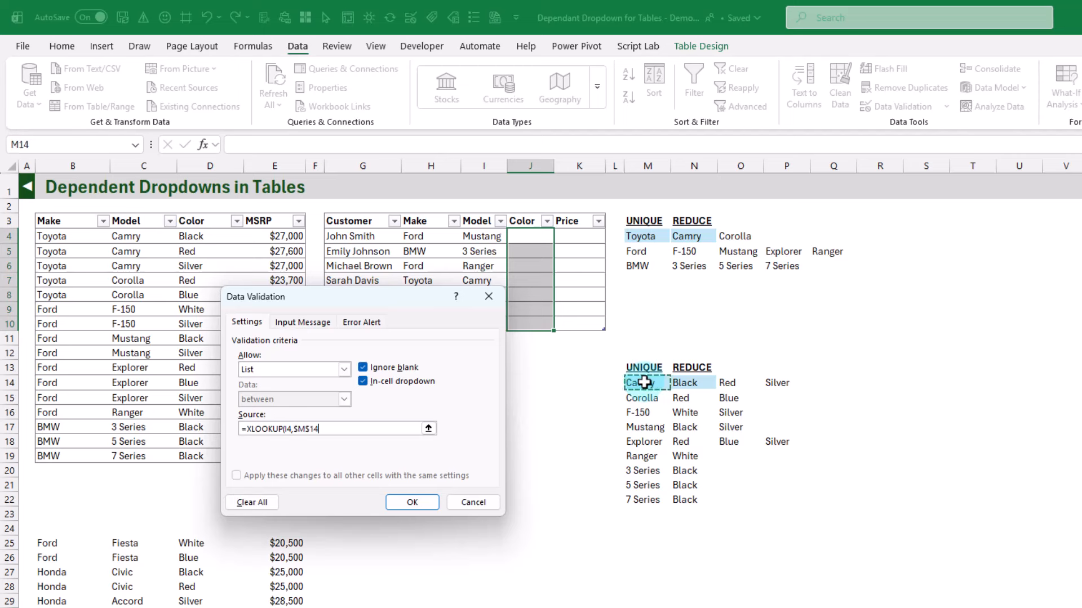
text(#,)
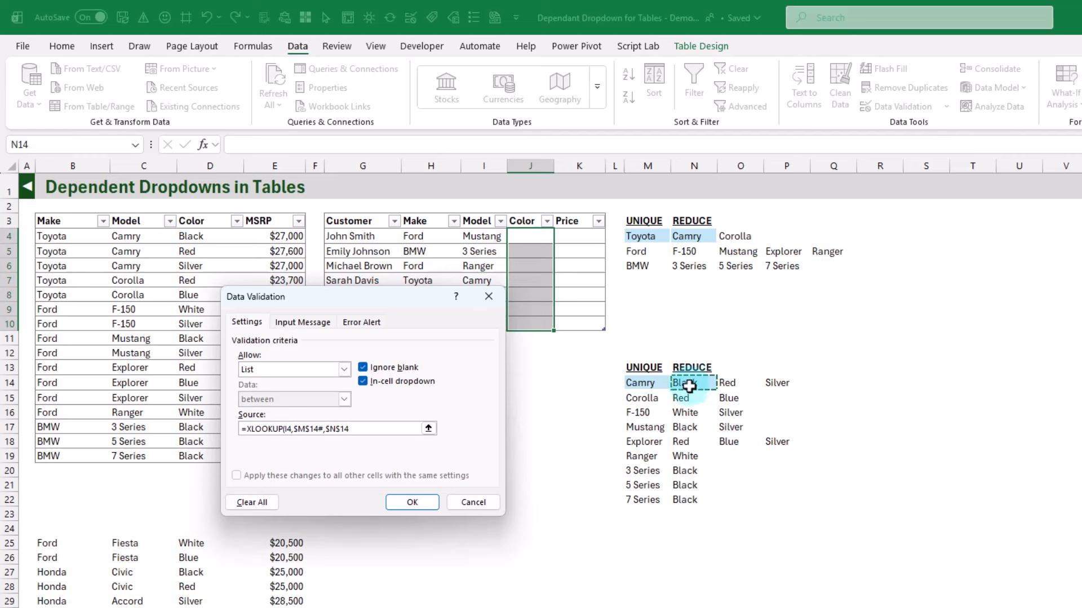
text(#)
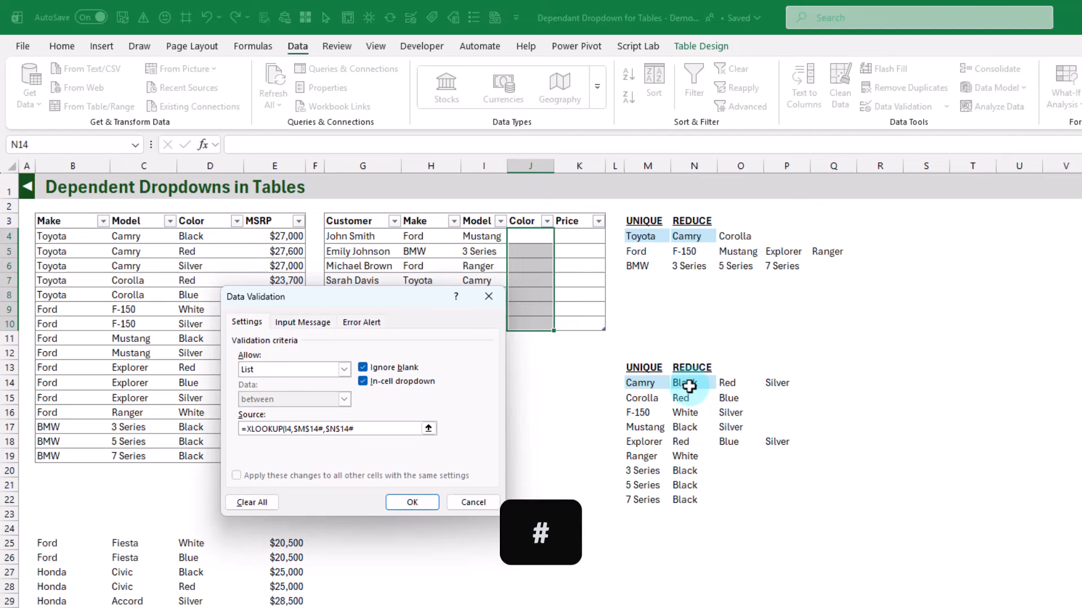
click(415, 504)
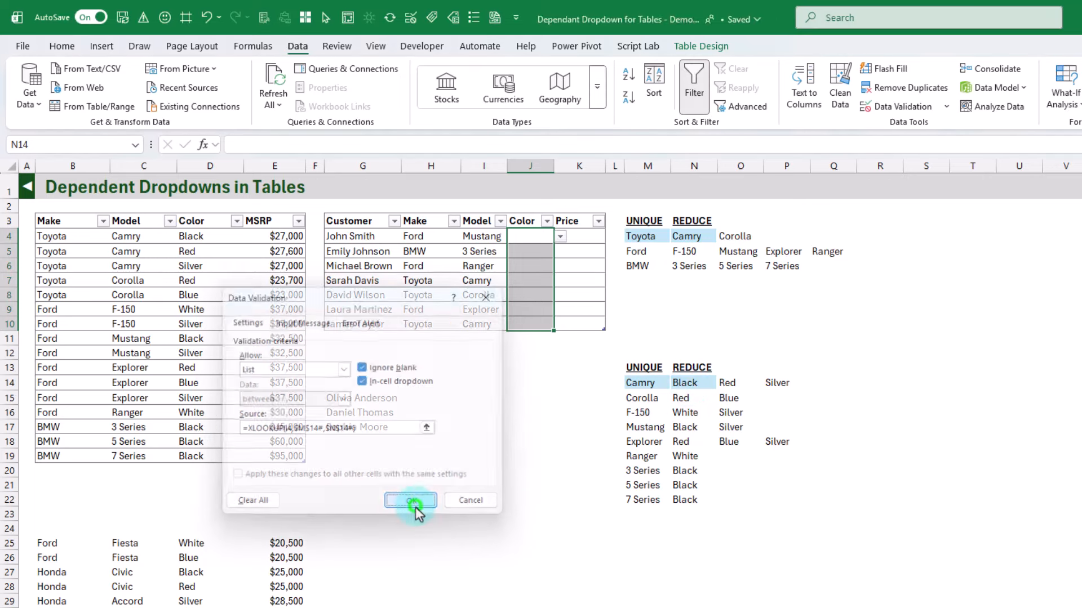
Choose Black in J4, White in J6 and Blue in J8, and compare J10's color list with the Camry colors in D4:D6
click(560, 236)
click(539, 253)
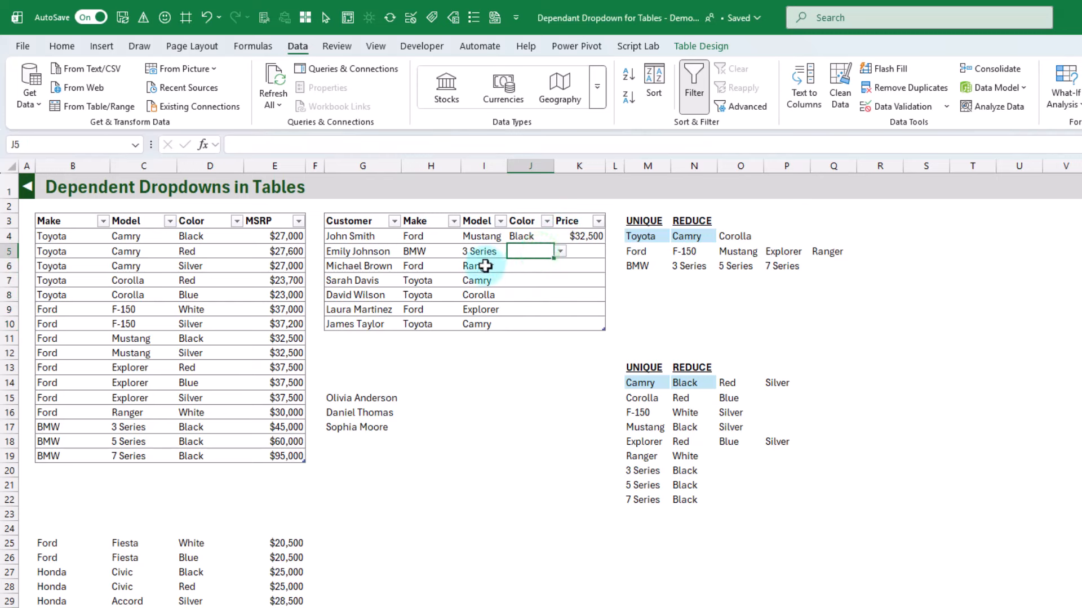
click(527, 267)
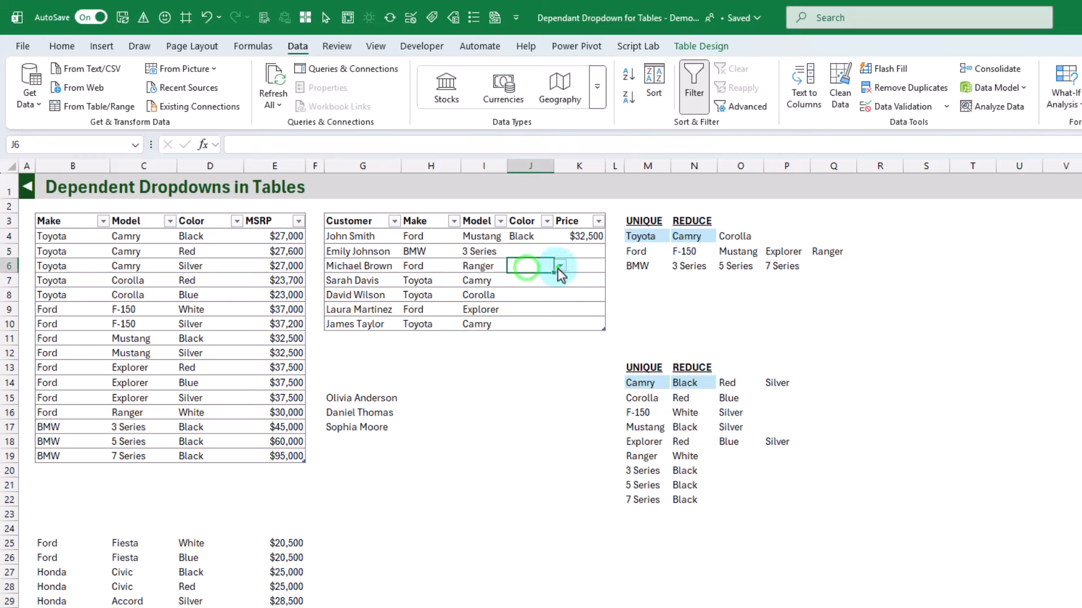
click(558, 268)
click(542, 281)
click(547, 294)
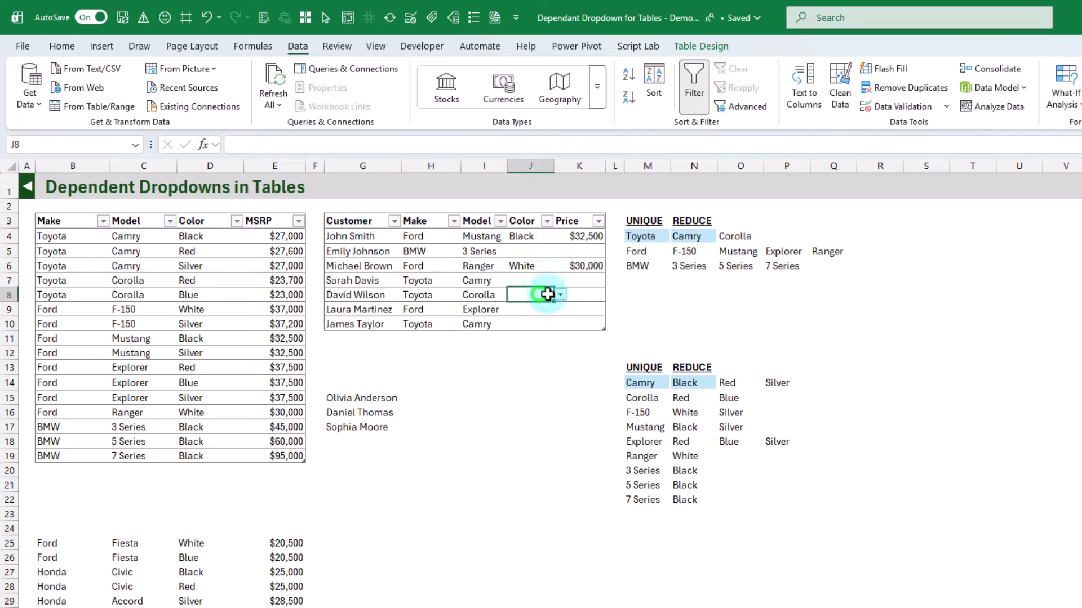
click(559, 294)
click(542, 322)
click(536, 325)
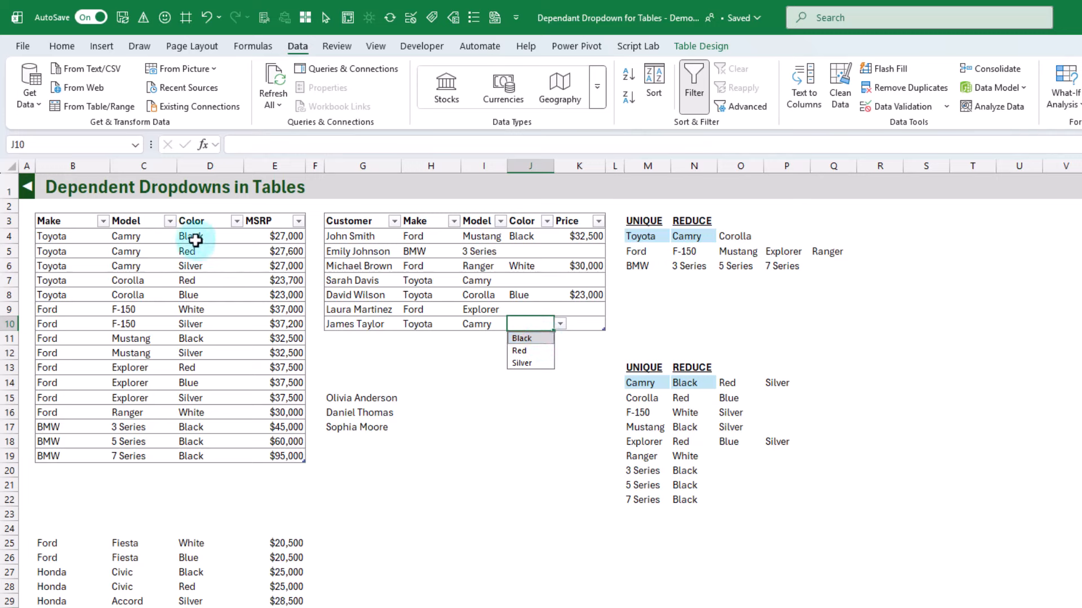
drag(193, 236, 198, 261)
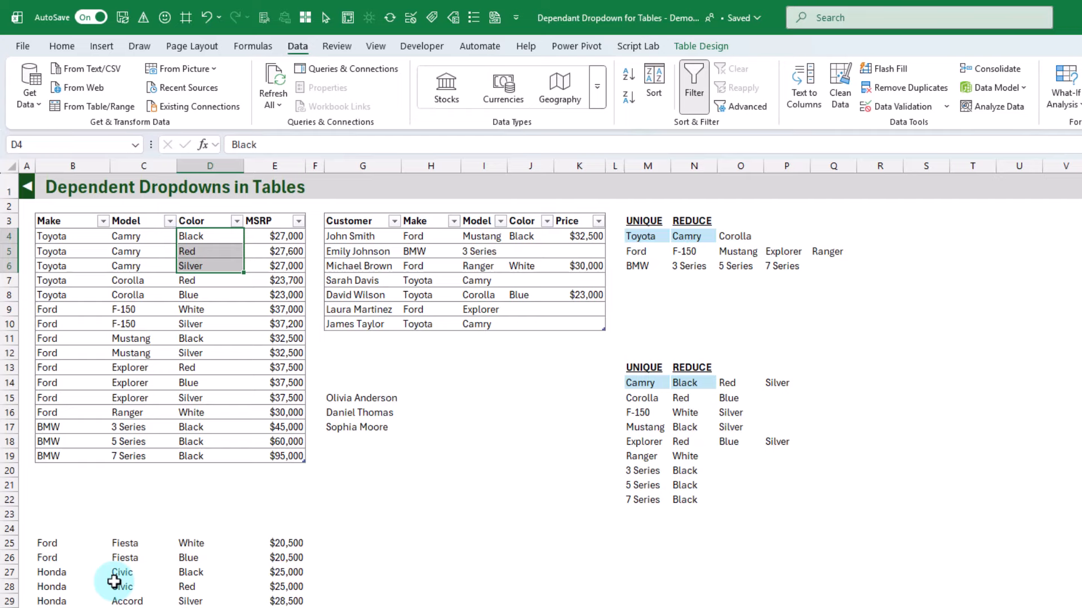
Append the spare car rows B25:E42 to the car table by moving them directly below it, starting at B20
scroll(113, 580, down, 4)
drag(59, 371, 243, 550)
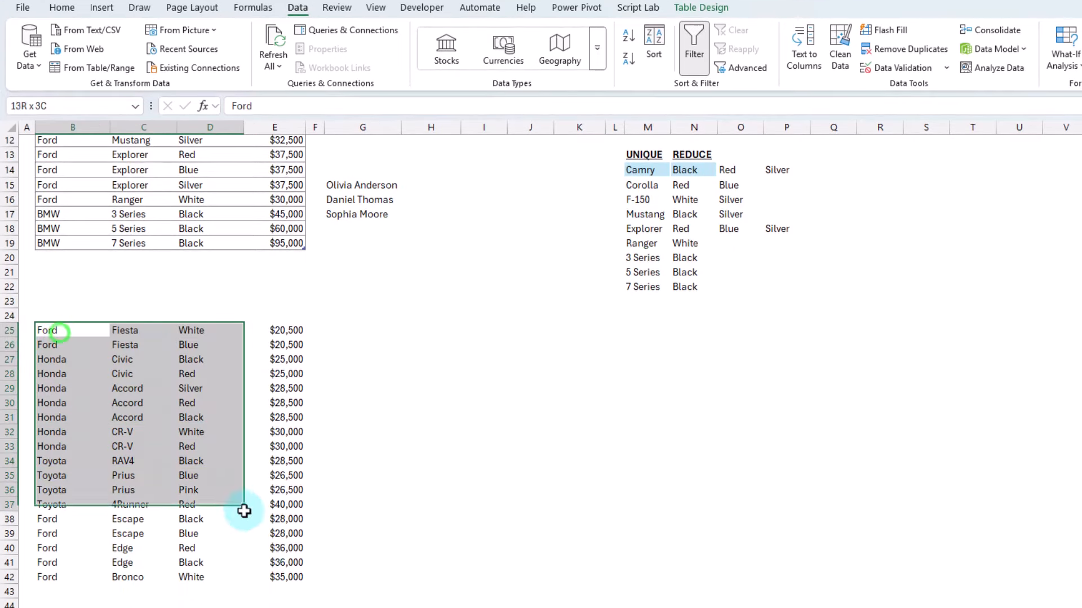
drag(243, 510, 282, 572)
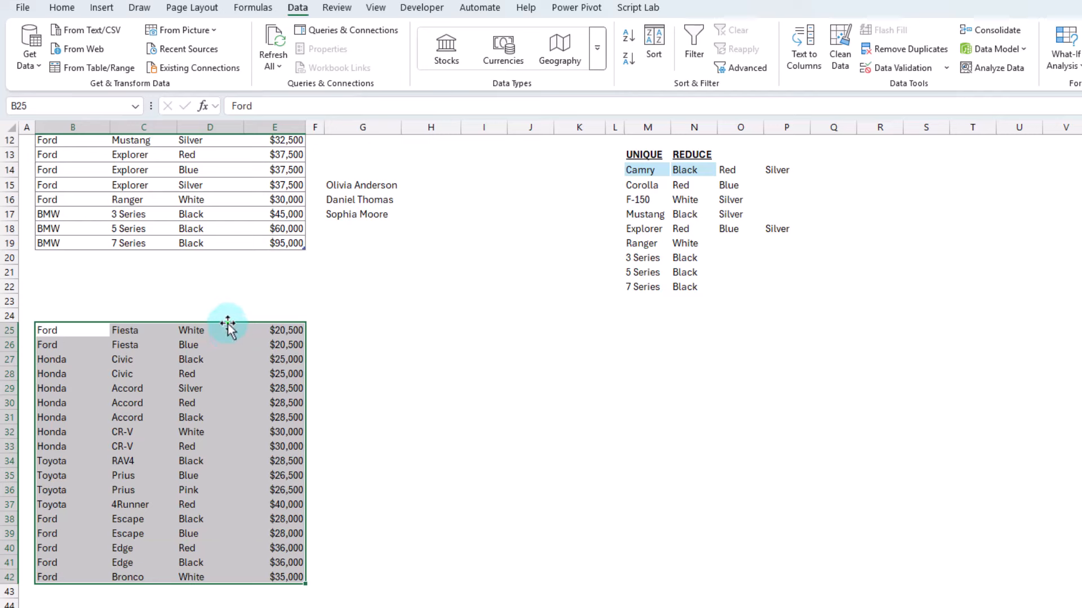
drag(227, 324, 236, 260)
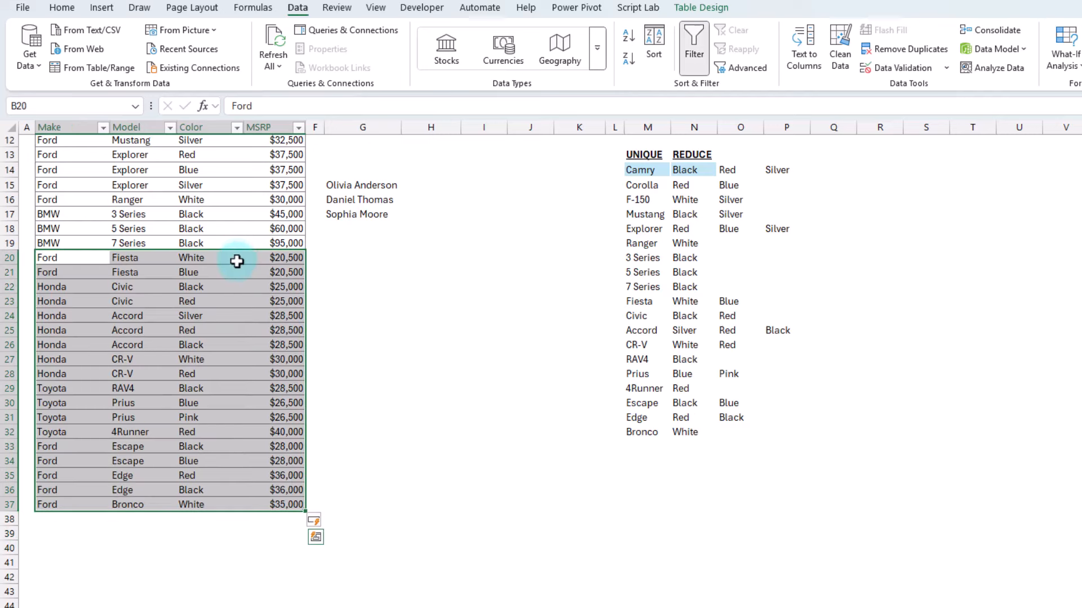
Append the three spare customer names from G15:G17 to the customer table at G11, and choose Honda, Accord and Red in H11:J11
scroll(238, 273, up, 4)
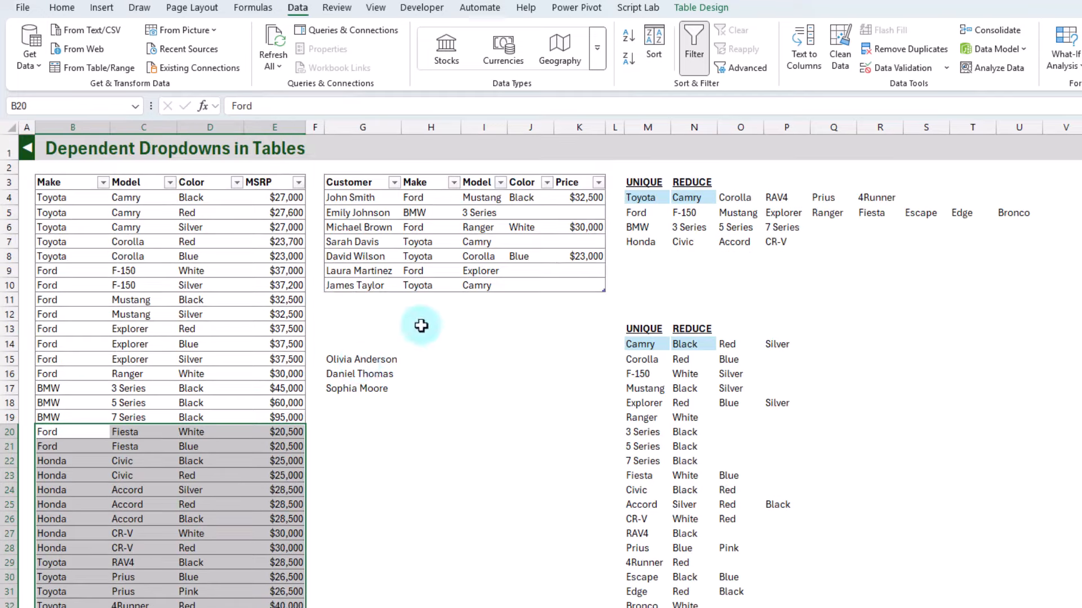
drag(355, 360, 367, 316)
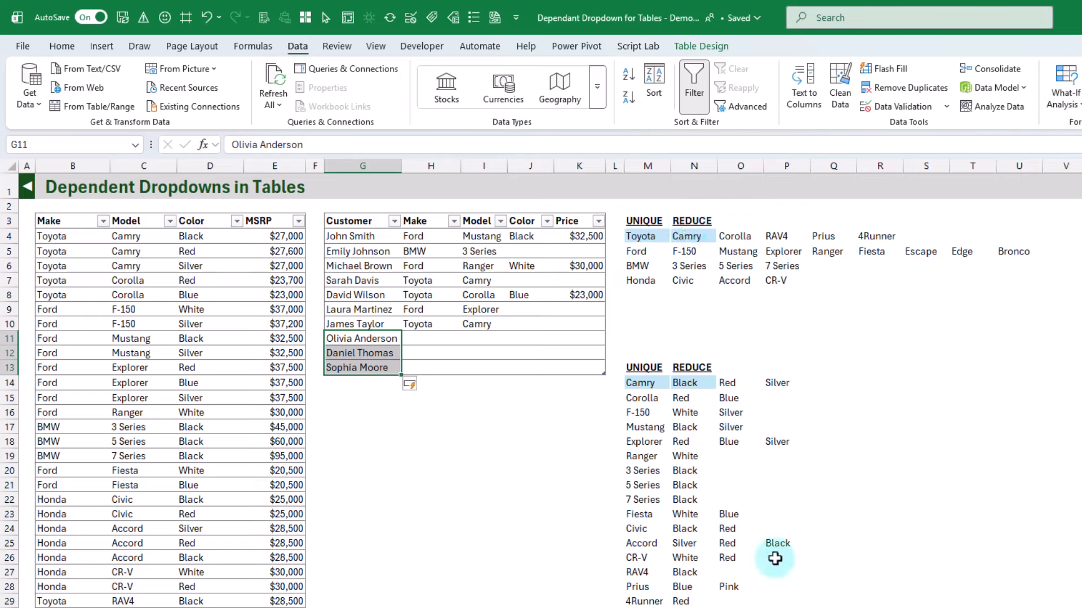
click(442, 337)
click(468, 340)
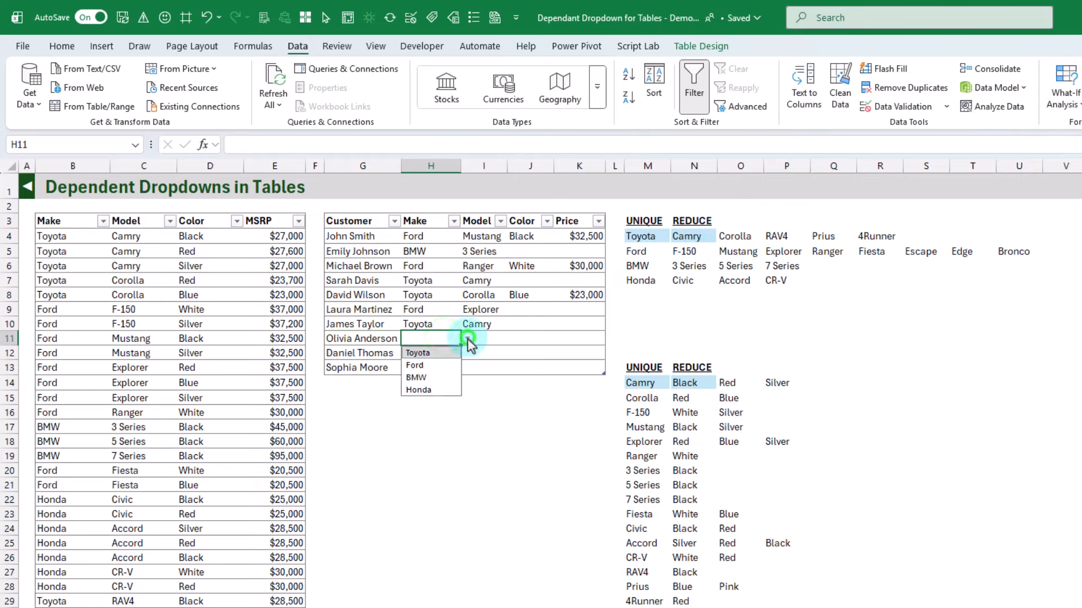
click(442, 389)
click(482, 338)
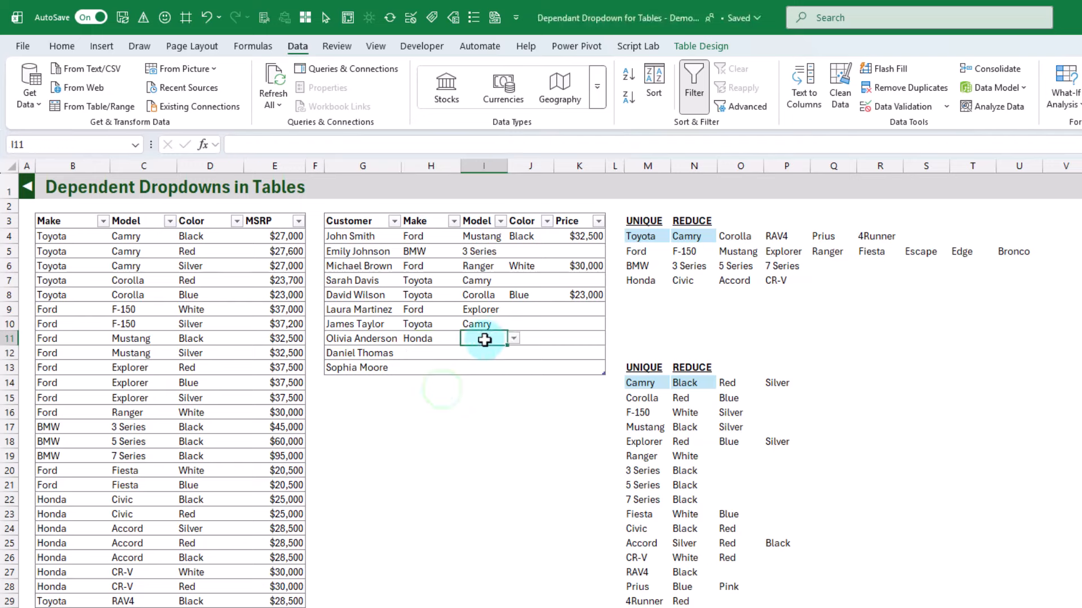
click(513, 339)
click(497, 364)
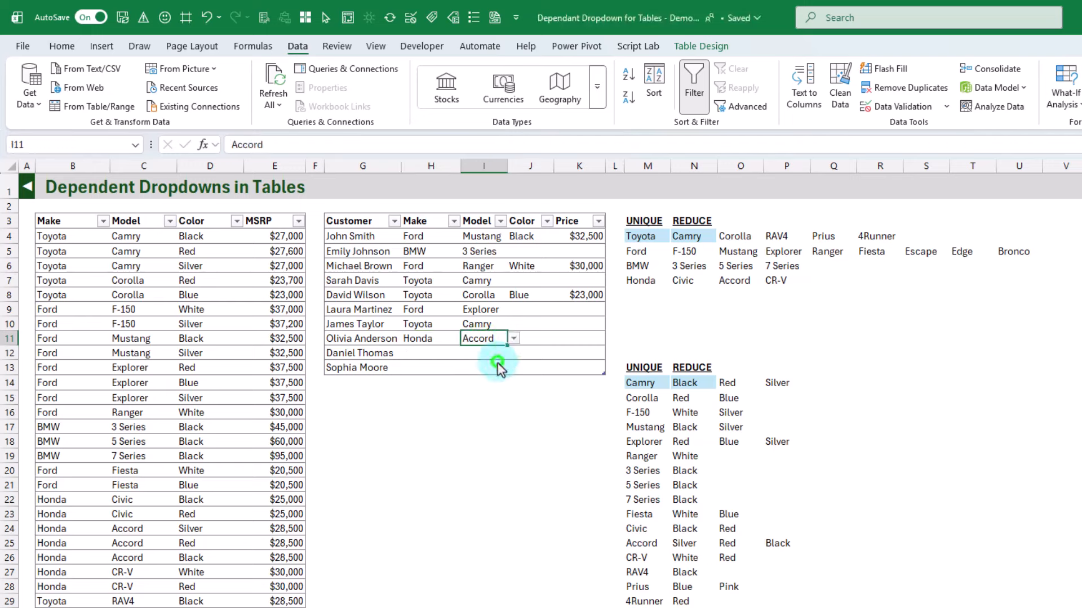
click(539, 340)
click(560, 340)
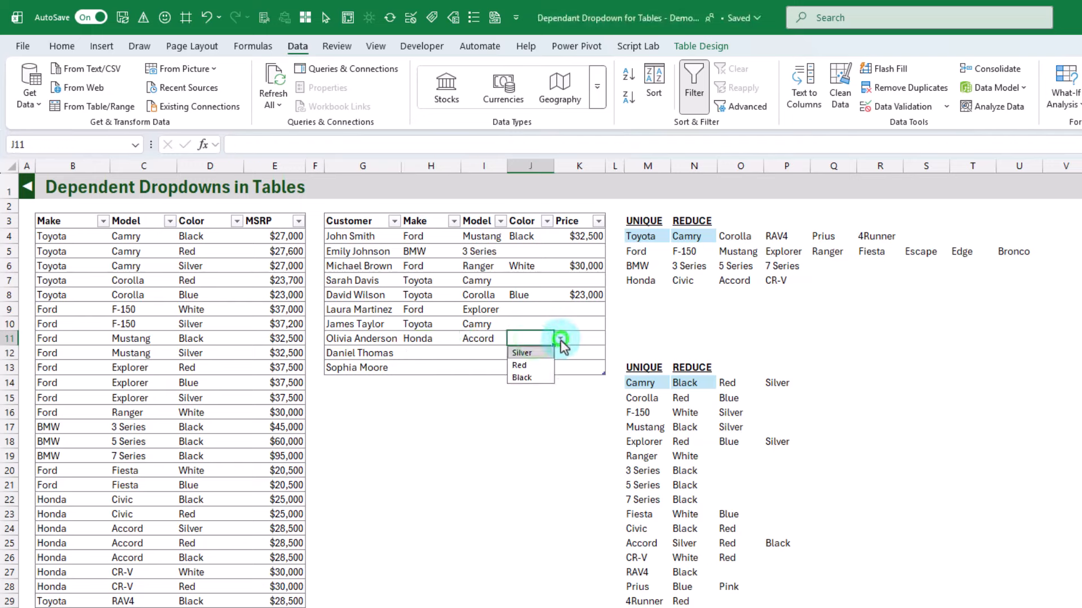
click(518, 365)
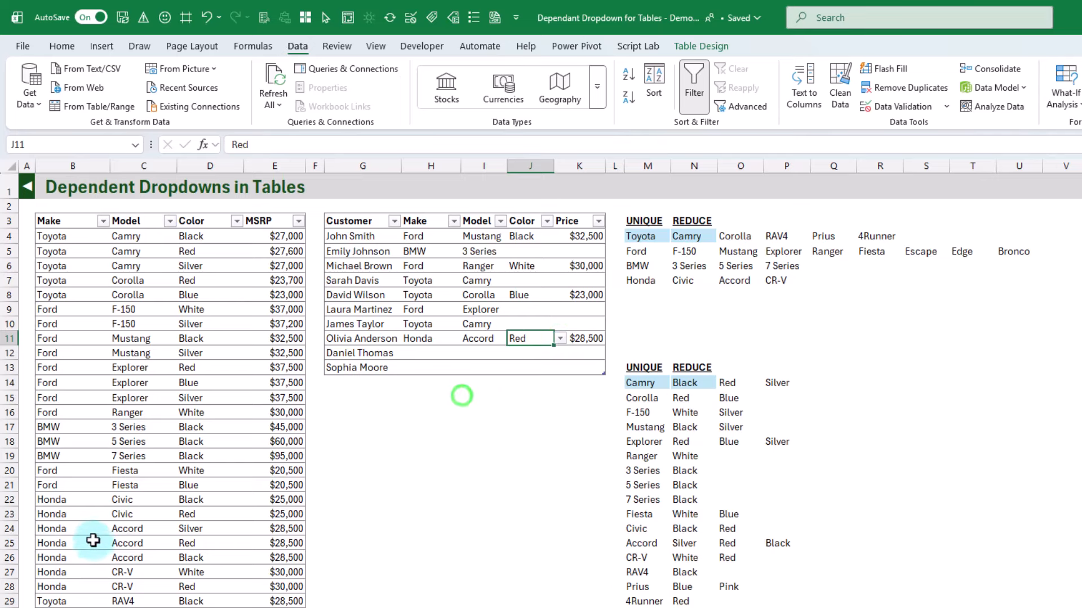
Compare the Honda Accord colors in D24:D26 of the car table with the color list offered in J11
drag(86, 527, 209, 556)
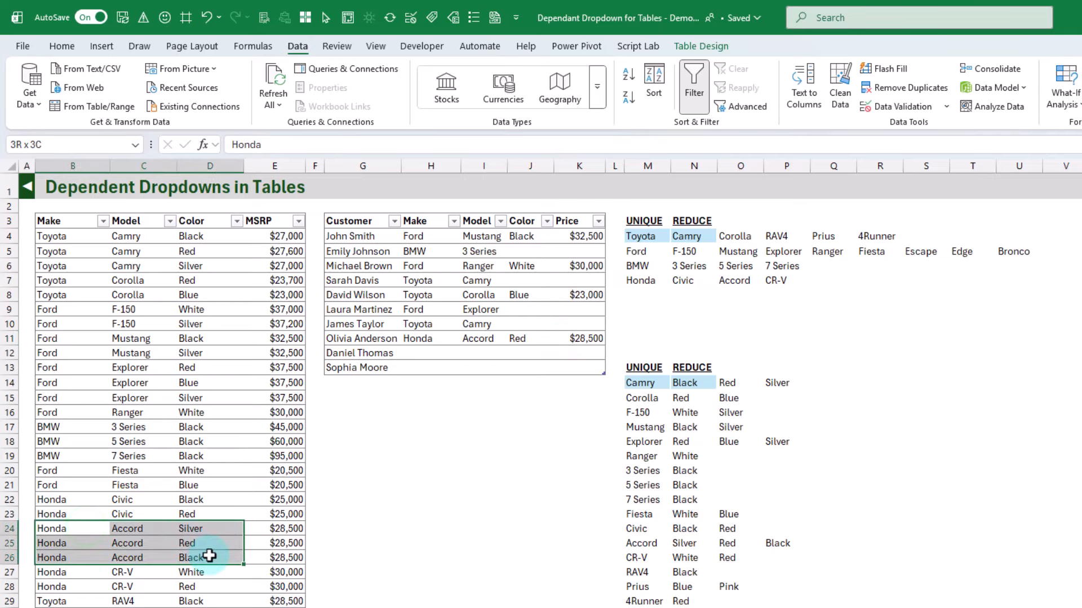
click(210, 556)
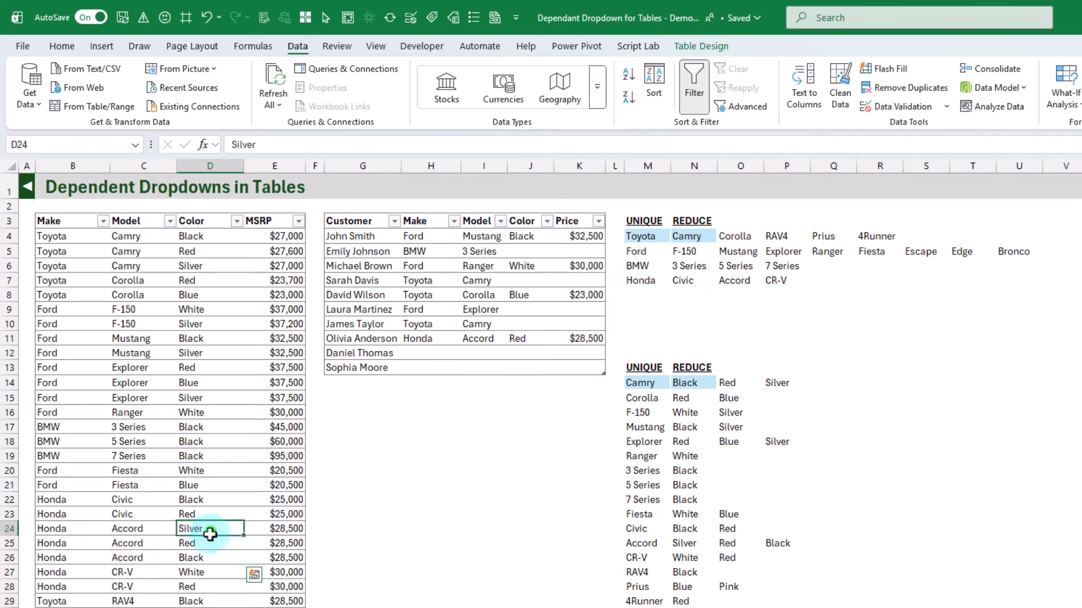
click(208, 543)
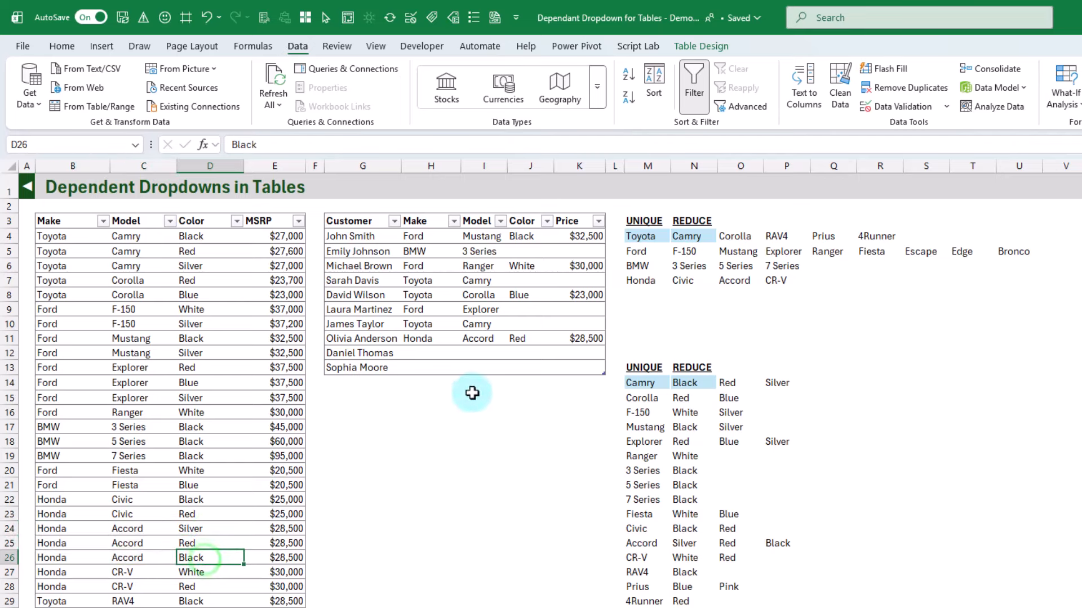
click(533, 340)
click(560, 339)
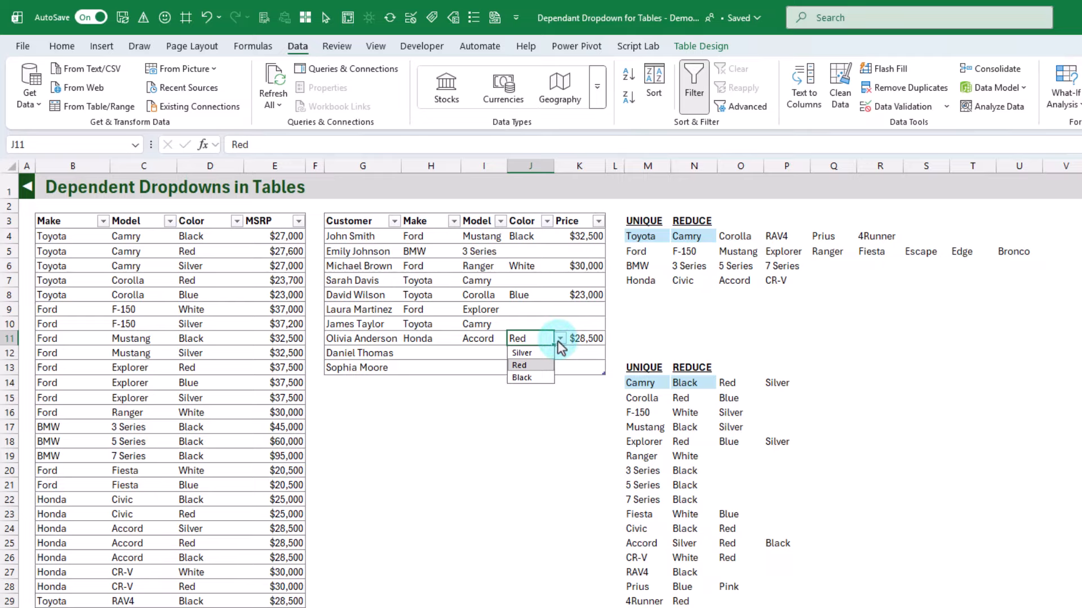
click(556, 340)
click(540, 370)
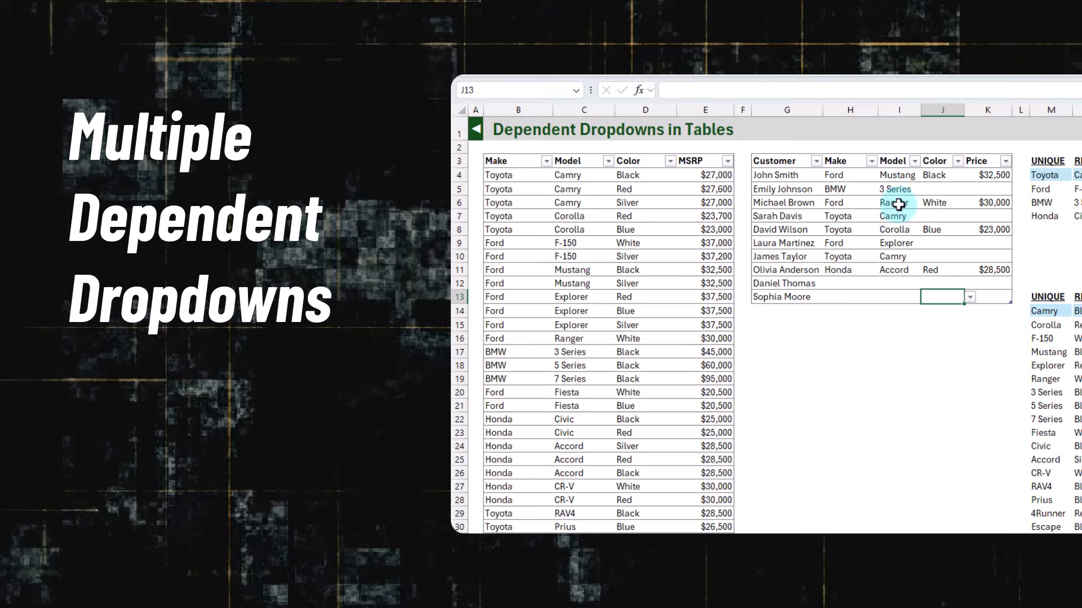
click(897, 204)
click(945, 203)
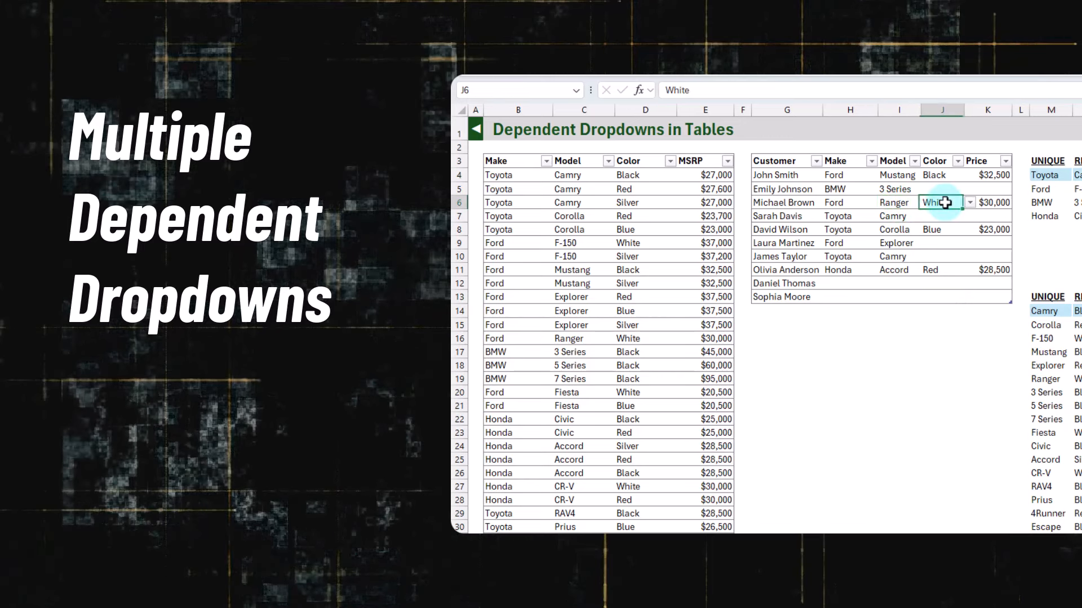